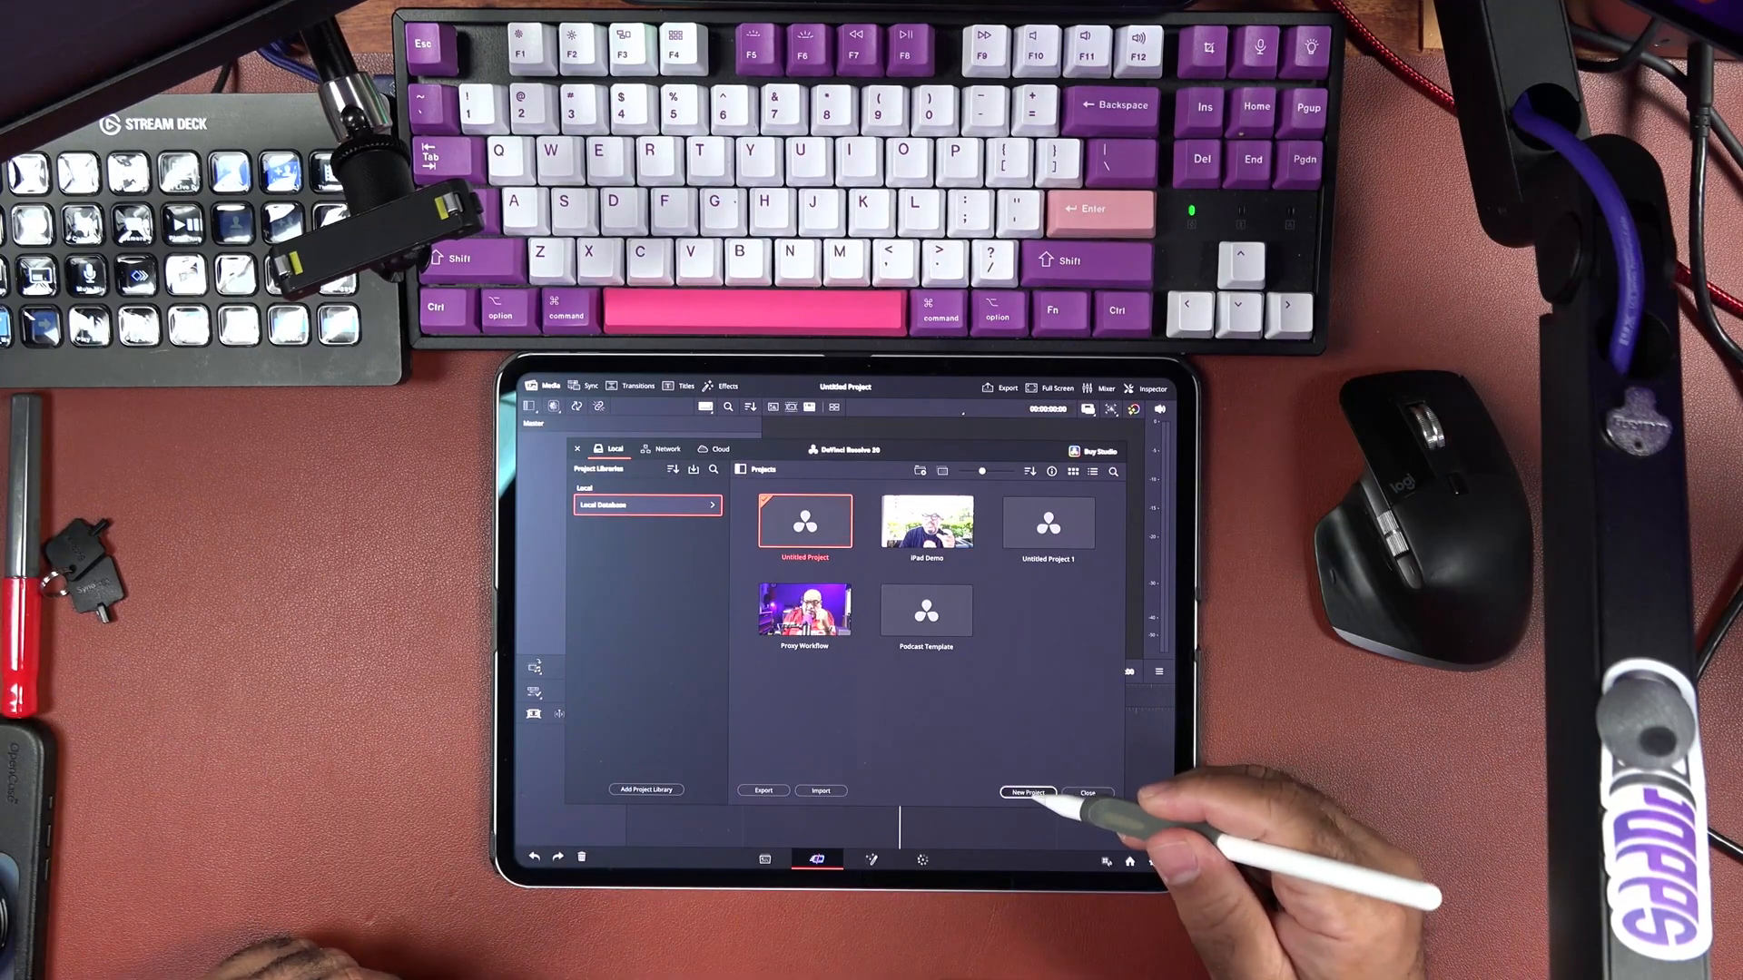
Create a new project named 'Photos Show' and confirm it with Return
{"action": "left_click", "coordinate": [1029, 794]}
{"action": "type", "text": "P"}
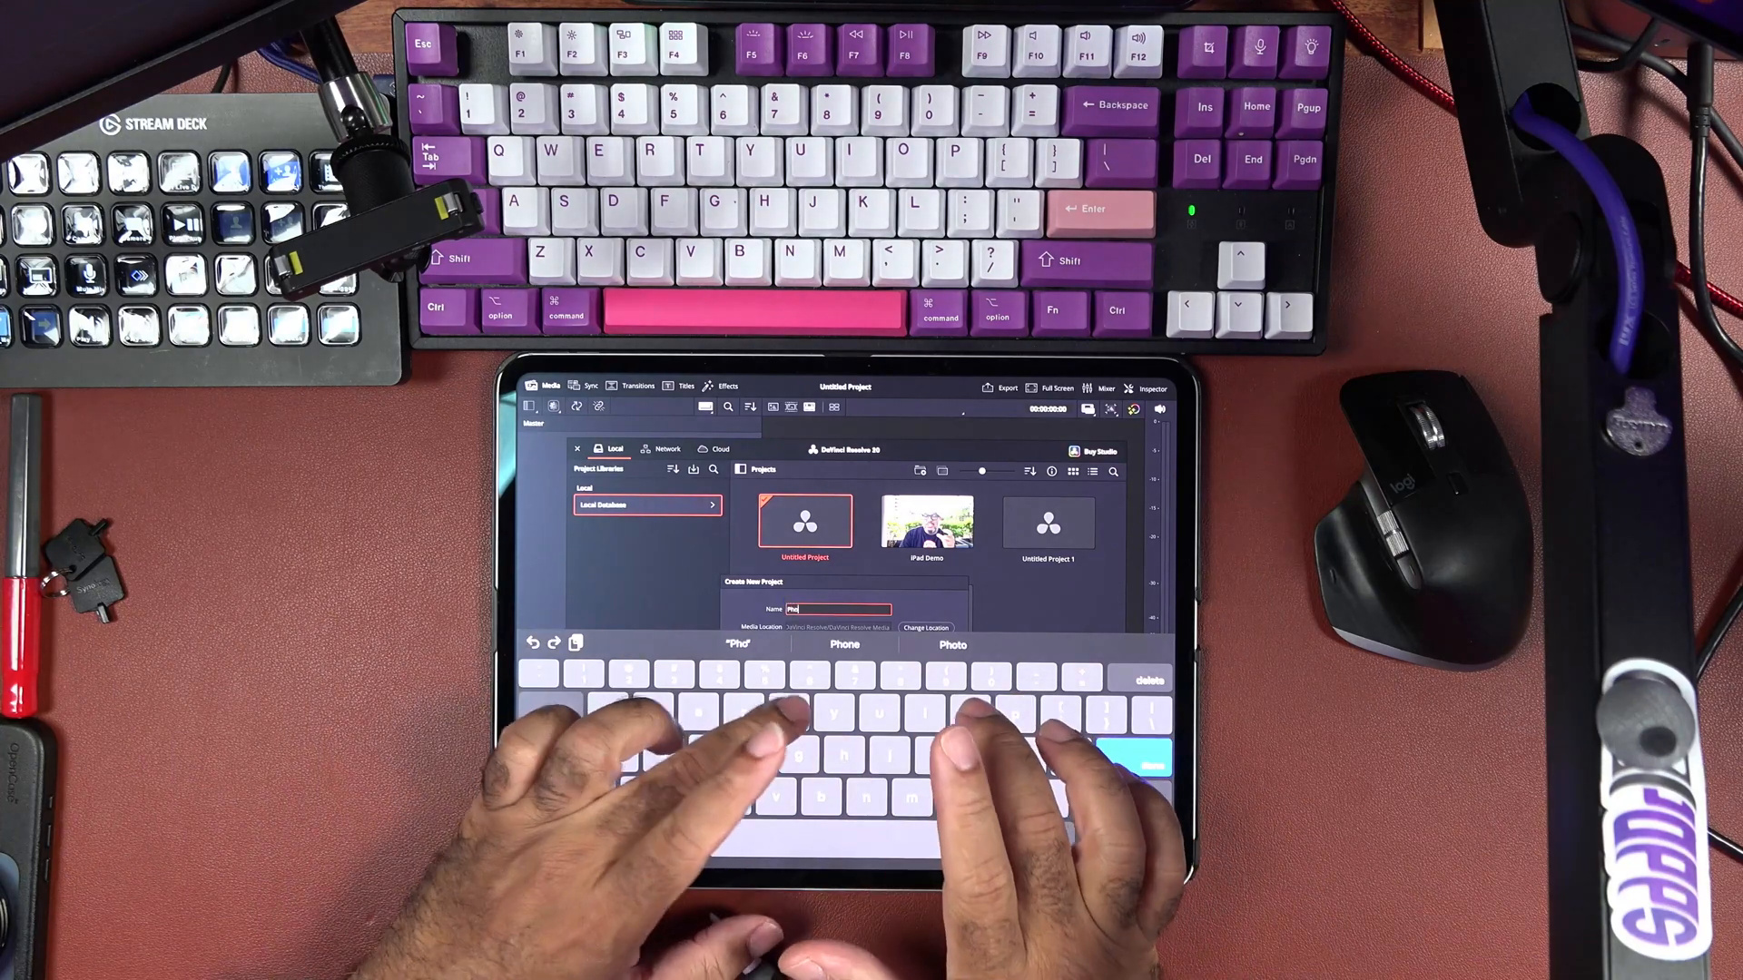
{"action": "type", "text": "hot"}
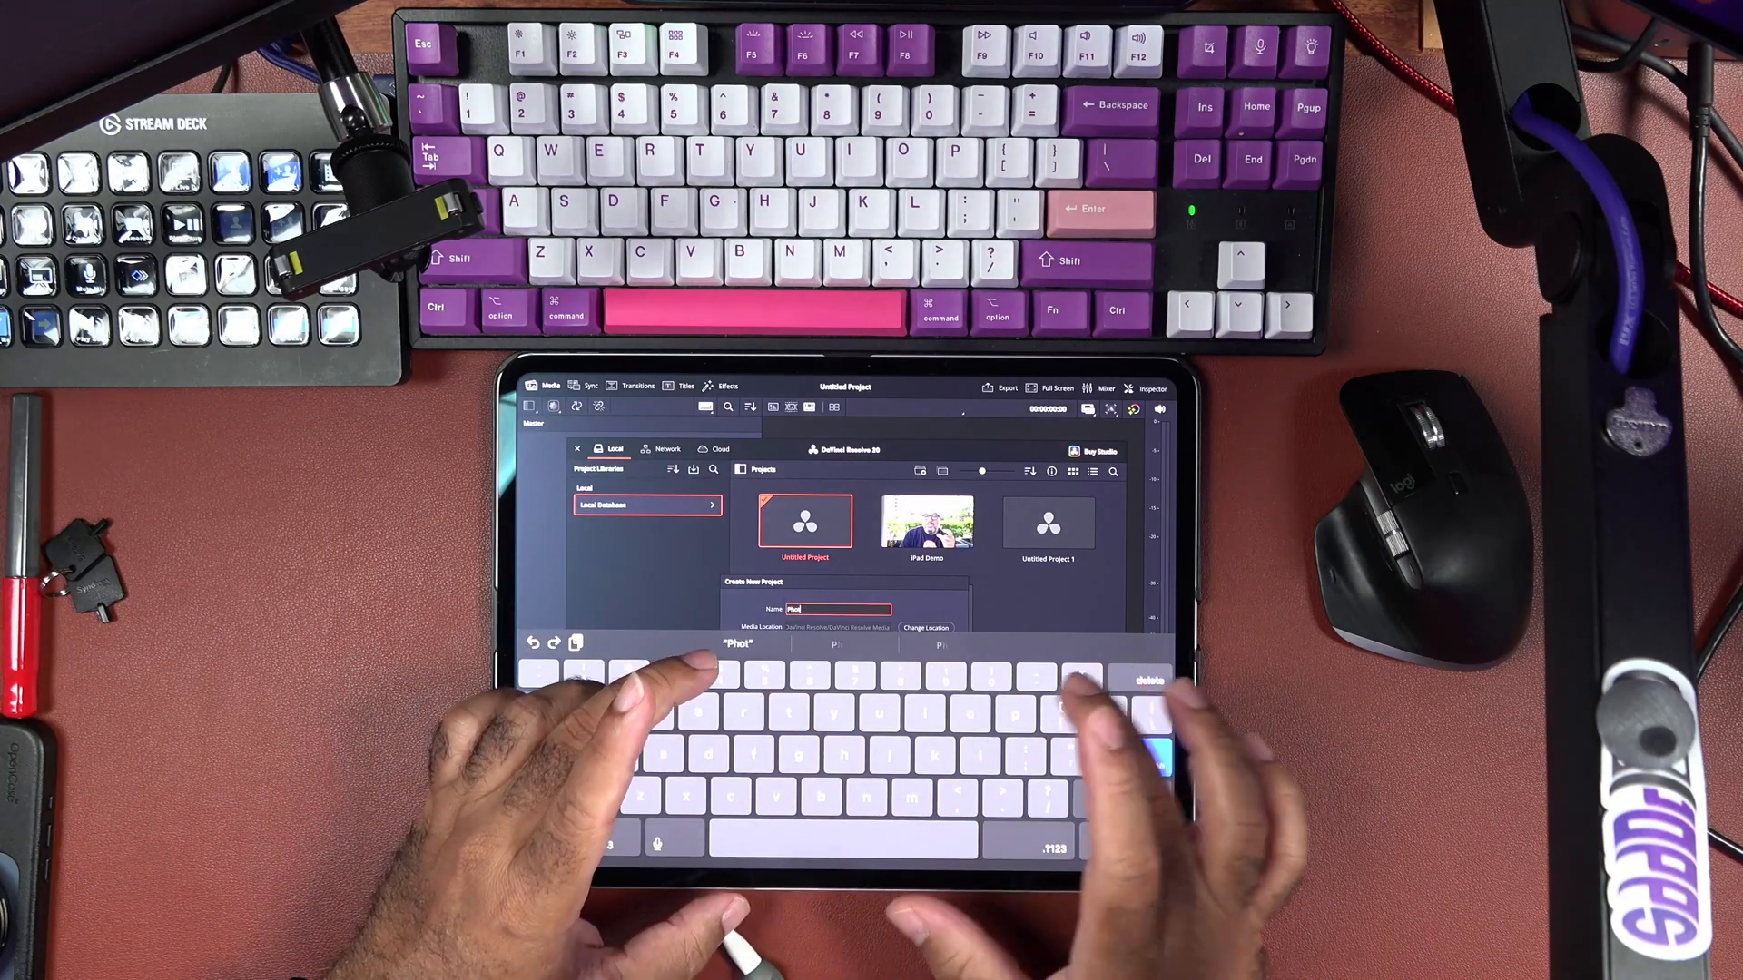
{"action": "type", "text": "sos Sh"}
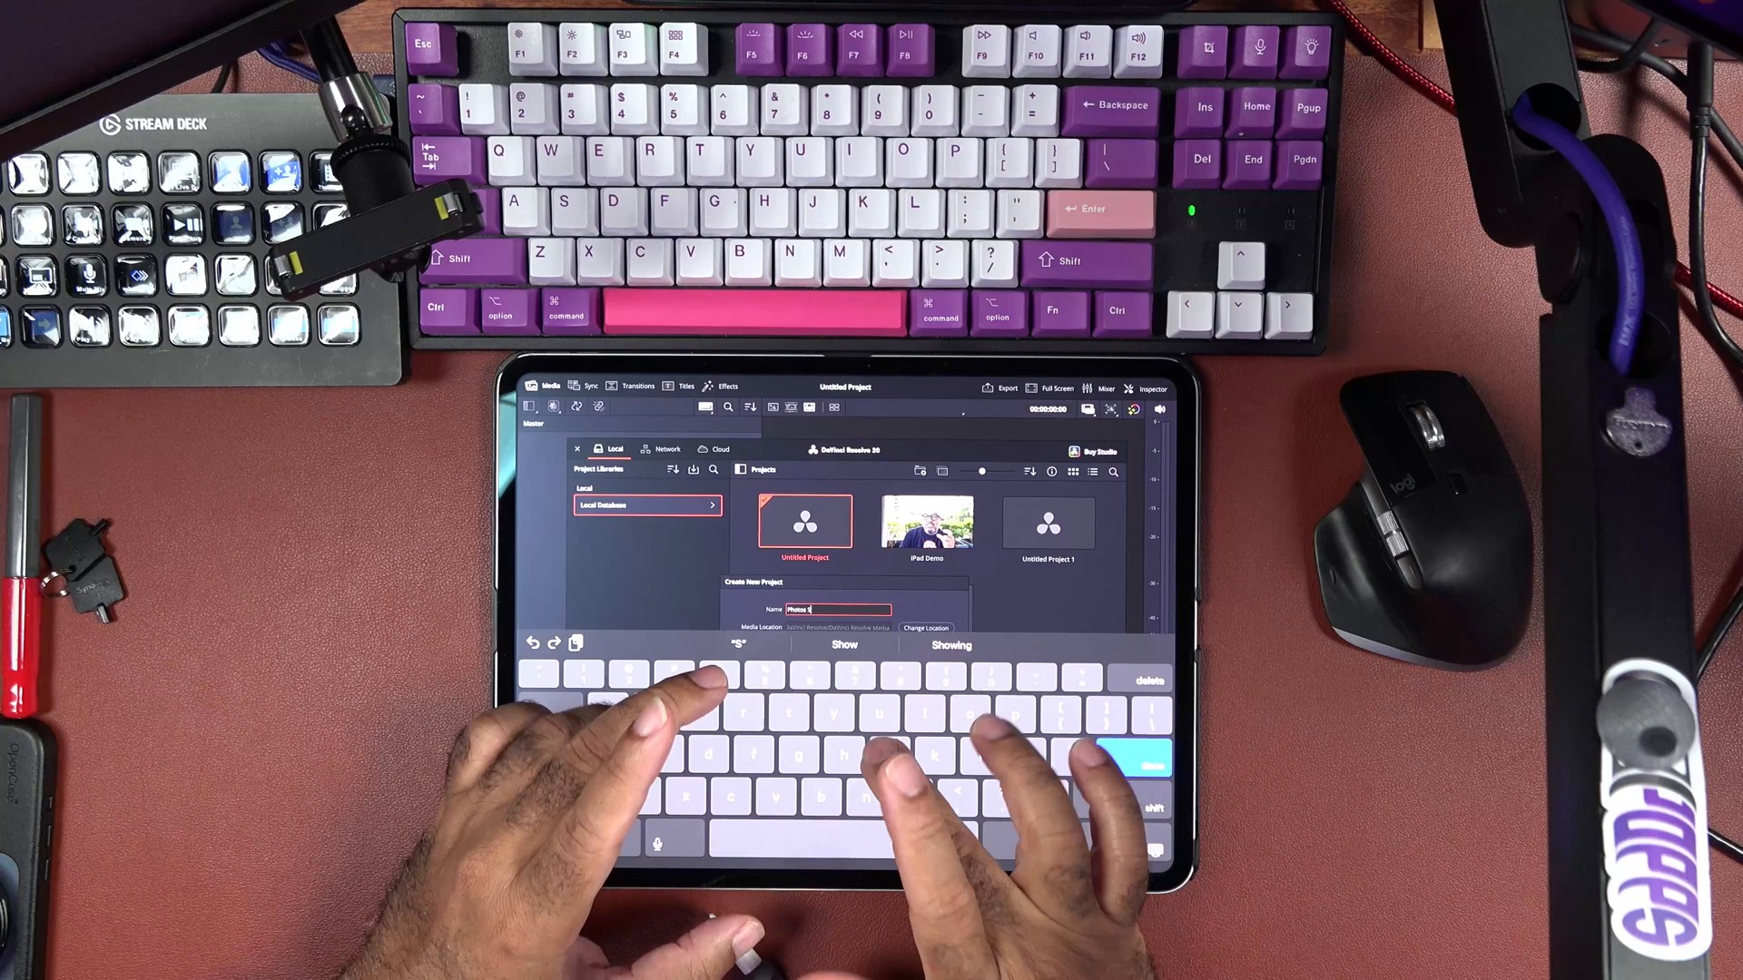
{"action": "type", "text": "ow"}
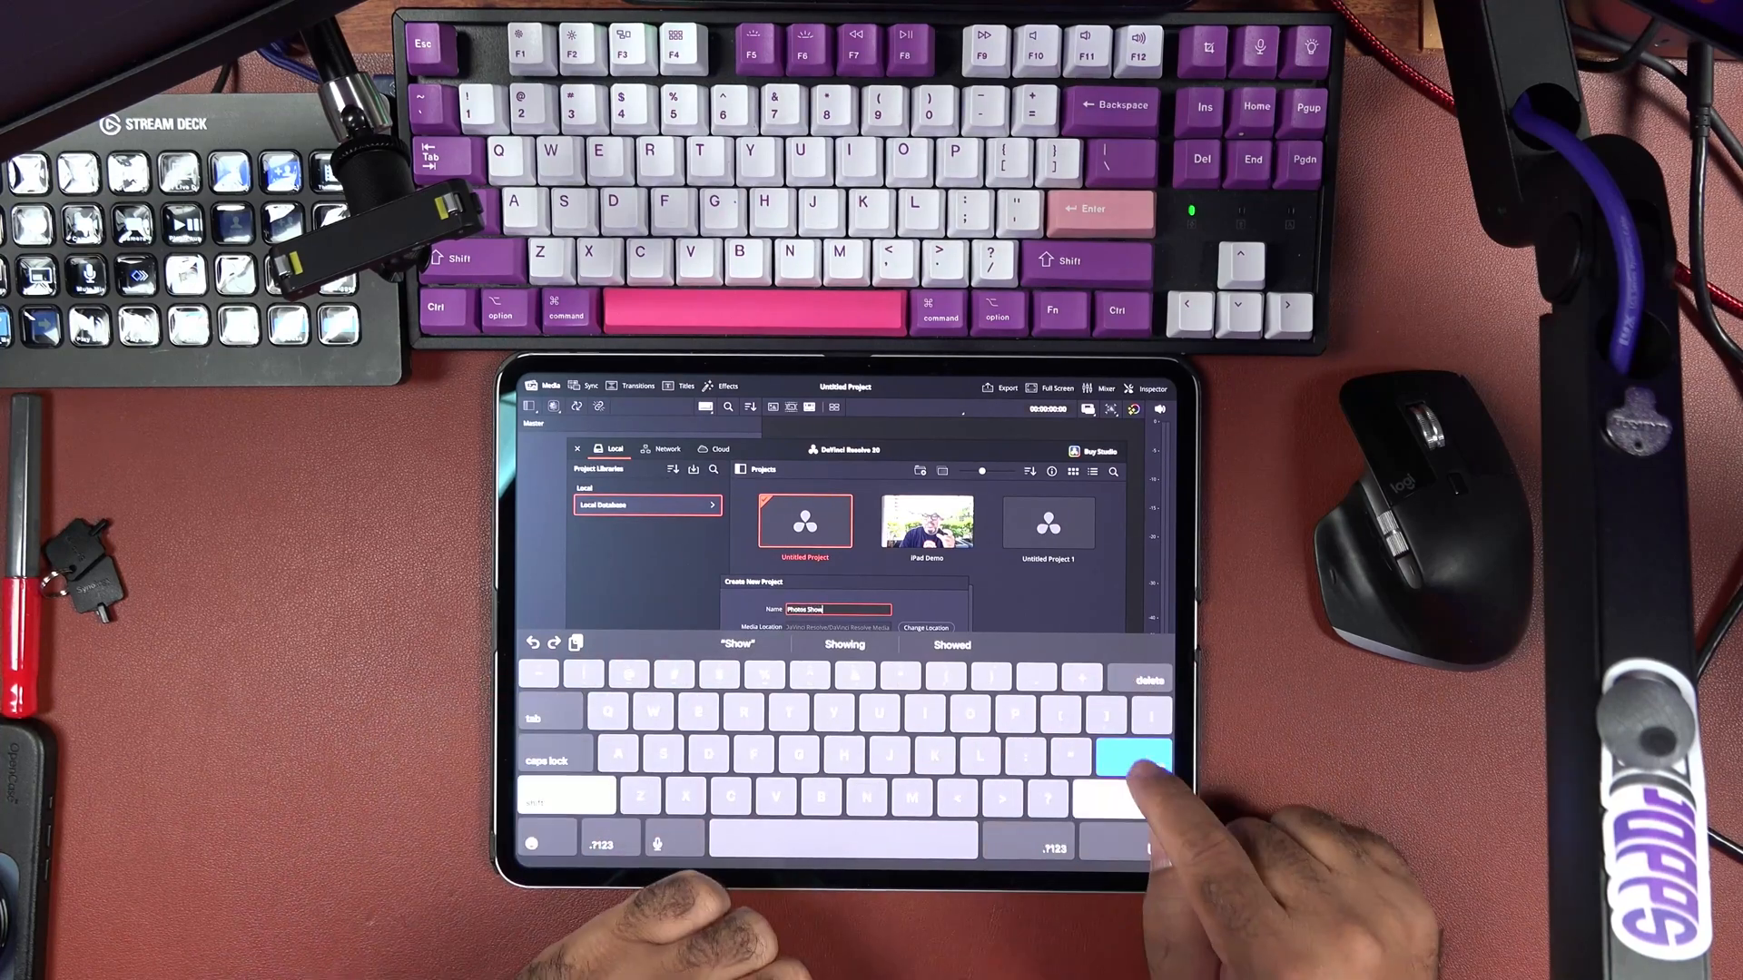
{"action": "key", "text": "Return"}
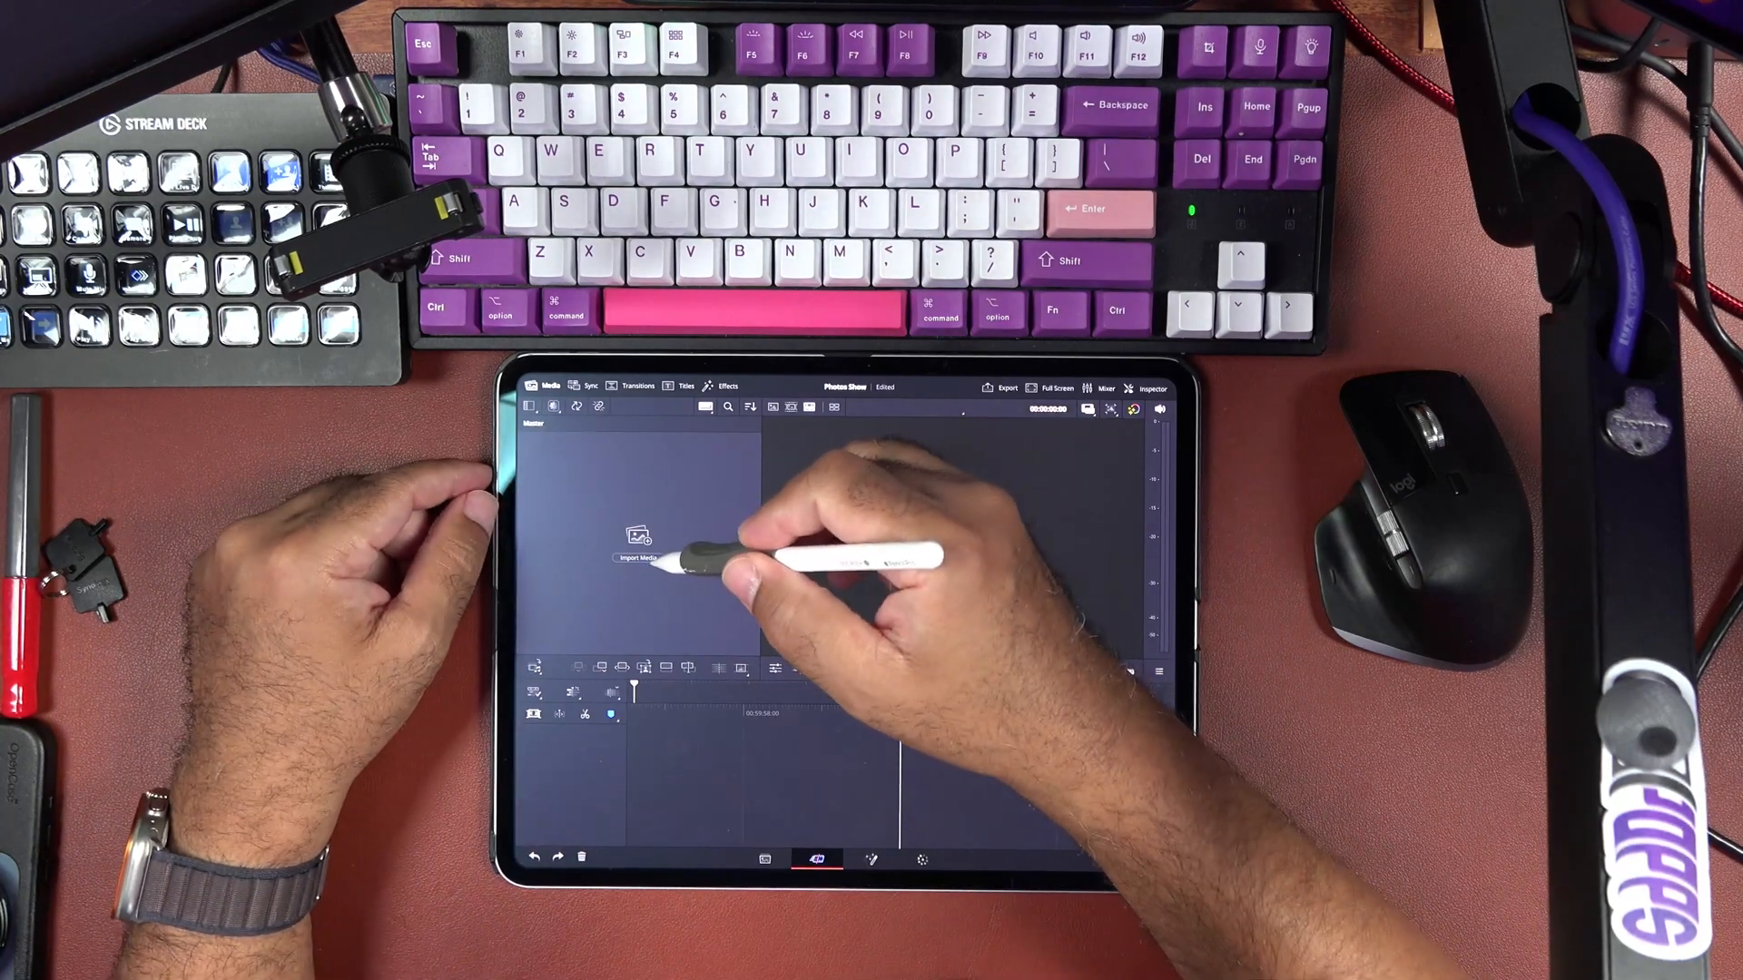
{"action": "left_click", "coordinate": [639, 543]}
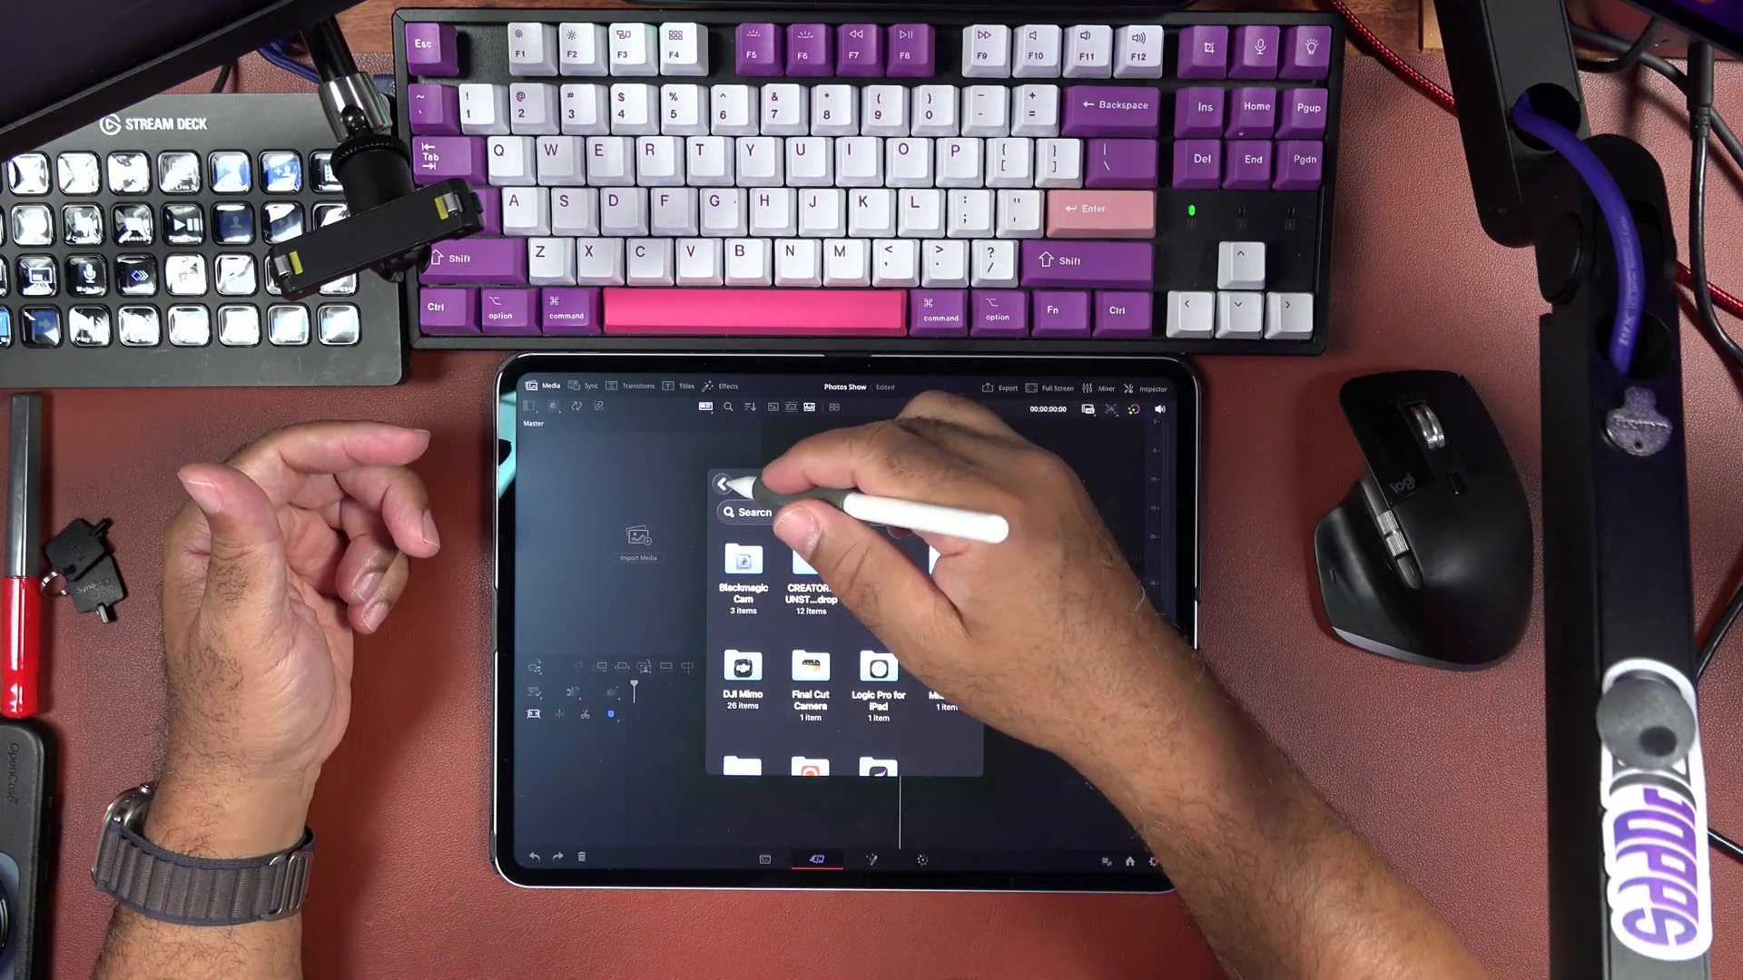
{"action": "left_click", "coordinate": [724, 483]}
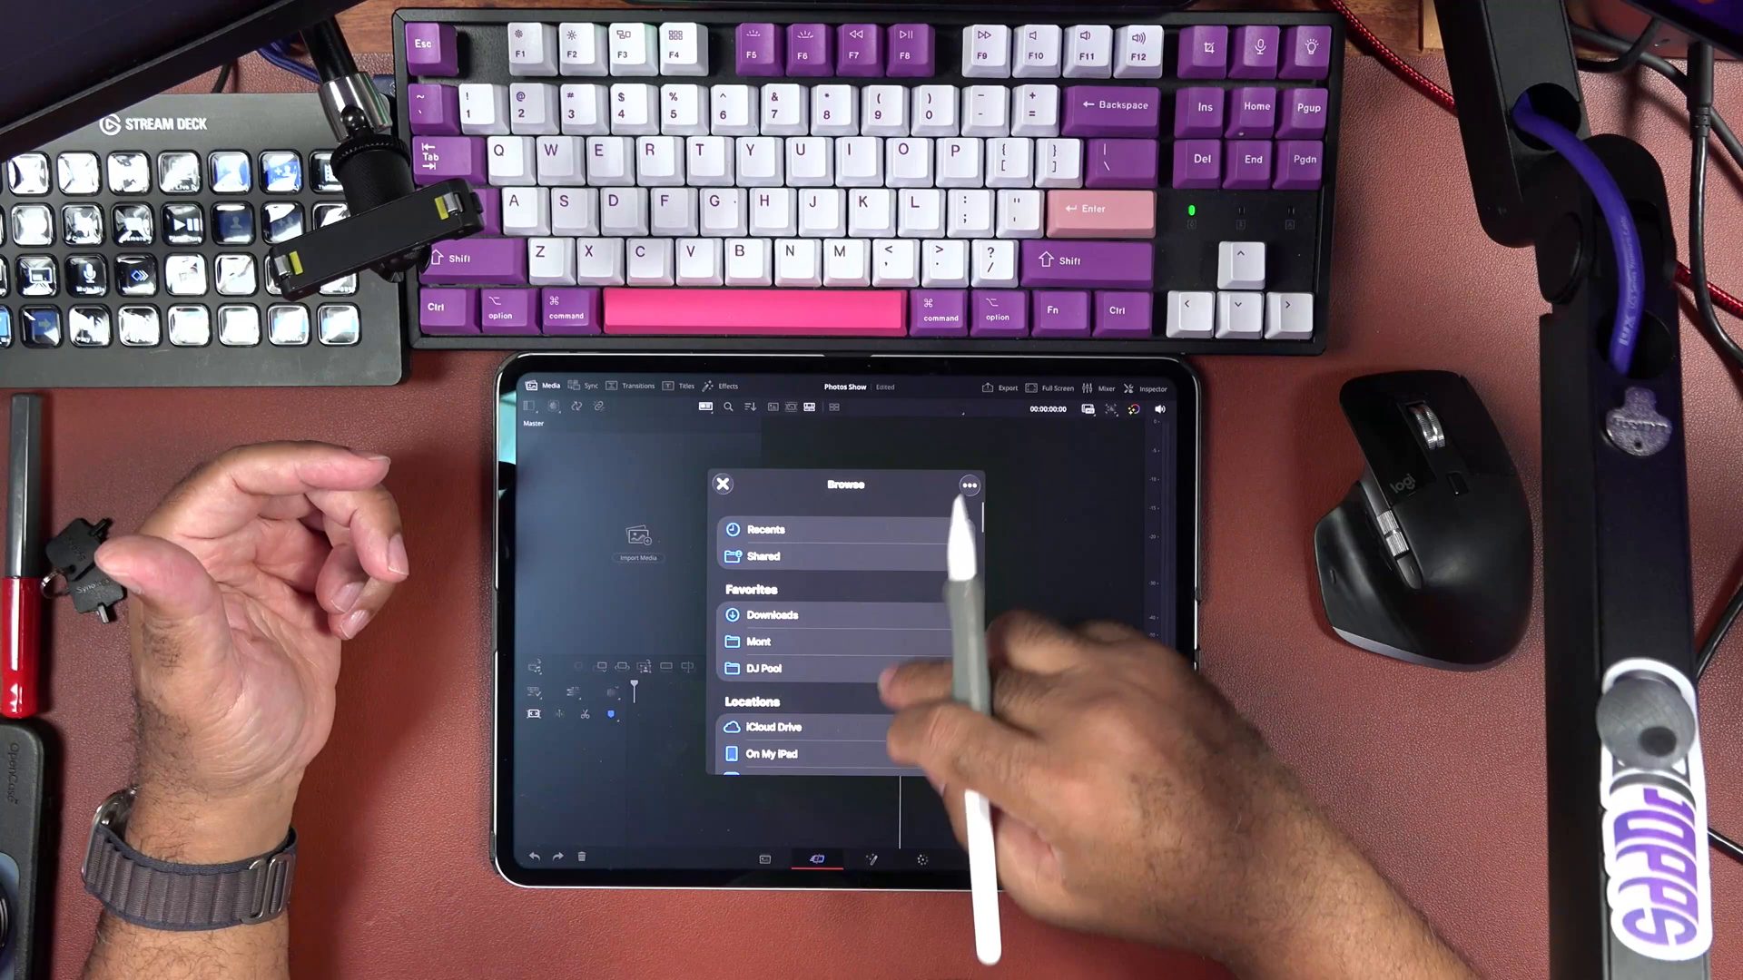
{"action": "scroll", "coordinate": [844, 627], "scroll_direction": "down", "scroll_amount": 3}
{"action": "scroll", "coordinate": [844, 627], "scroll_direction": "down", "scroll_amount": 5}
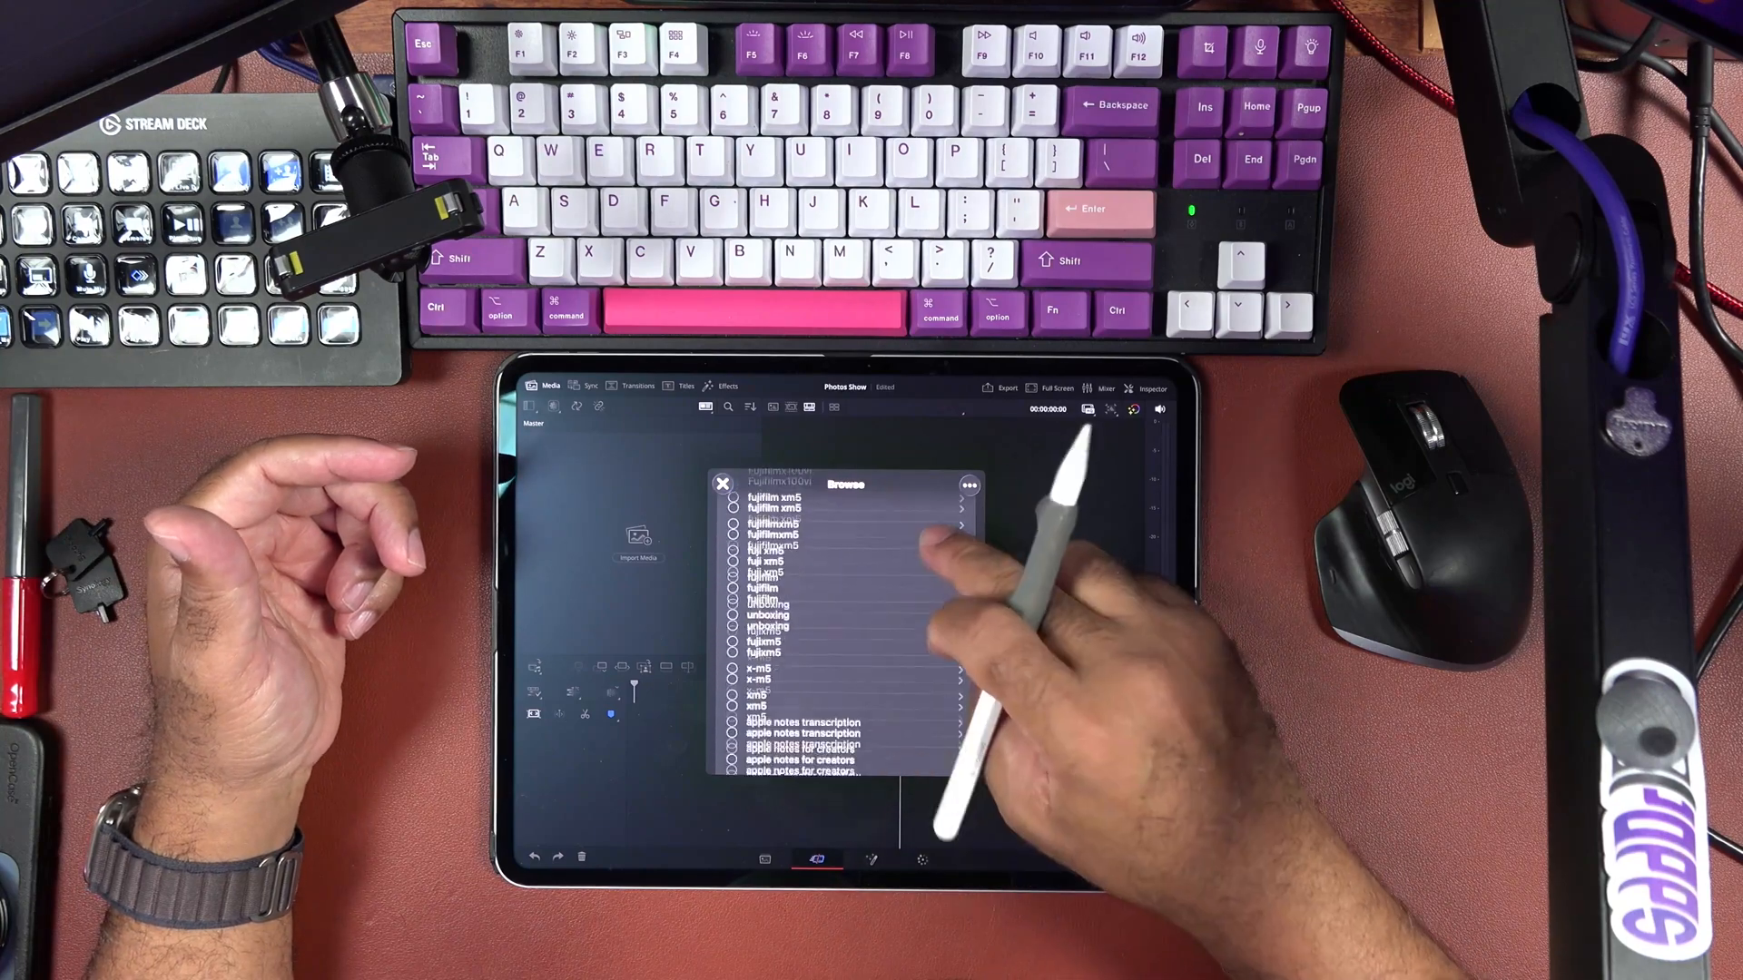
{"action": "scroll", "coordinate": [844, 626], "scroll_direction": "down", "scroll_amount": 5}
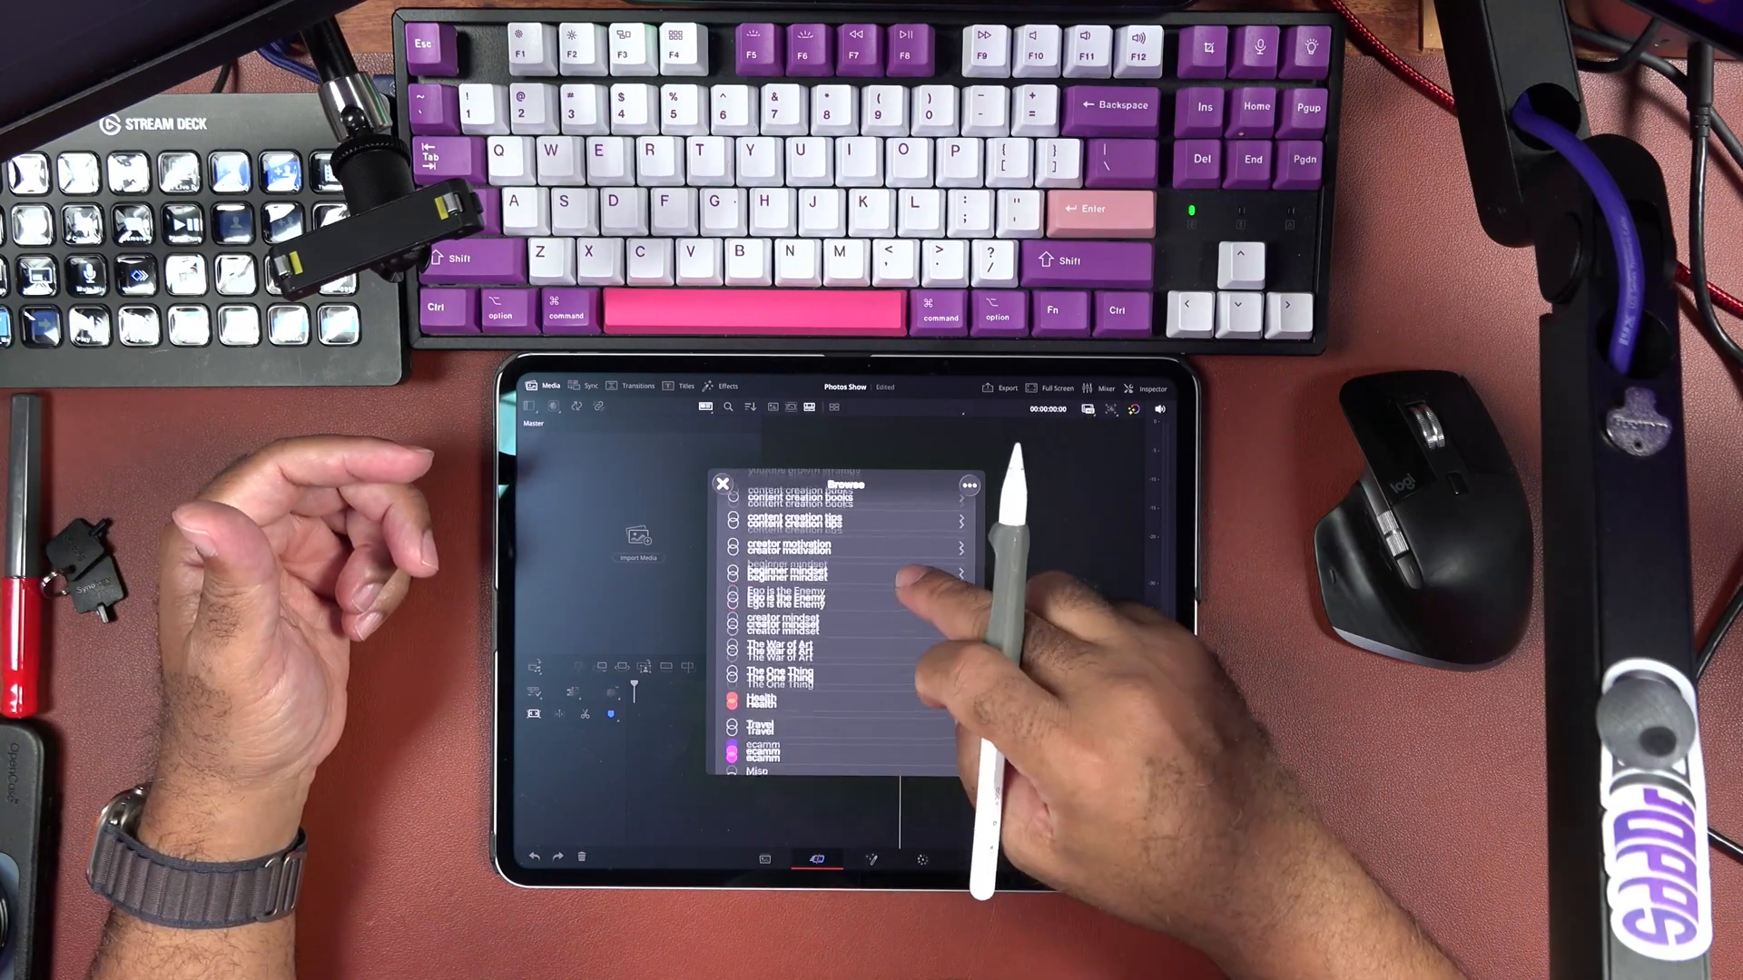
{"action": "scroll", "coordinate": [845, 627], "scroll_direction": "up", "scroll_amount": 3}
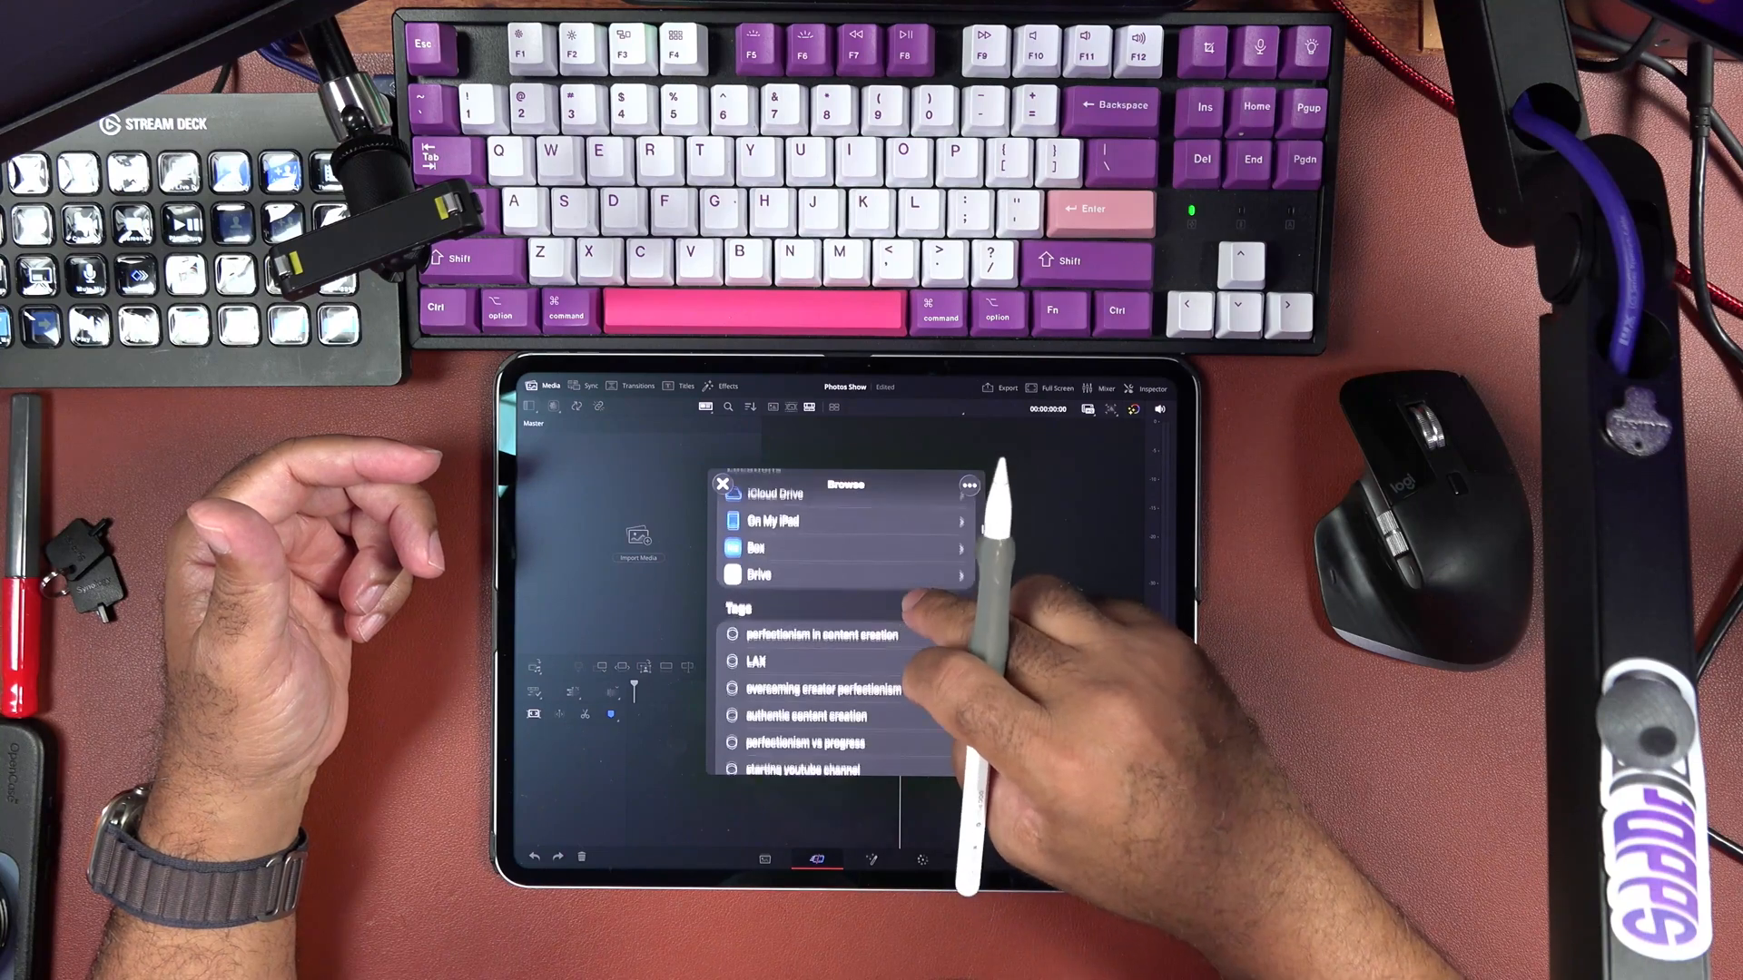
{"action": "scroll", "coordinate": [845, 626], "scroll_direction": "up", "scroll_amount": 2}
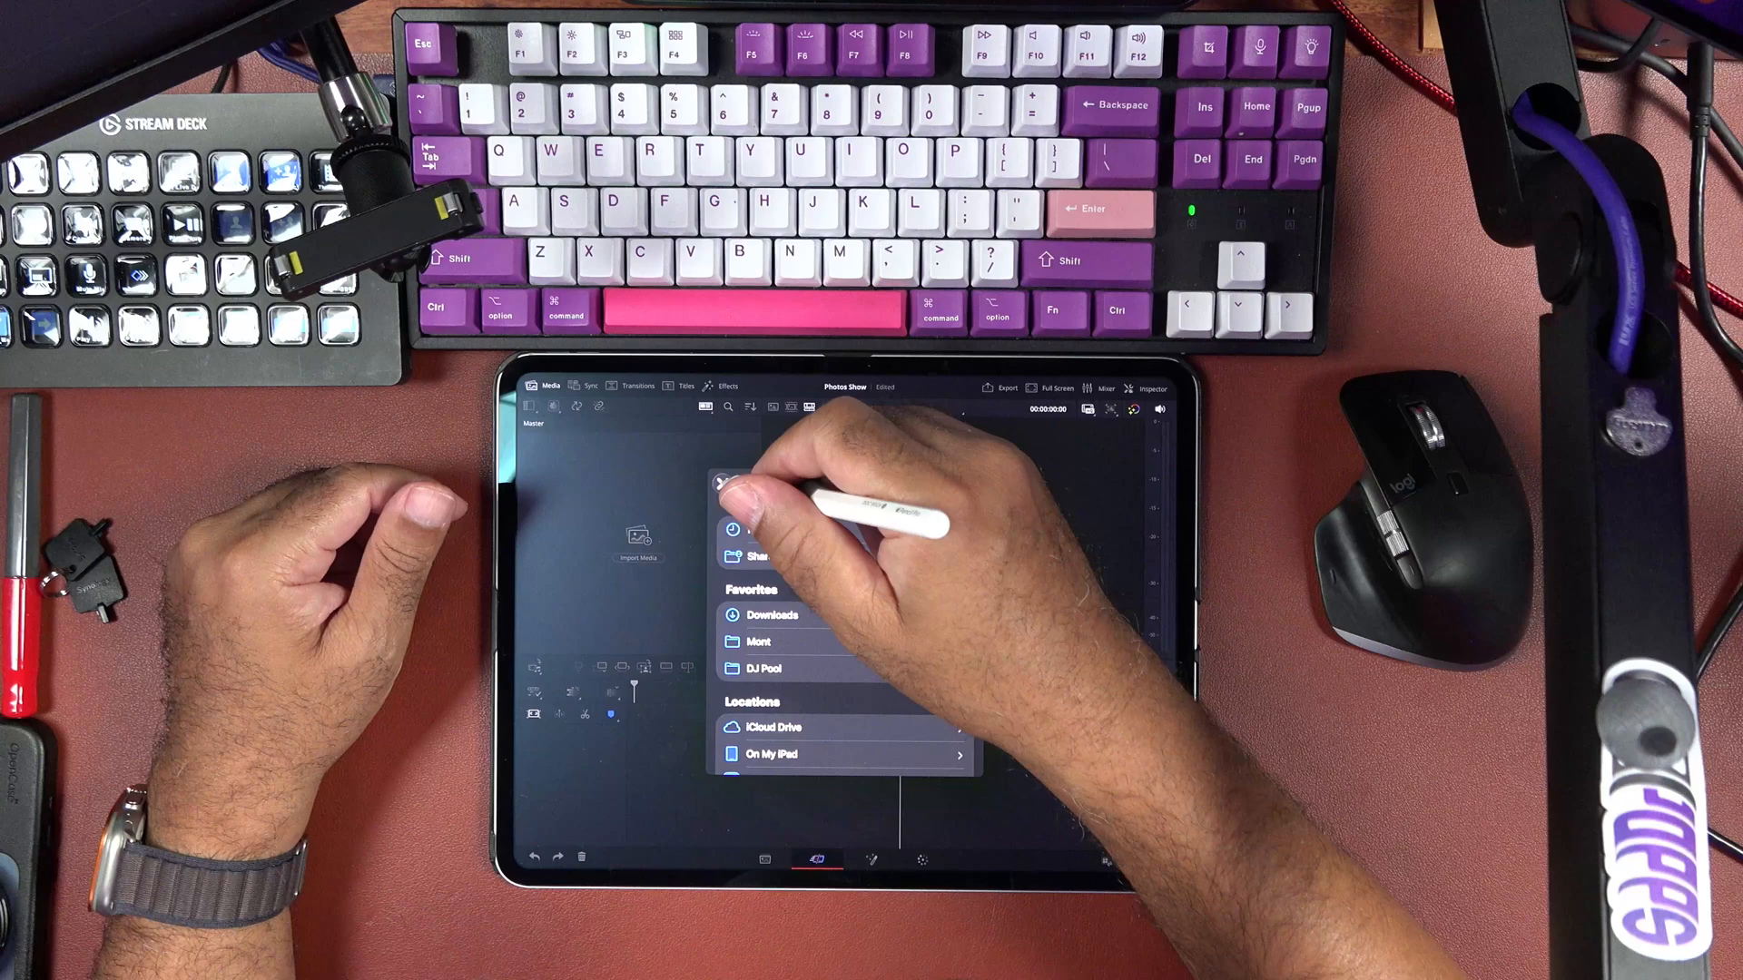
{"action": "left_click", "coordinate": [723, 483]}
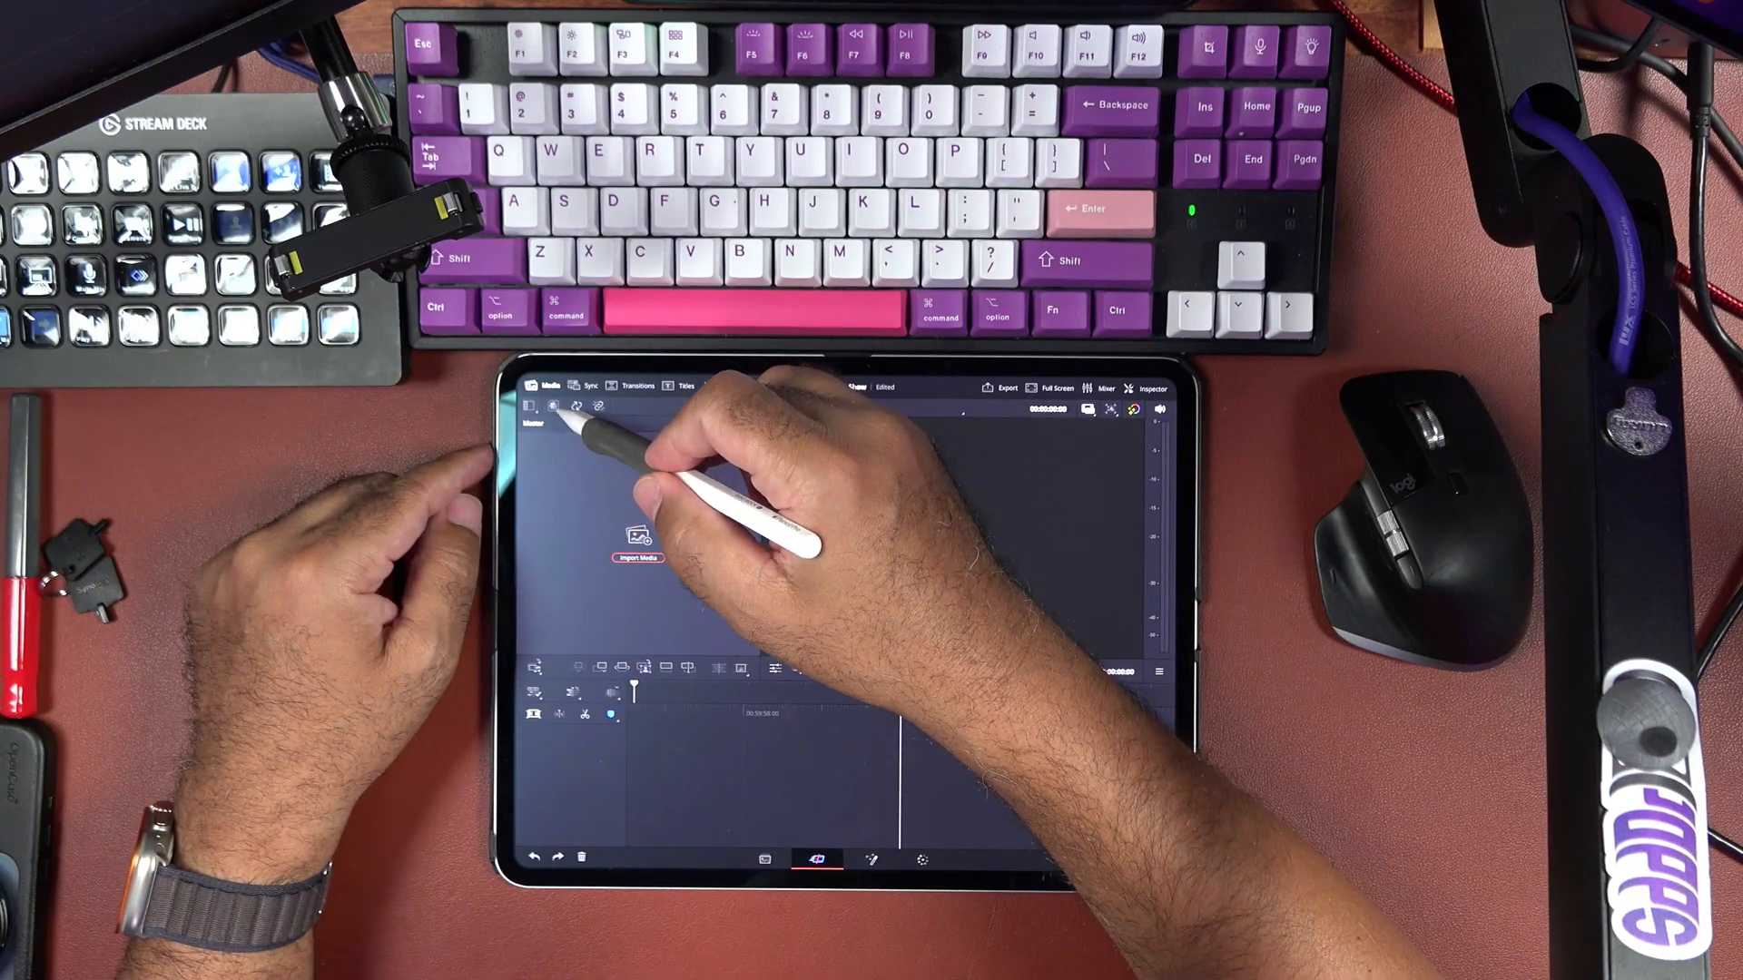
Choose Import from Photos in the Media dropdown to show the photo library picker
{"action": "left_click", "coordinate": [553, 406]}
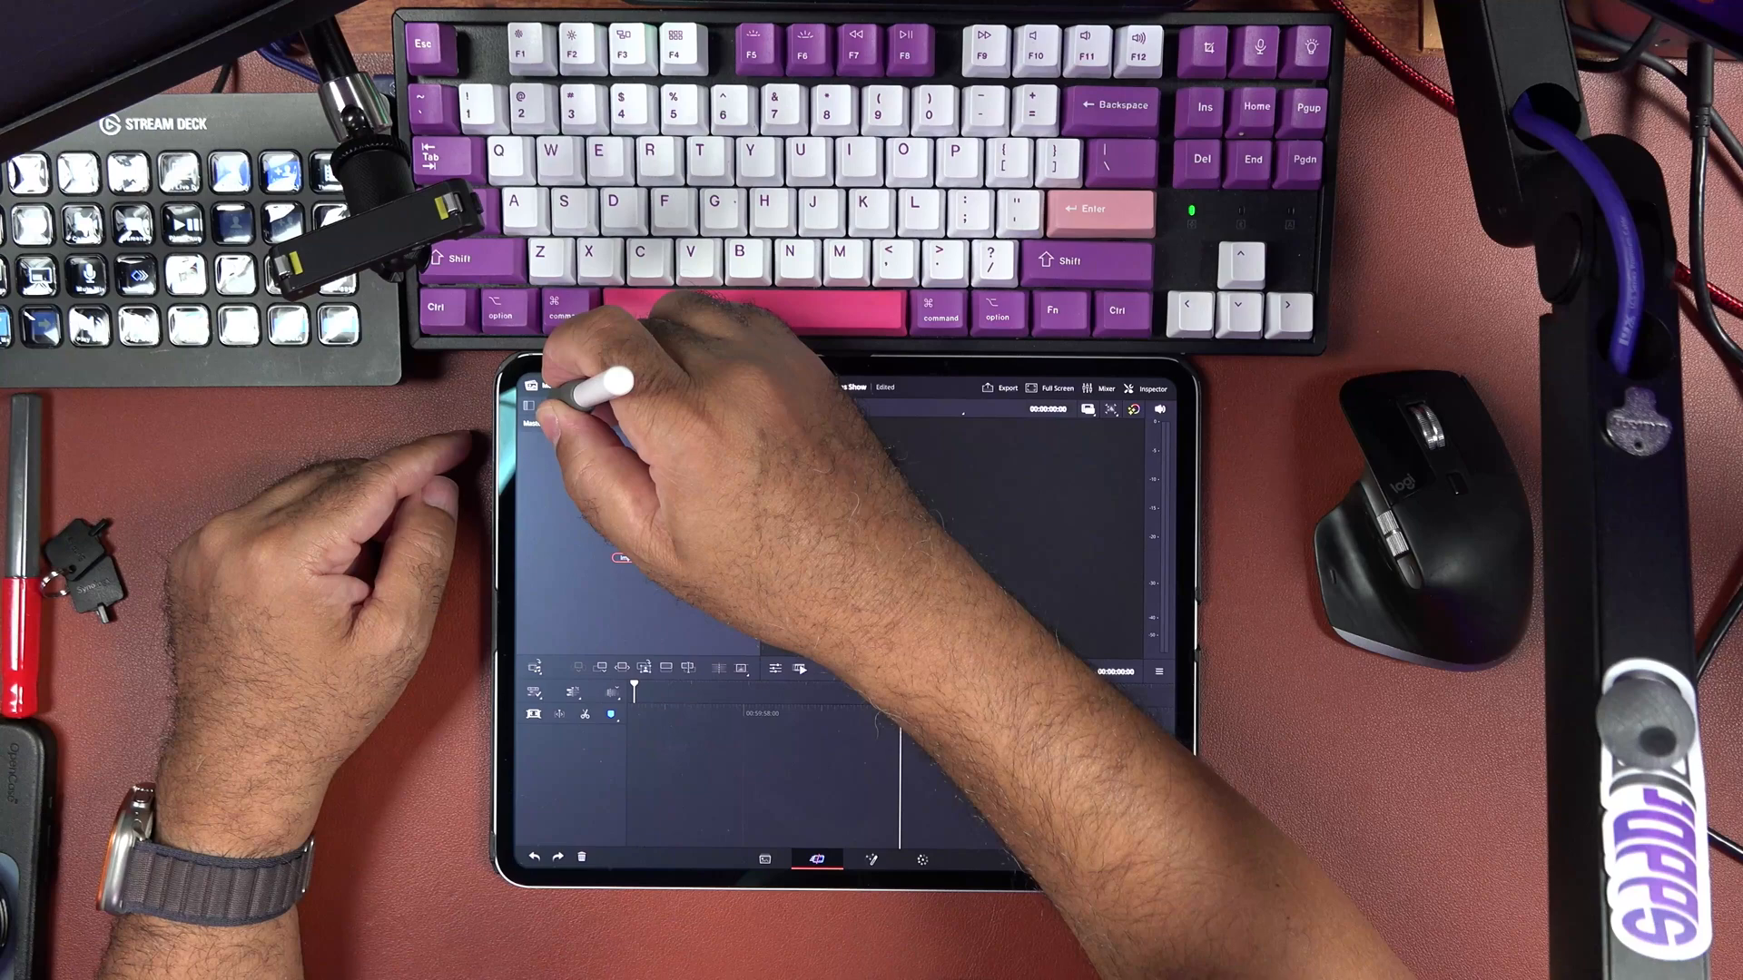
{"action": "left_click", "coordinate": [553, 407]}
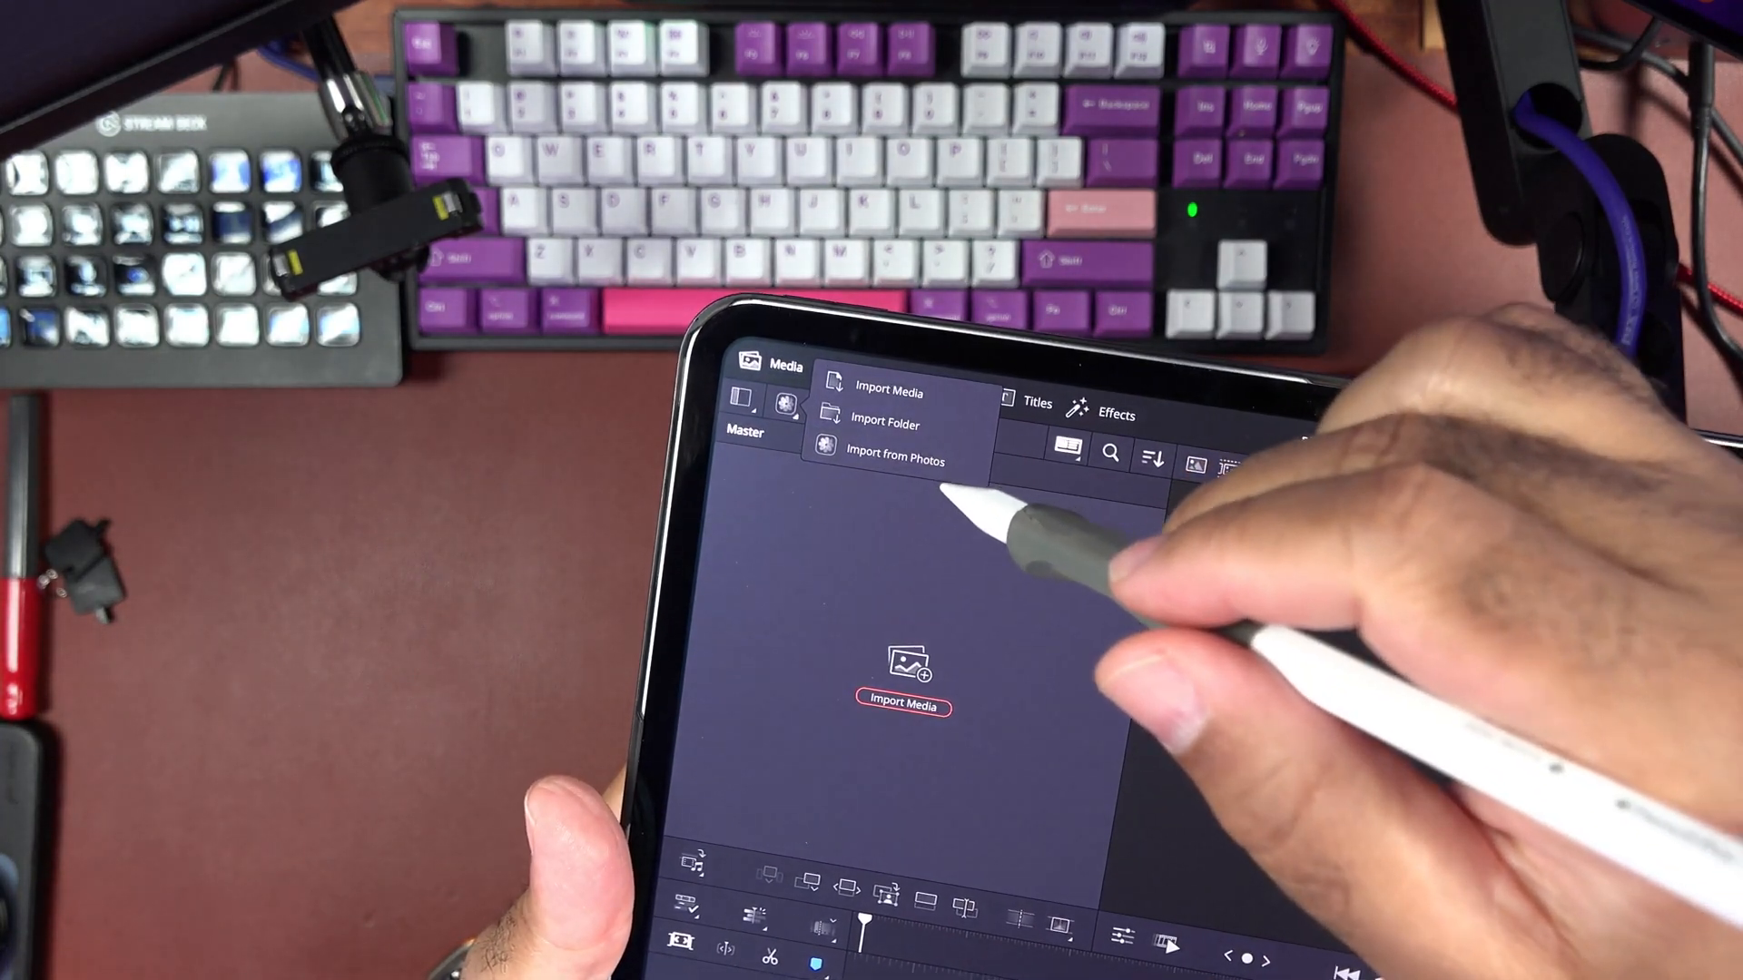
{"action": "left_click", "coordinate": [932, 464]}
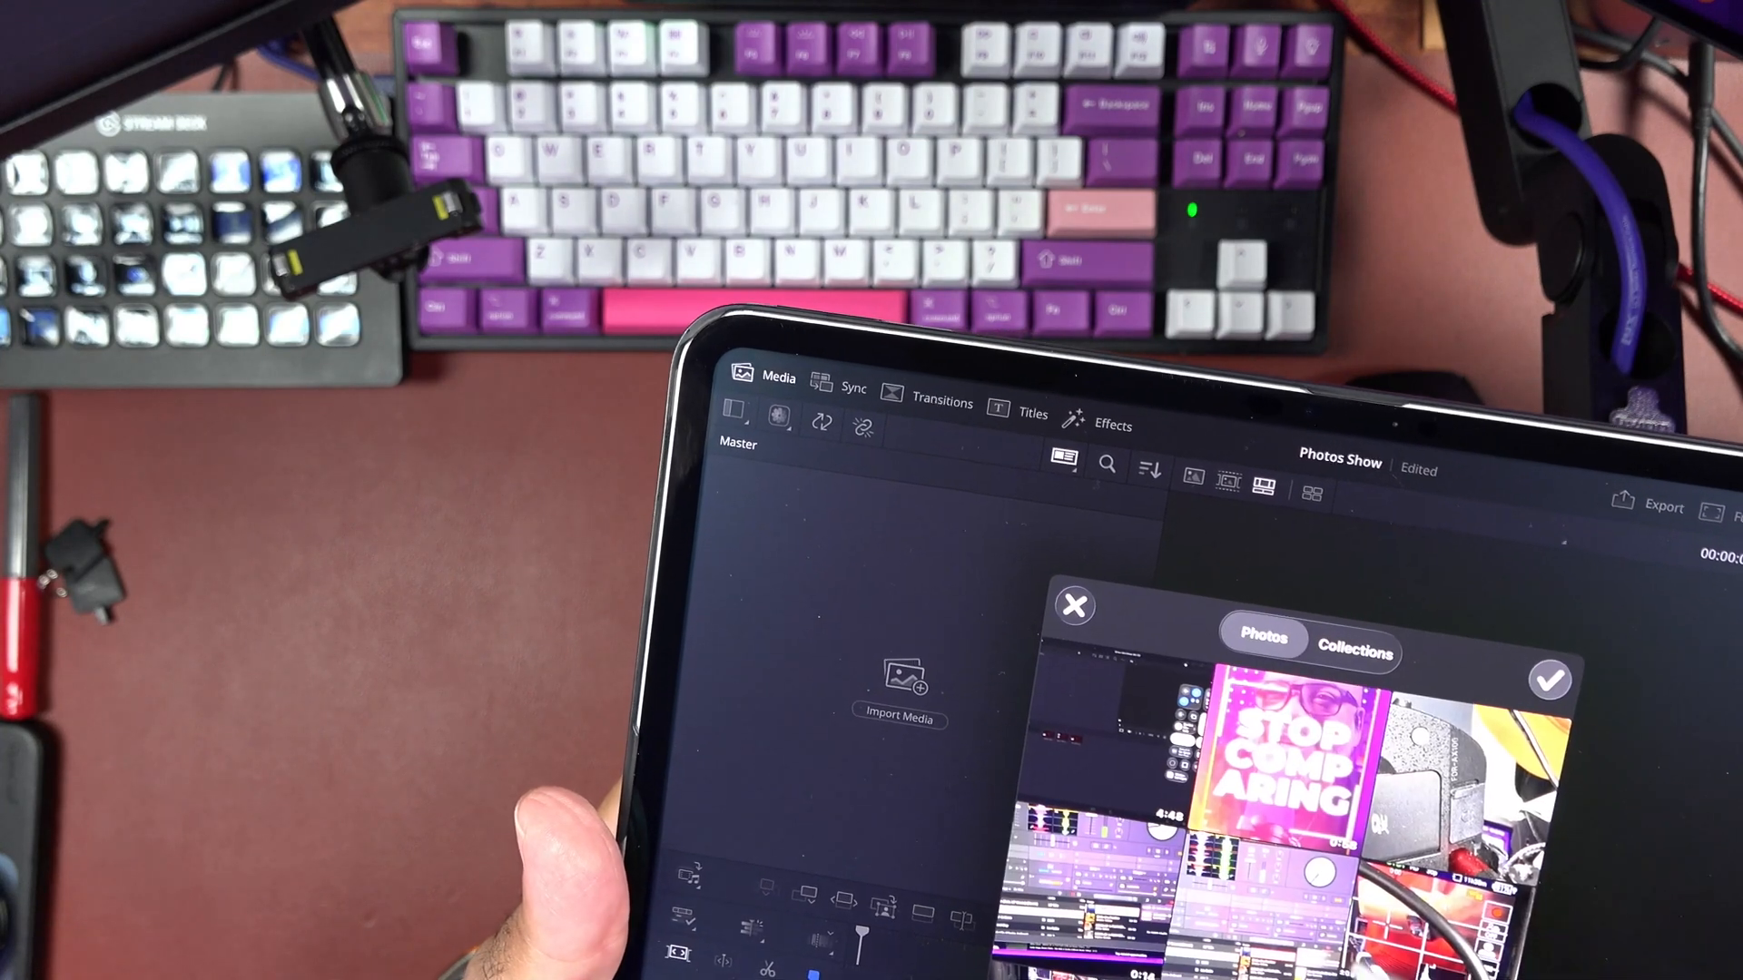
Browse Collections and open the Creator Camp album to import its videos
{"action": "left_click", "coordinate": [1355, 650]}
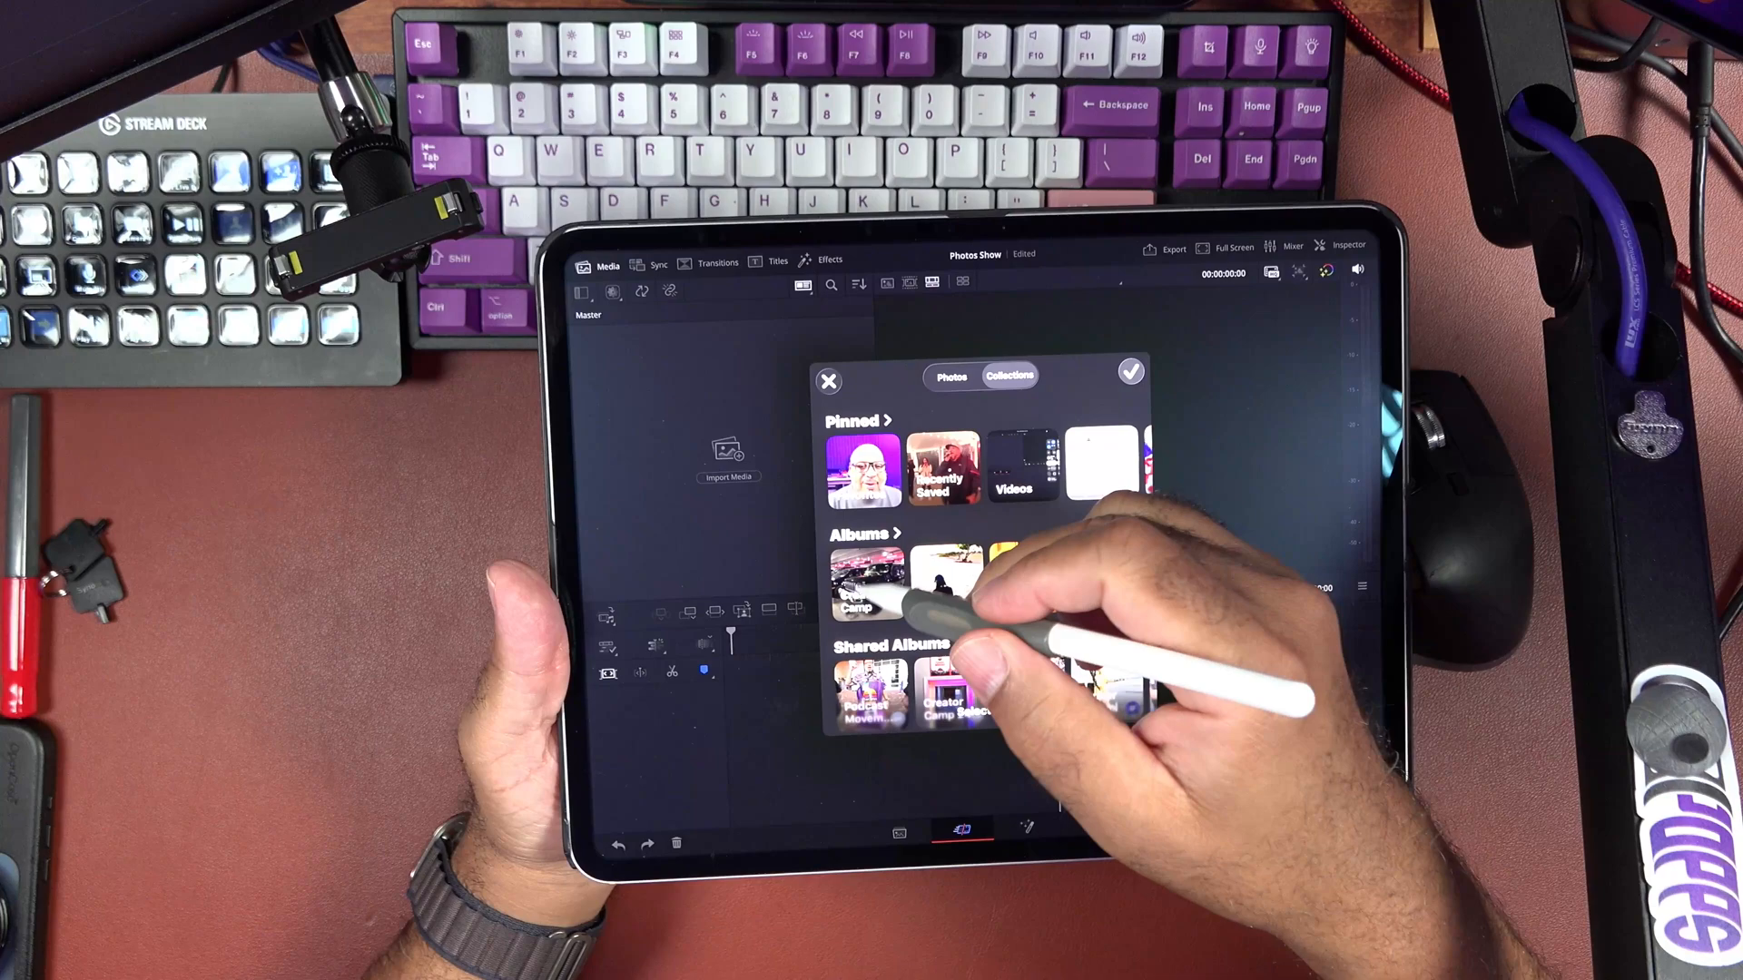
{"action": "left_click", "coordinate": [903, 595]}
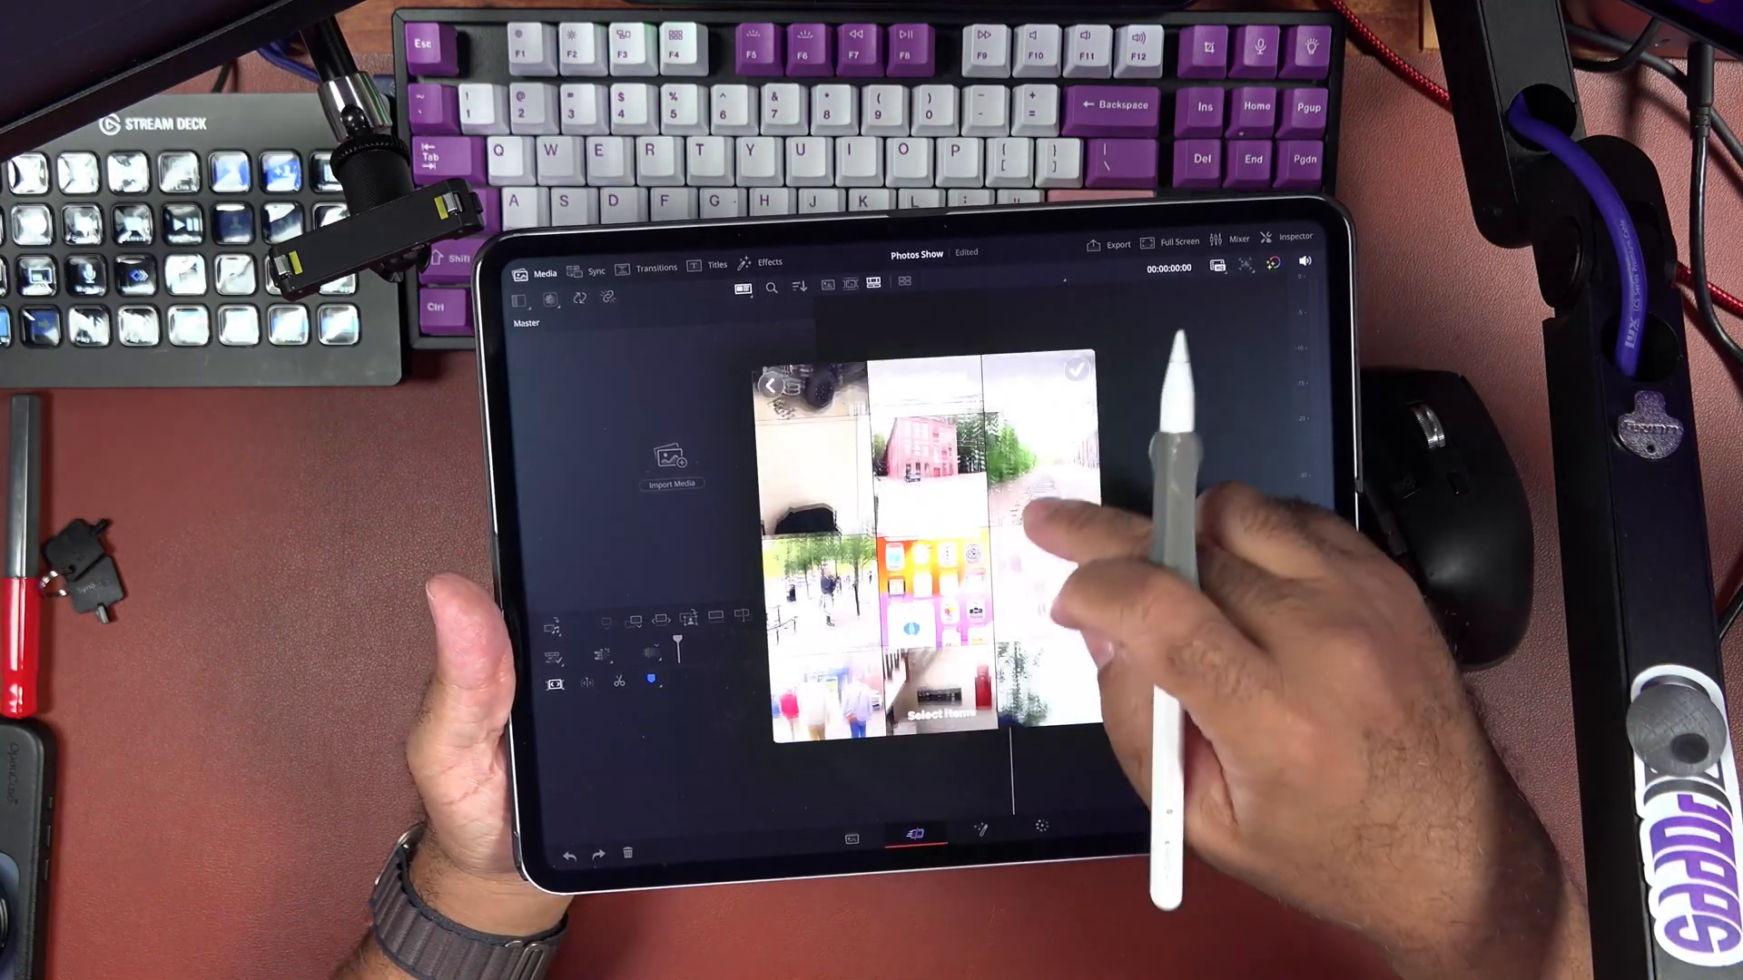
{"action": "scroll", "coordinate": [926, 573], "scroll_direction": "down", "scroll_amount": 5}
{"action": "scroll", "coordinate": [926, 572], "scroll_direction": "down", "scroll_amount": 5}
{"action": "scroll", "coordinate": [927, 572], "scroll_direction": "down", "scroll_amount": 5}
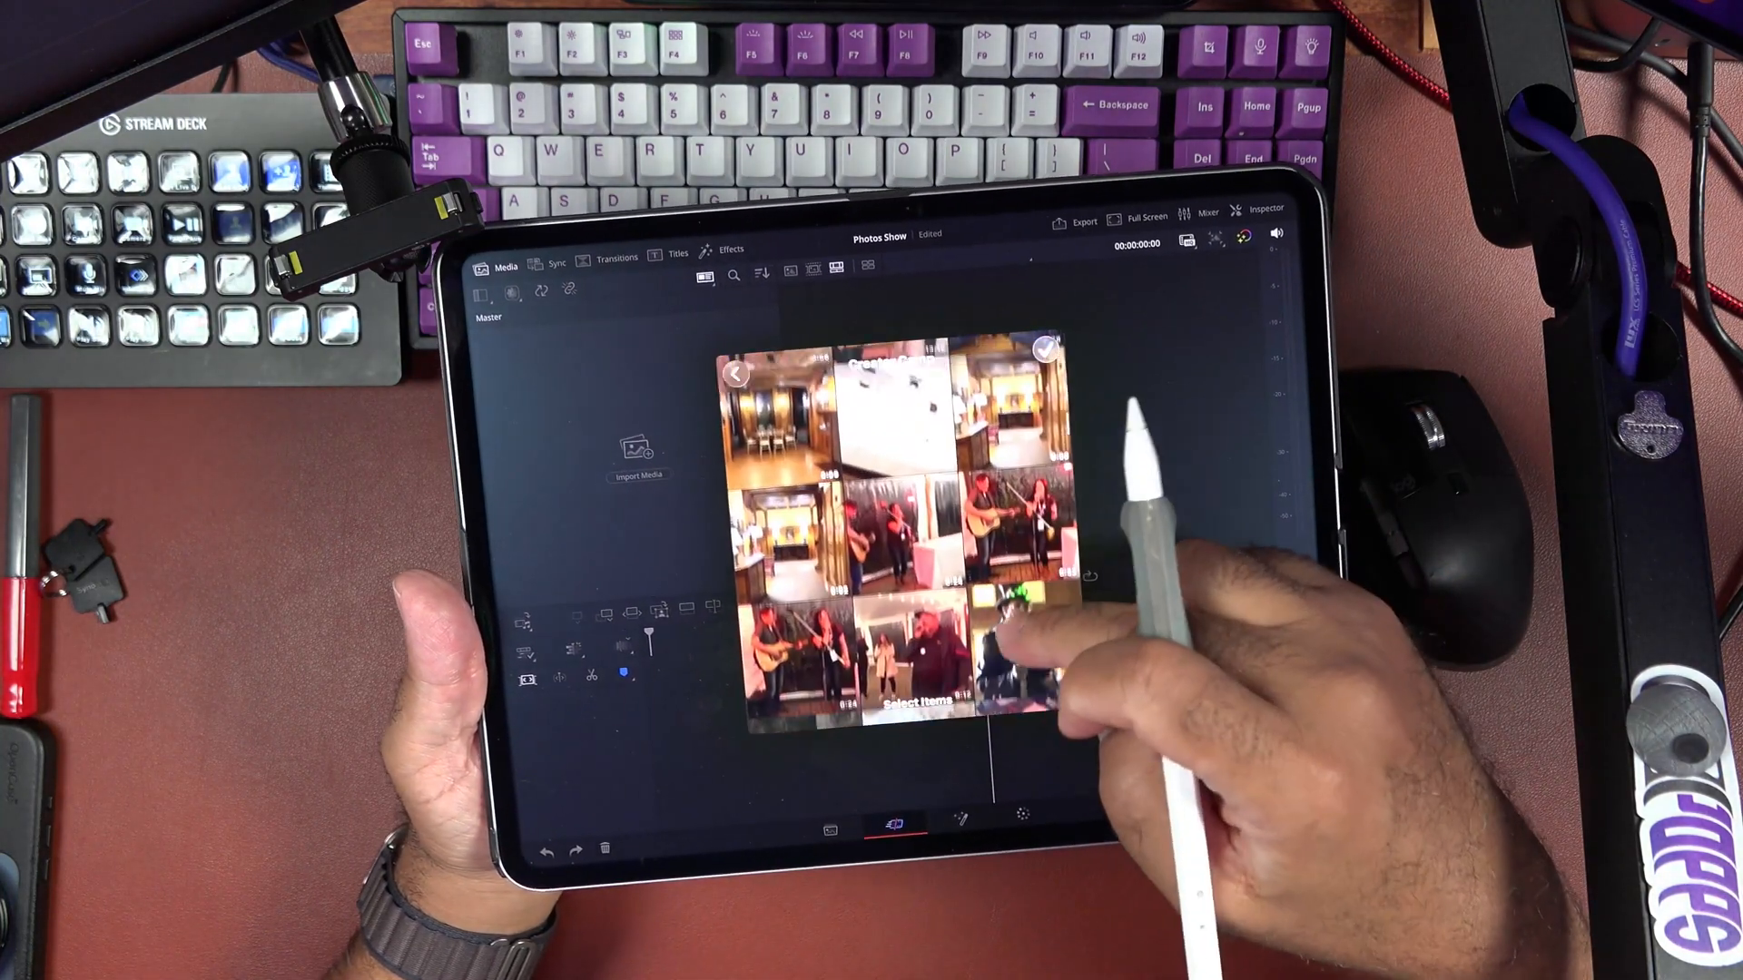
{"action": "scroll", "coordinate": [926, 572], "scroll_direction": "down", "scroll_amount": 5}
{"action": "scroll", "coordinate": [926, 573], "scroll_direction": "down", "scroll_amount": 5}
{"action": "scroll", "coordinate": [926, 572], "scroll_direction": "down", "scroll_amount": 5}
{"action": "scroll", "coordinate": [926, 572], "scroll_direction": "down", "scroll_amount": 5}
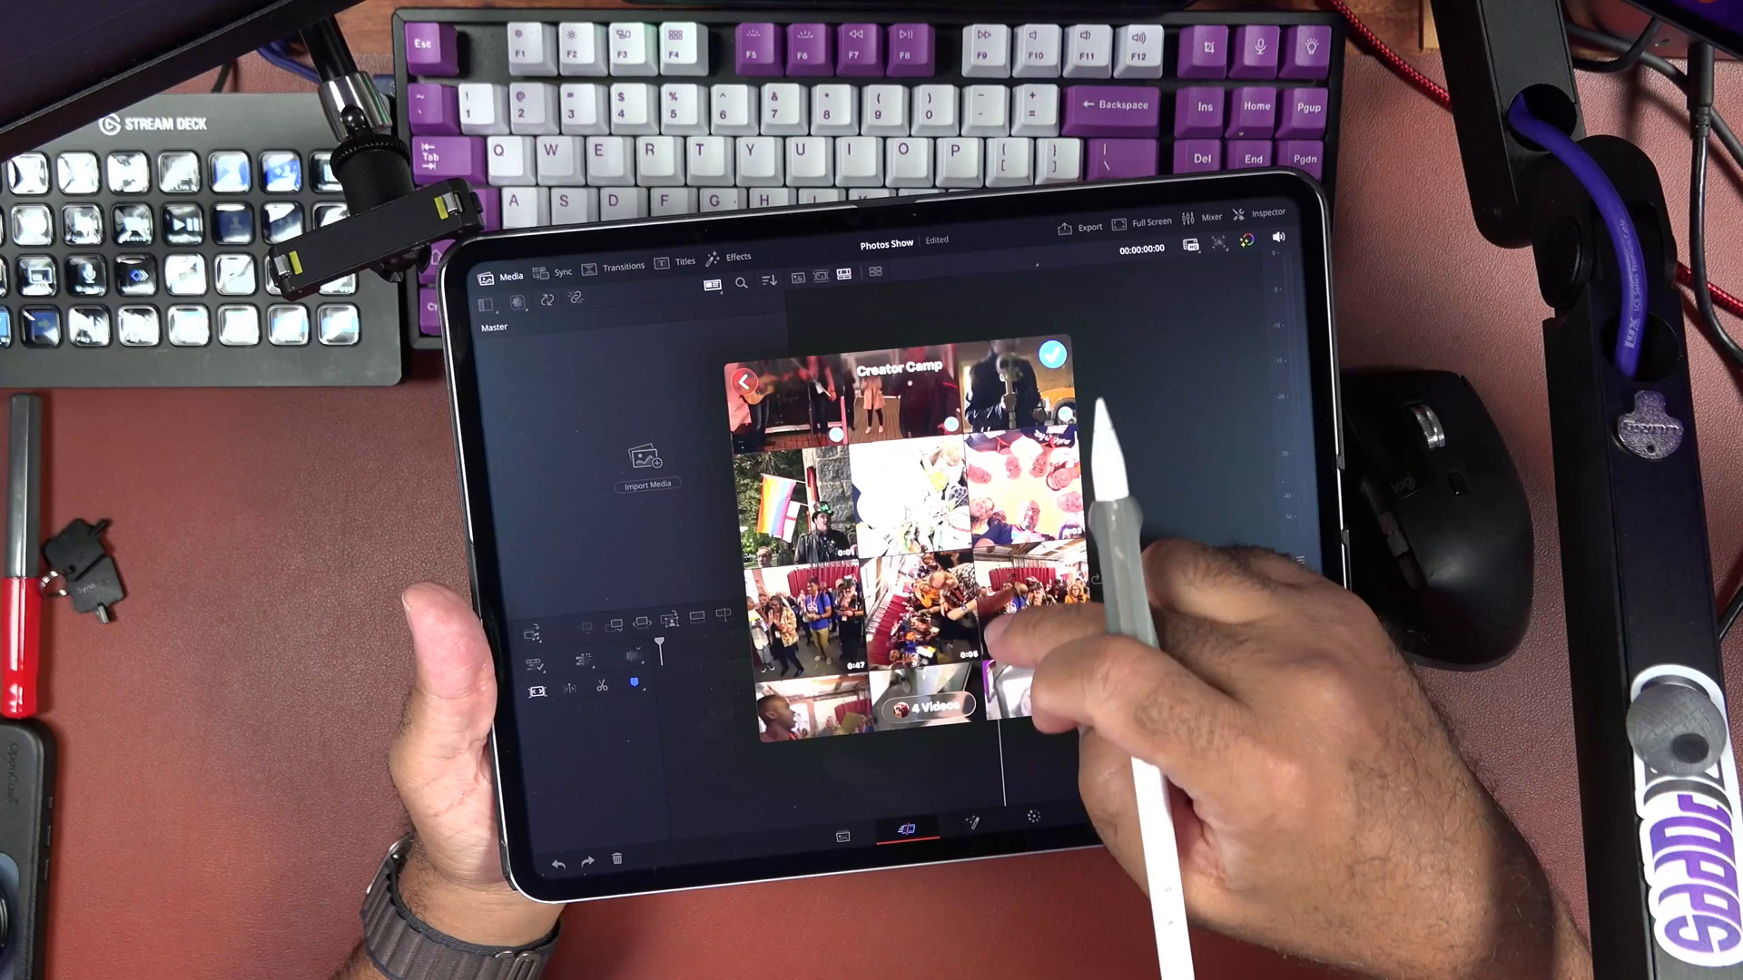
{"action": "scroll", "coordinate": [926, 573], "scroll_direction": "down", "scroll_amount": 5}
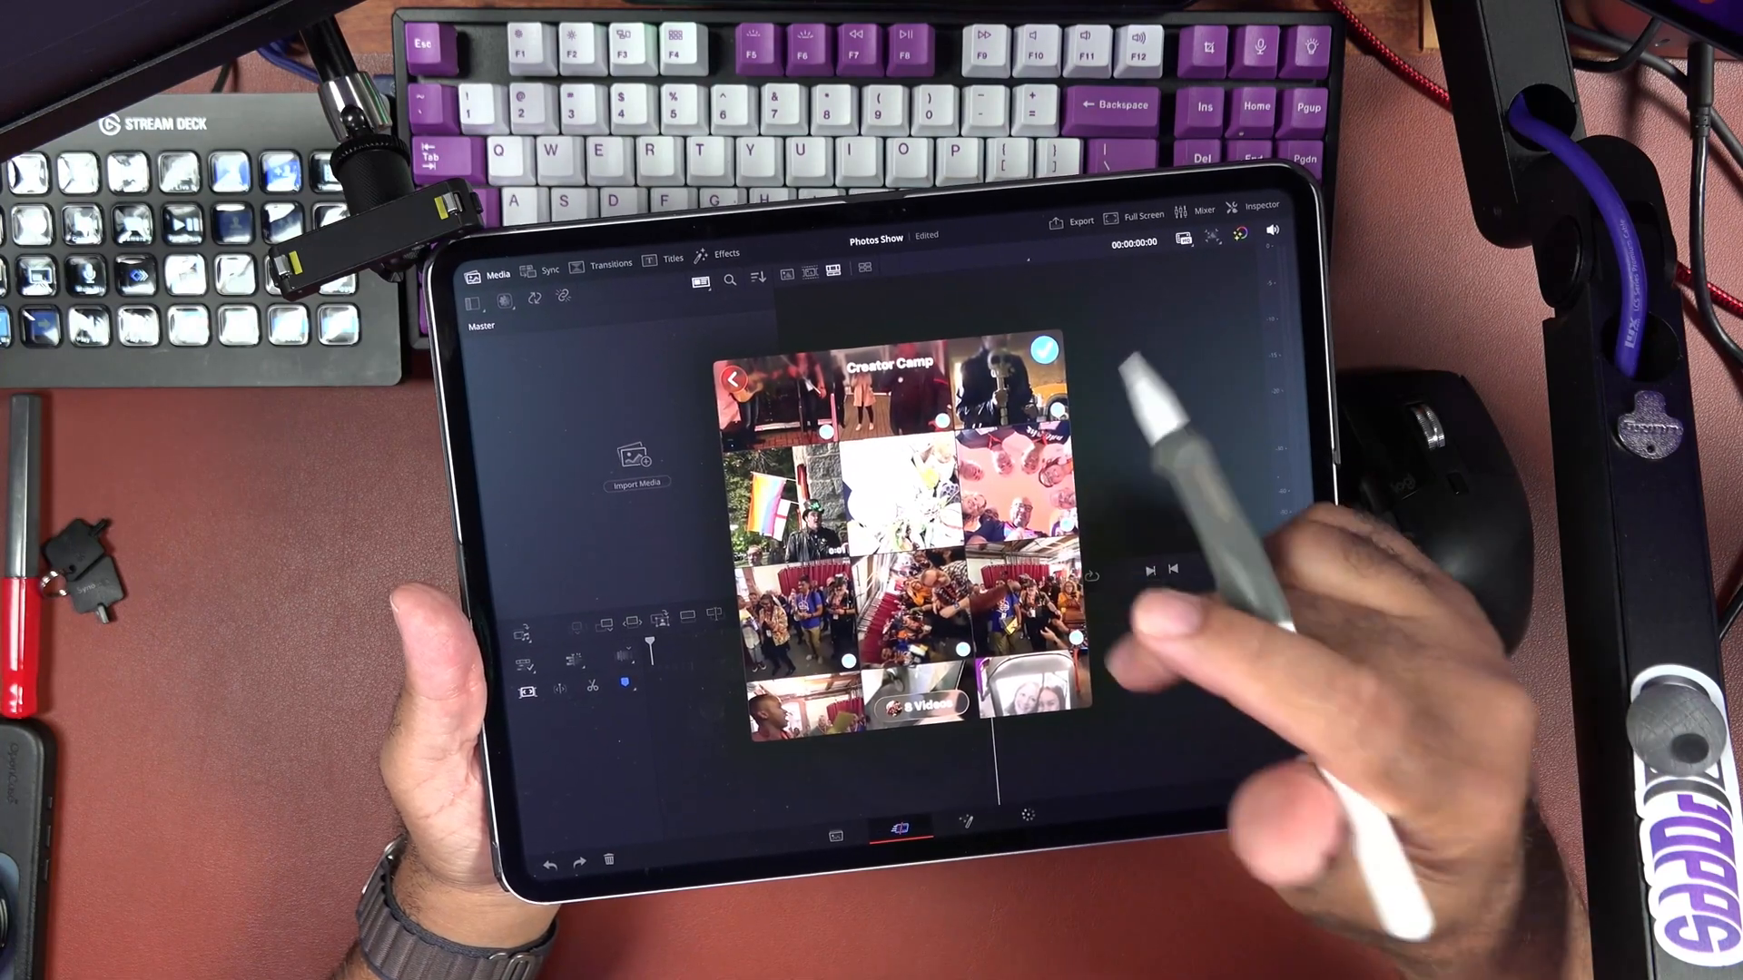
{"action": "scroll", "coordinate": [1014, 579], "scroll_direction": "down", "scroll_amount": 5}
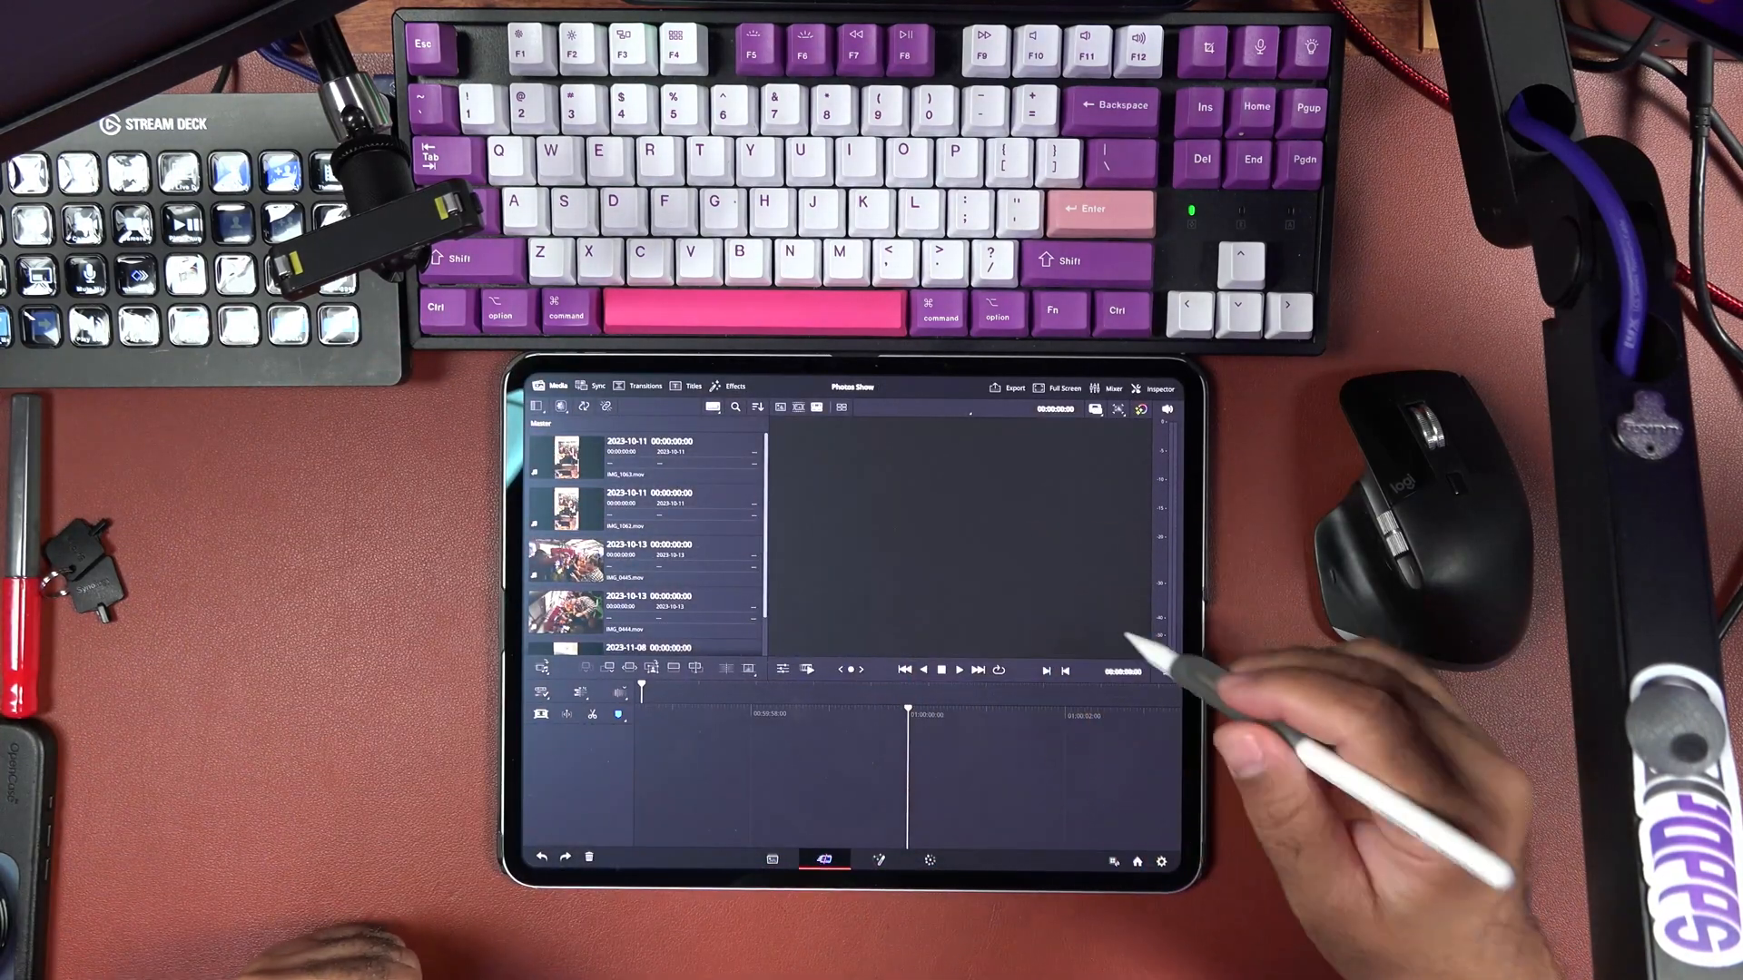
Lower the timeline divider and inspect the second and fifth (2023-11-08) clips in the media pool
{"action": "left_click_drag", "start_coordinate": [1130, 670], "coordinate": [1153, 767]}
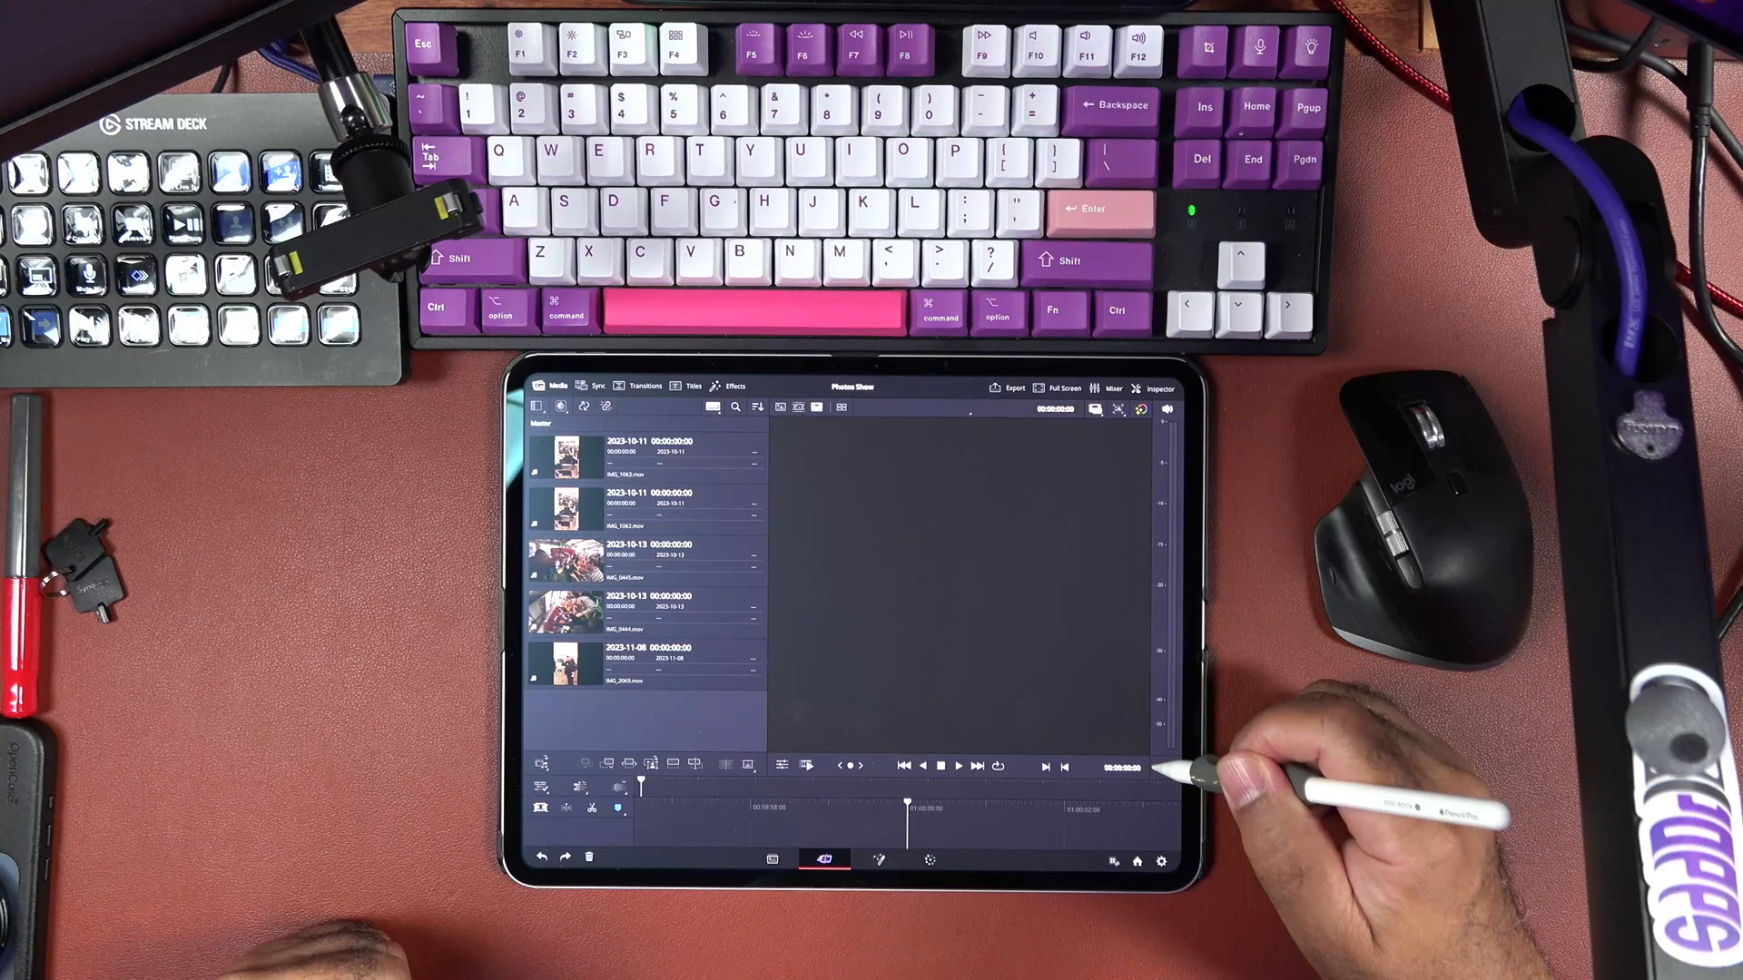
{"action": "left_click", "coordinate": [735, 507]}
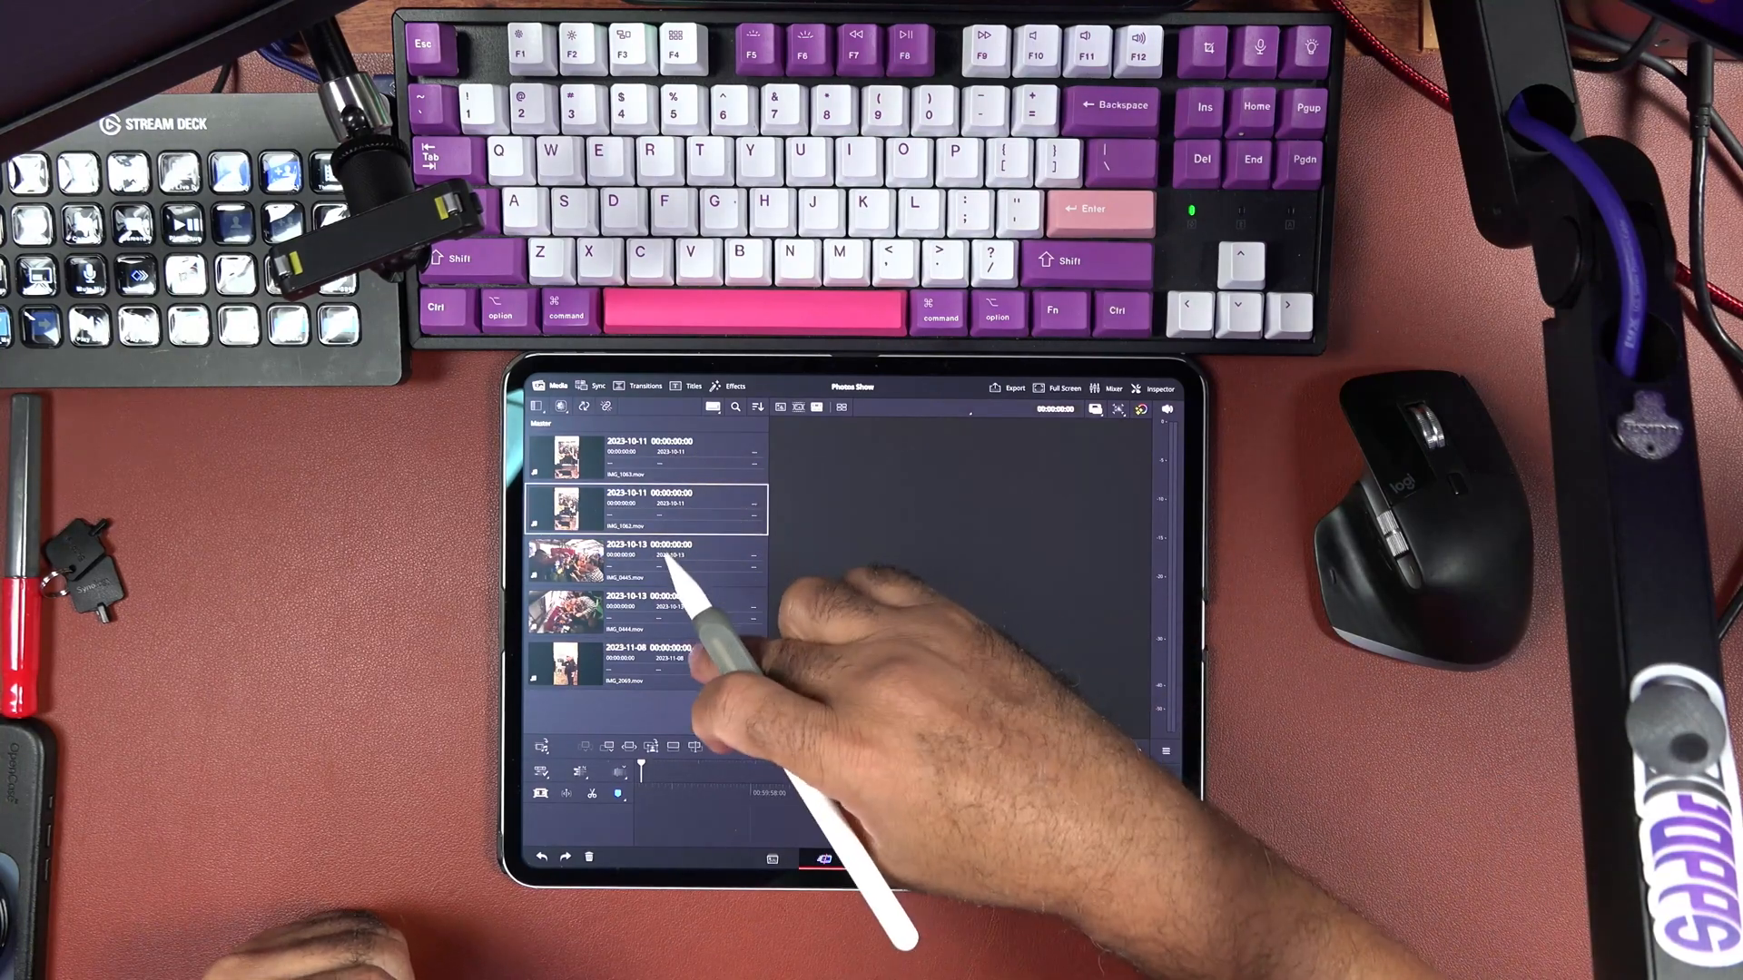
{"action": "left_click", "coordinate": [682, 662]}
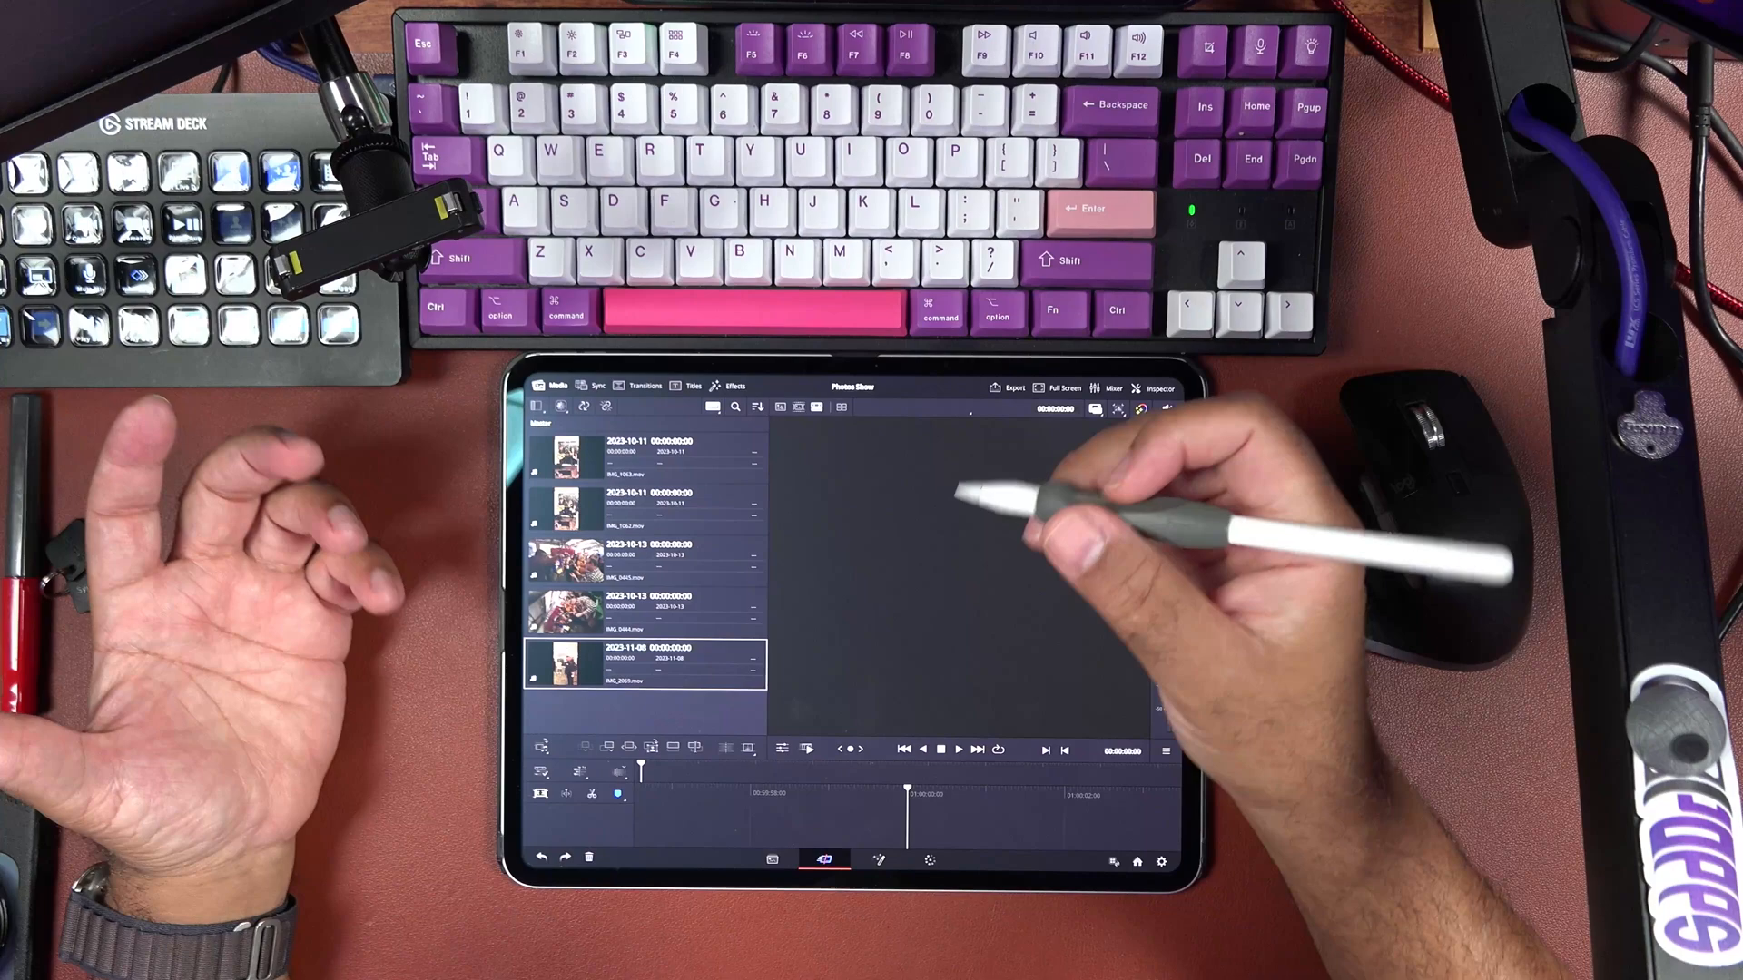
Import more clips from the Creator Camp album via Import from Photos and the checkmark
{"action": "left_click", "coordinate": [556, 388]}
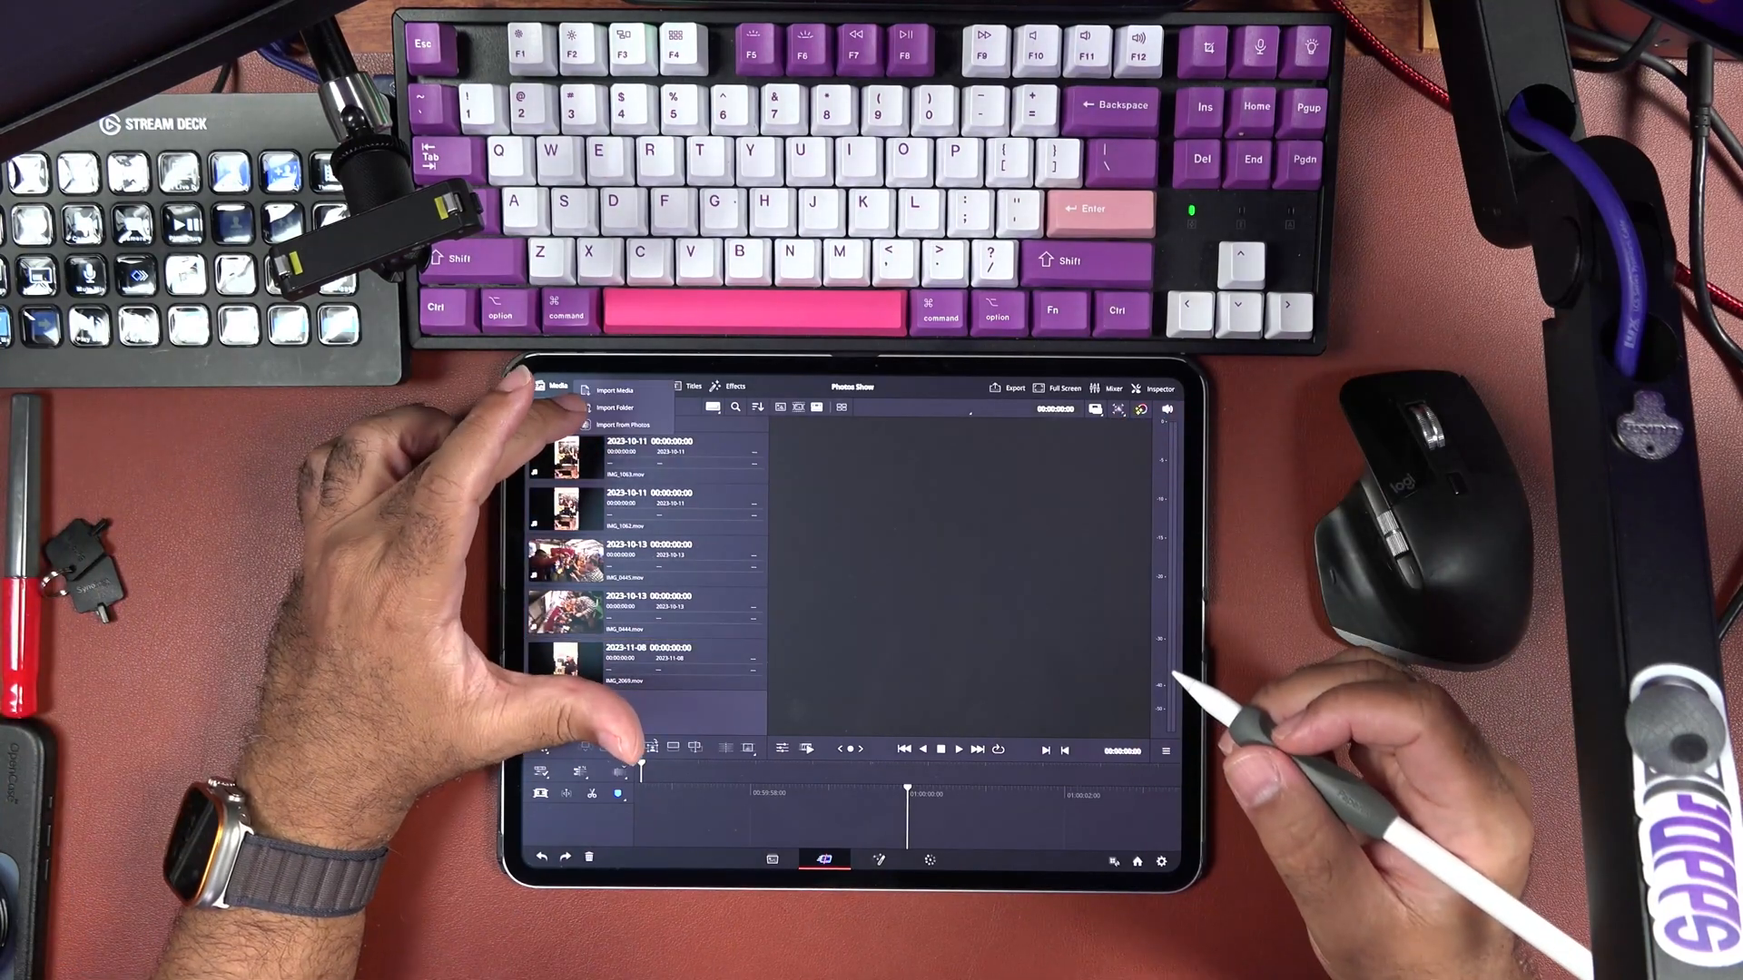
{"action": "left_click", "coordinate": [623, 425]}
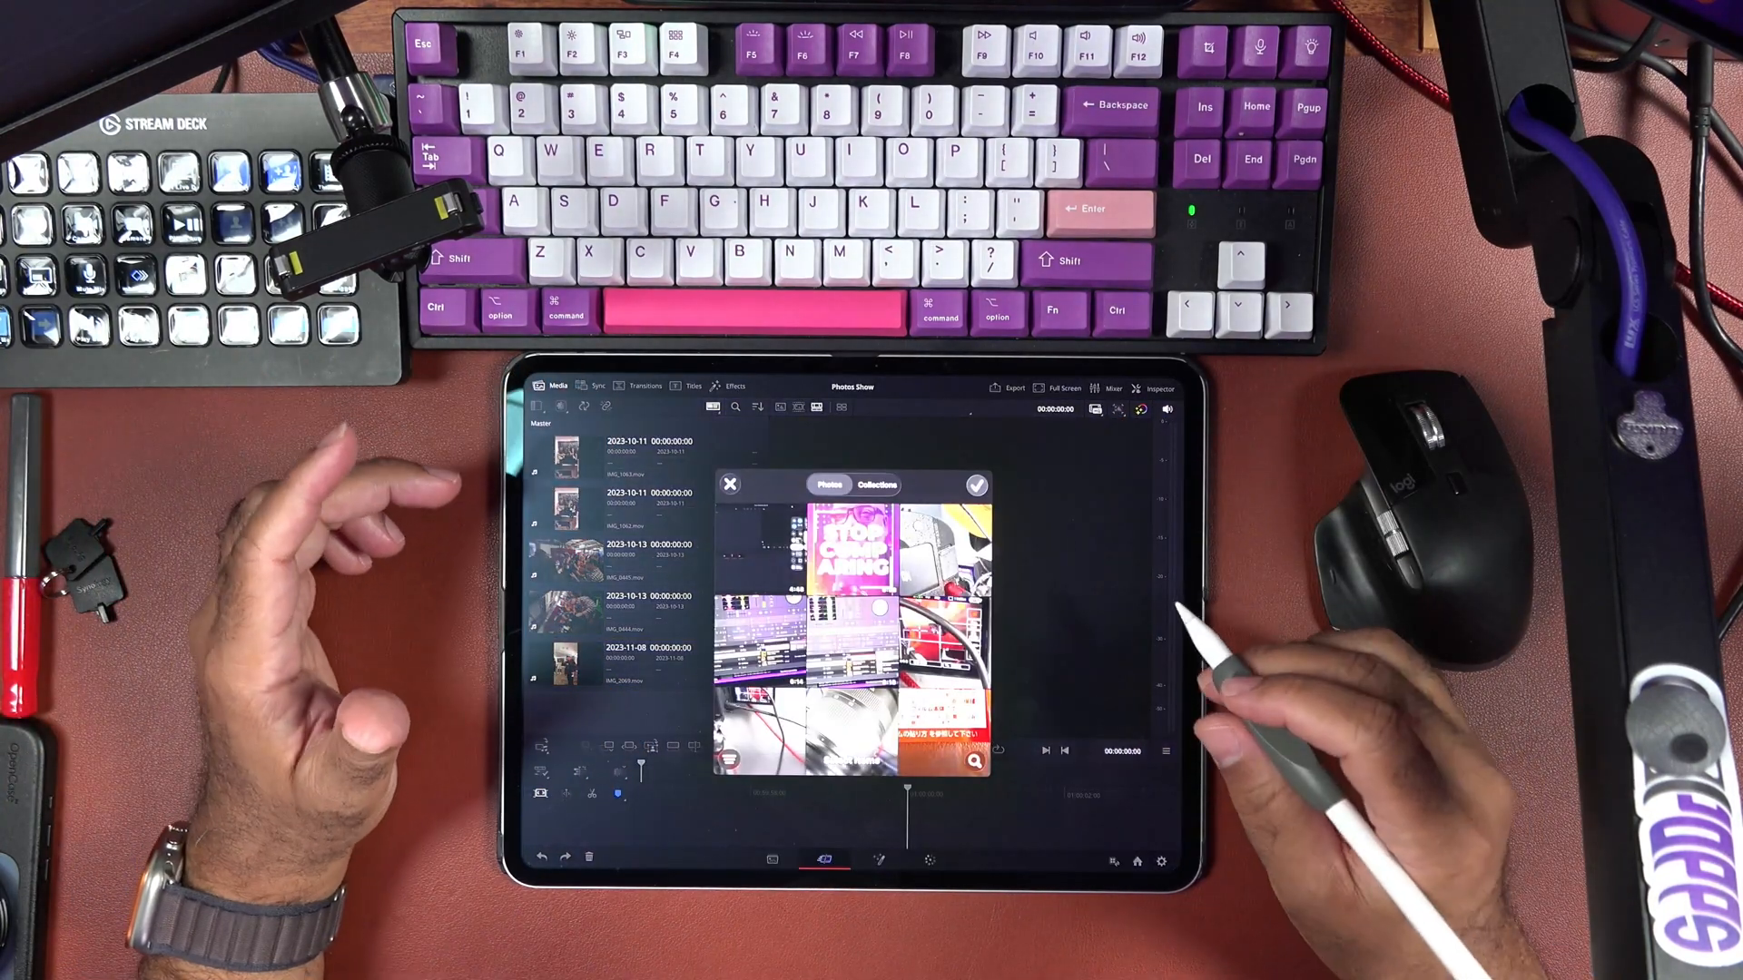
{"action": "left_click", "coordinate": [877, 484]}
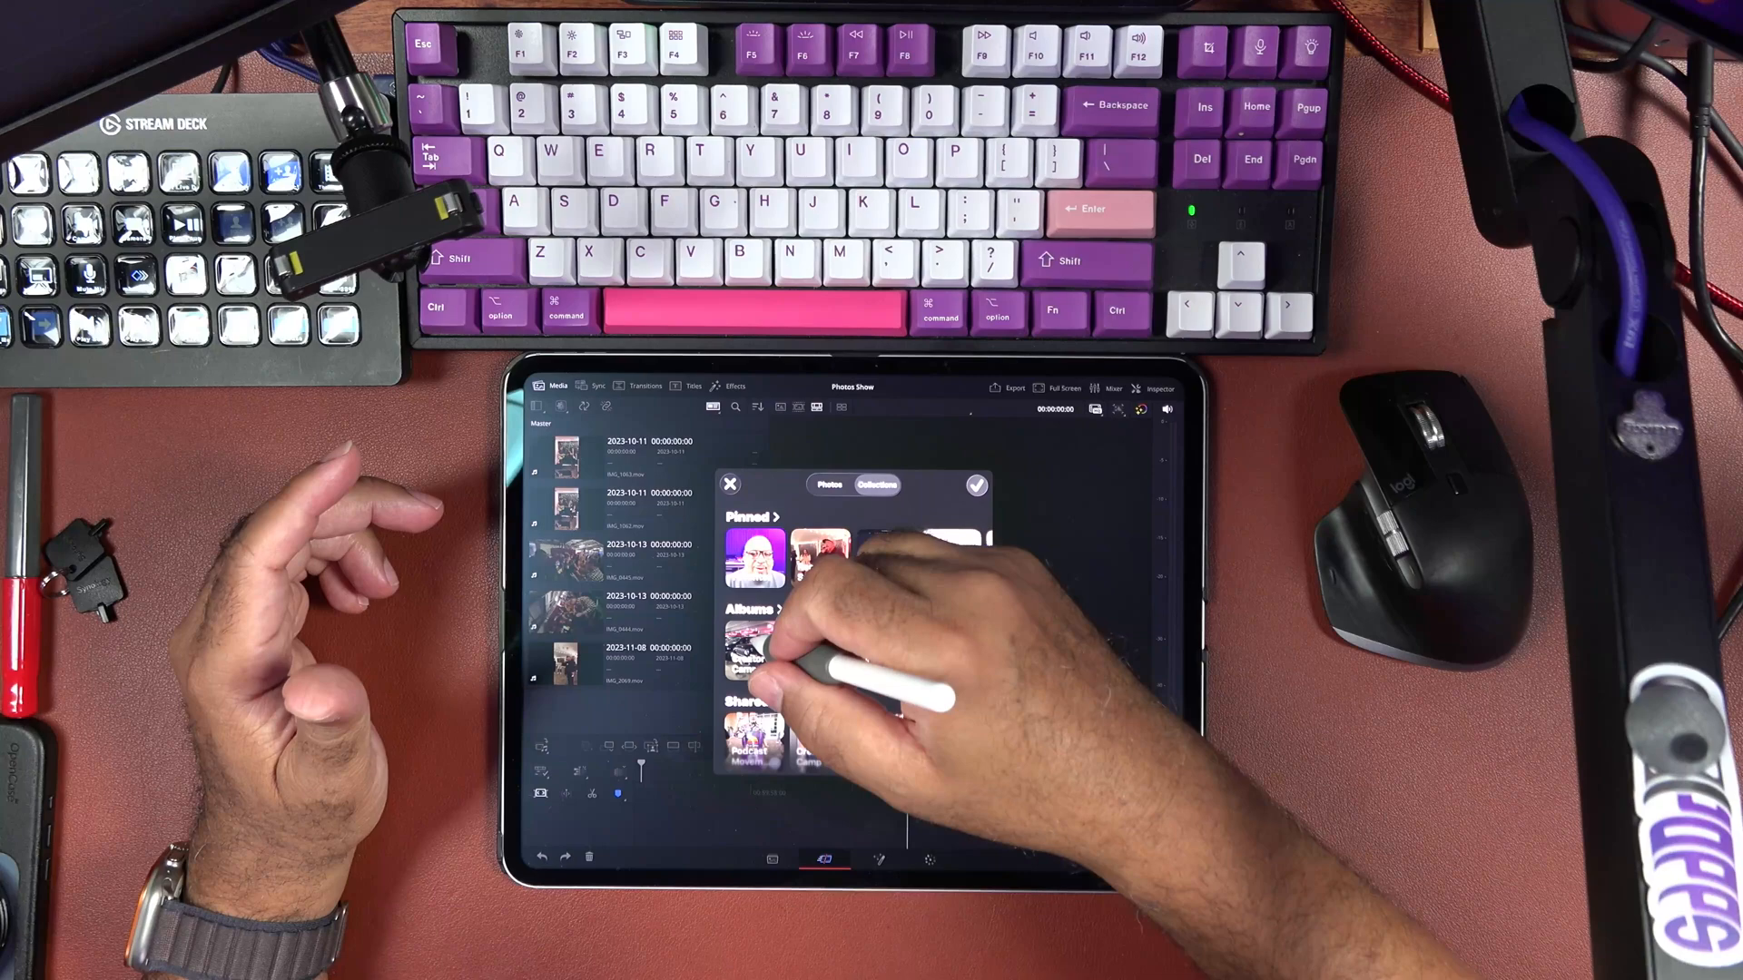
{"action": "left_click", "coordinate": [764, 647]}
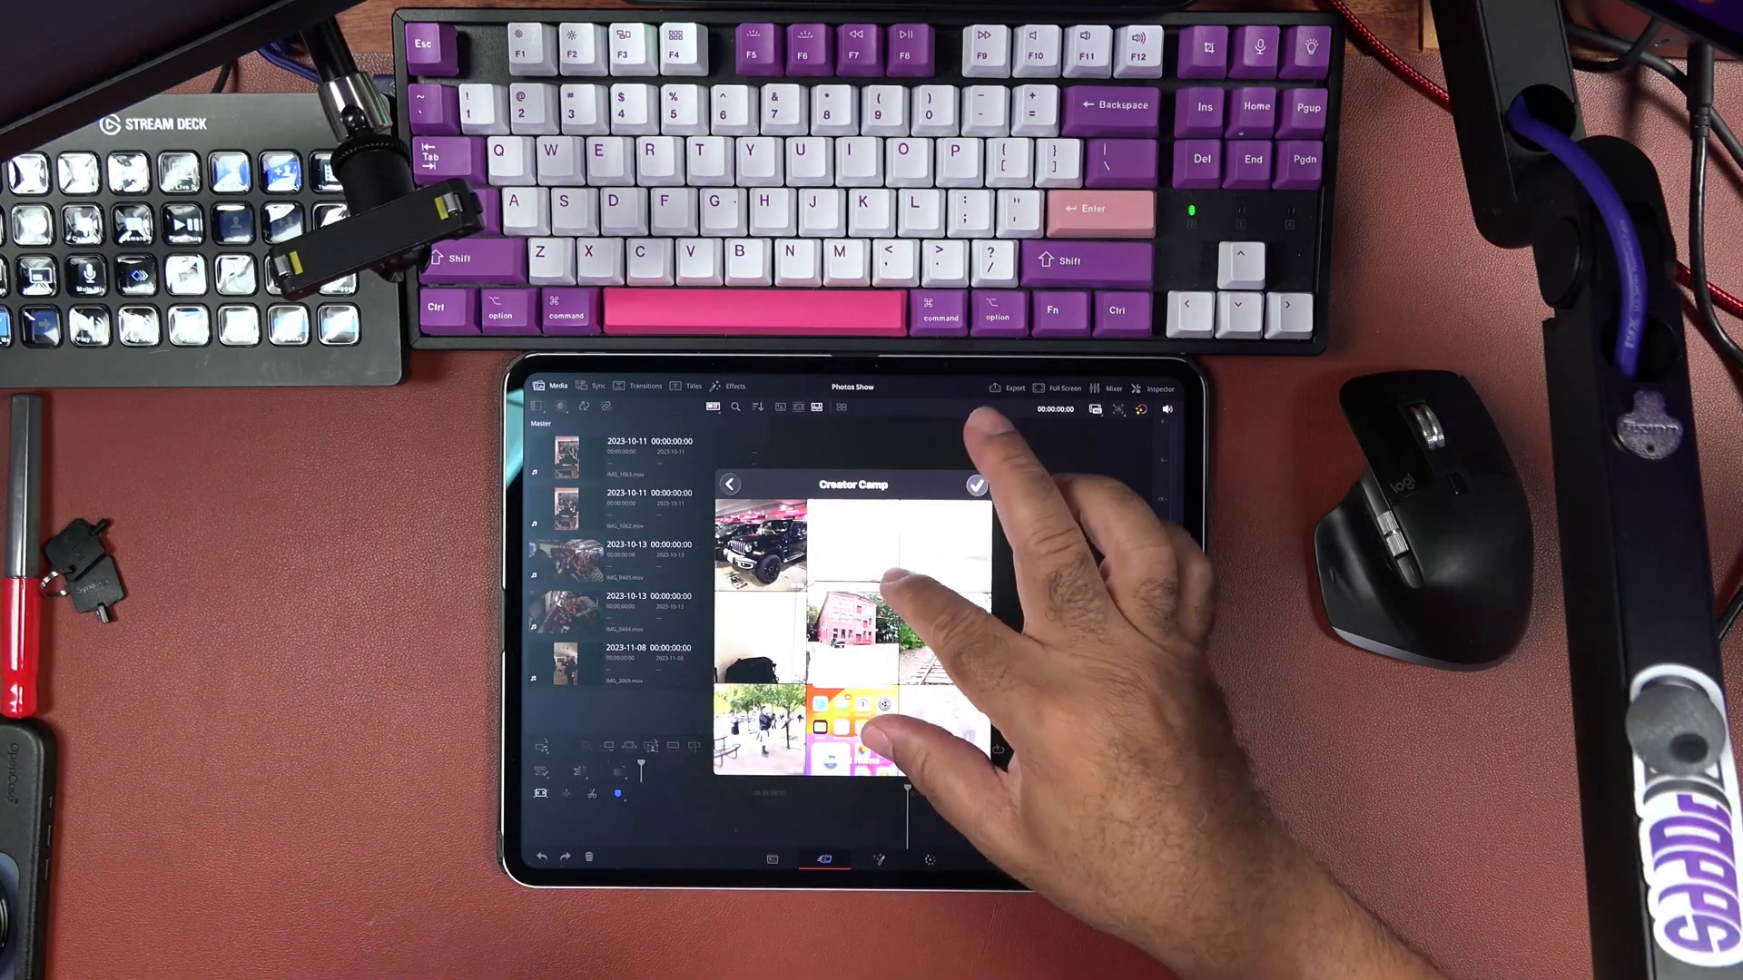
{"action": "scroll", "coordinate": [853, 634], "scroll_direction": "down", "scroll_amount": 5}
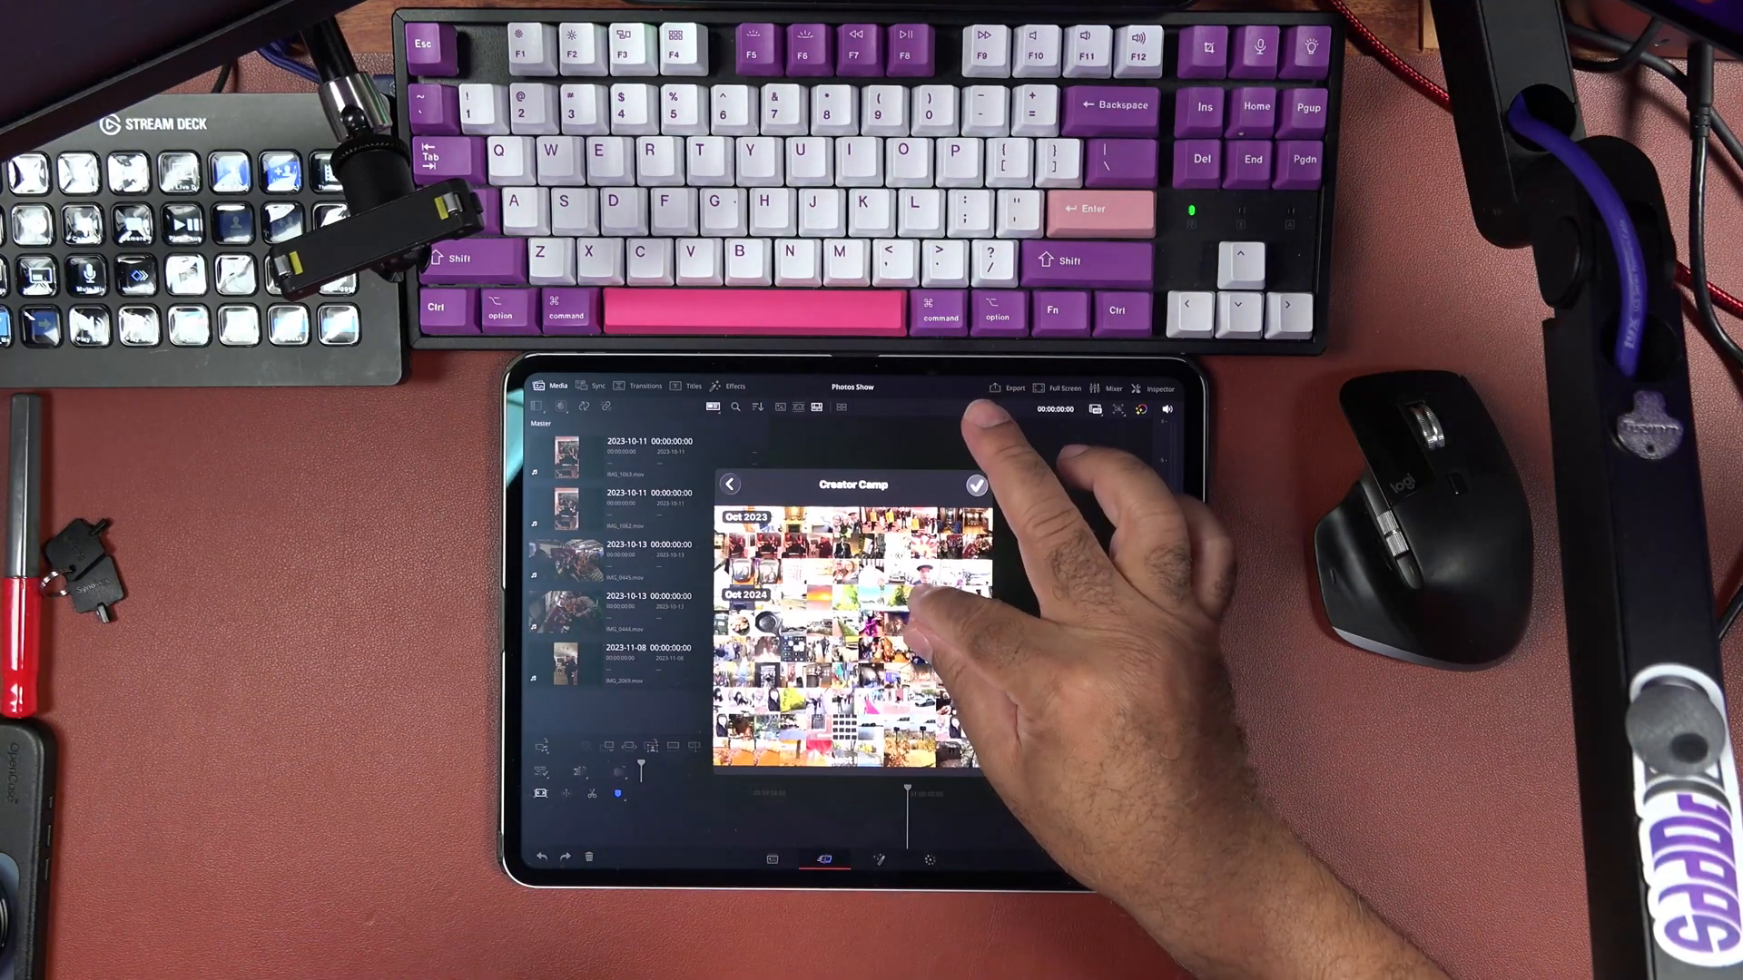
{"action": "scroll", "coordinate": [915, 595], "scroll_direction": "up", "scroll_amount": 5}
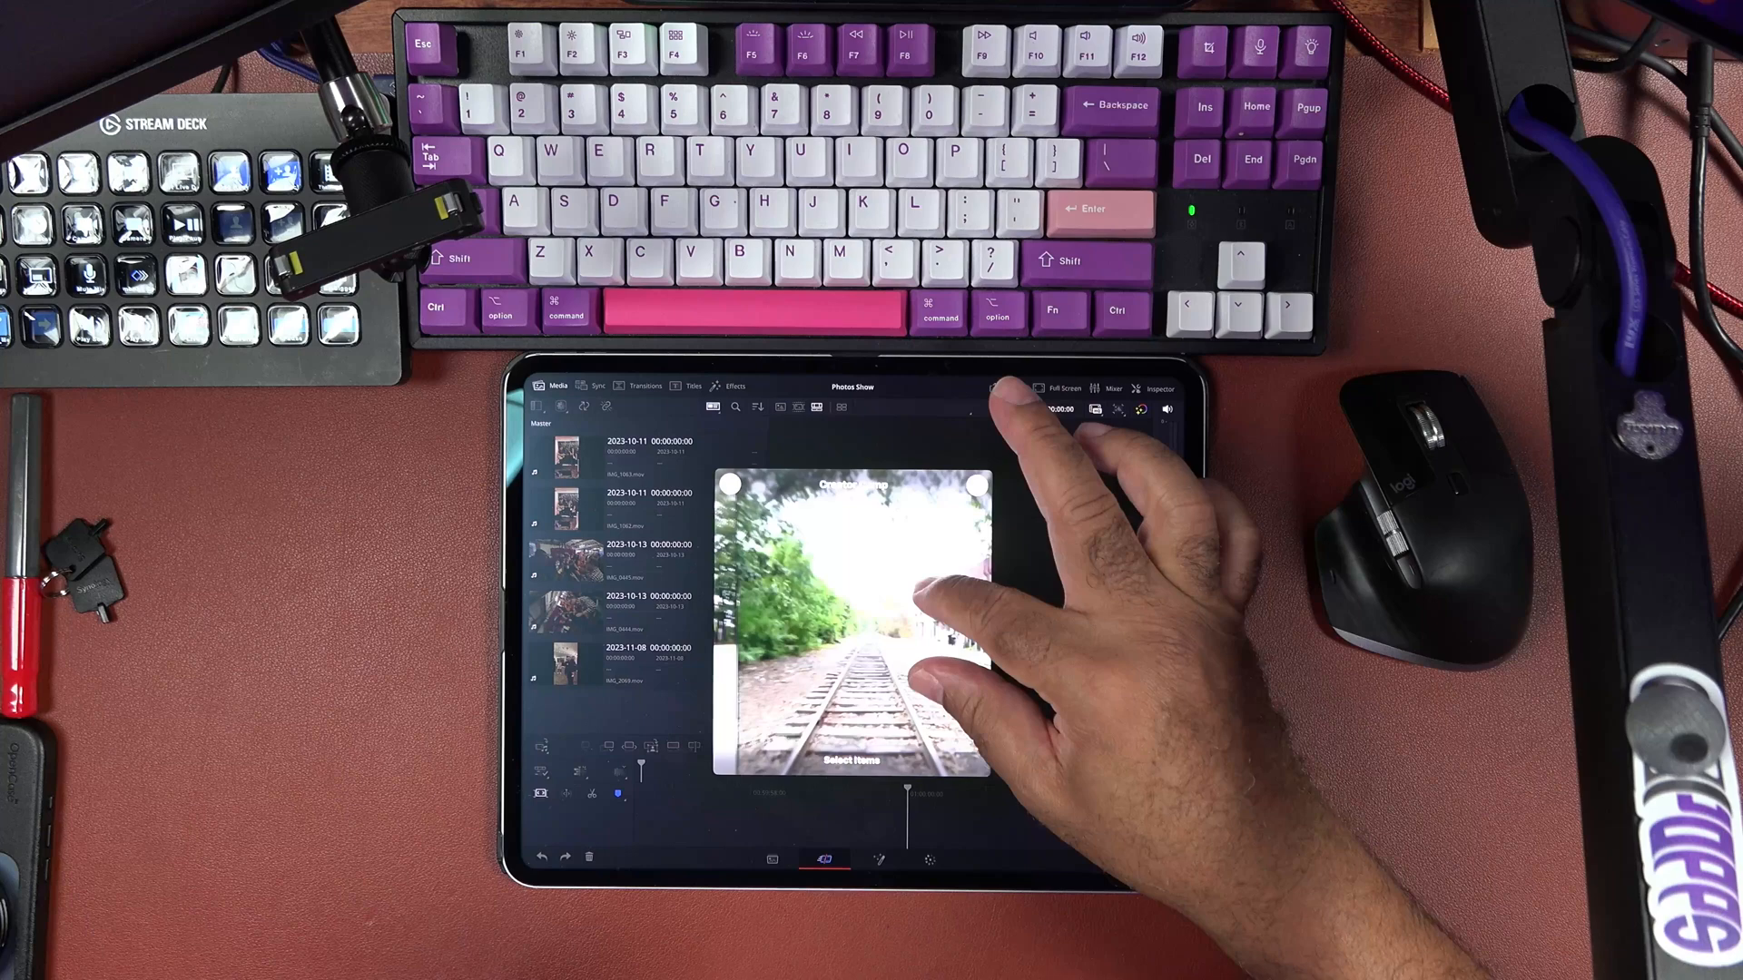
{"action": "scroll", "coordinate": [940, 600], "scroll_direction": "down", "scroll_amount": 3}
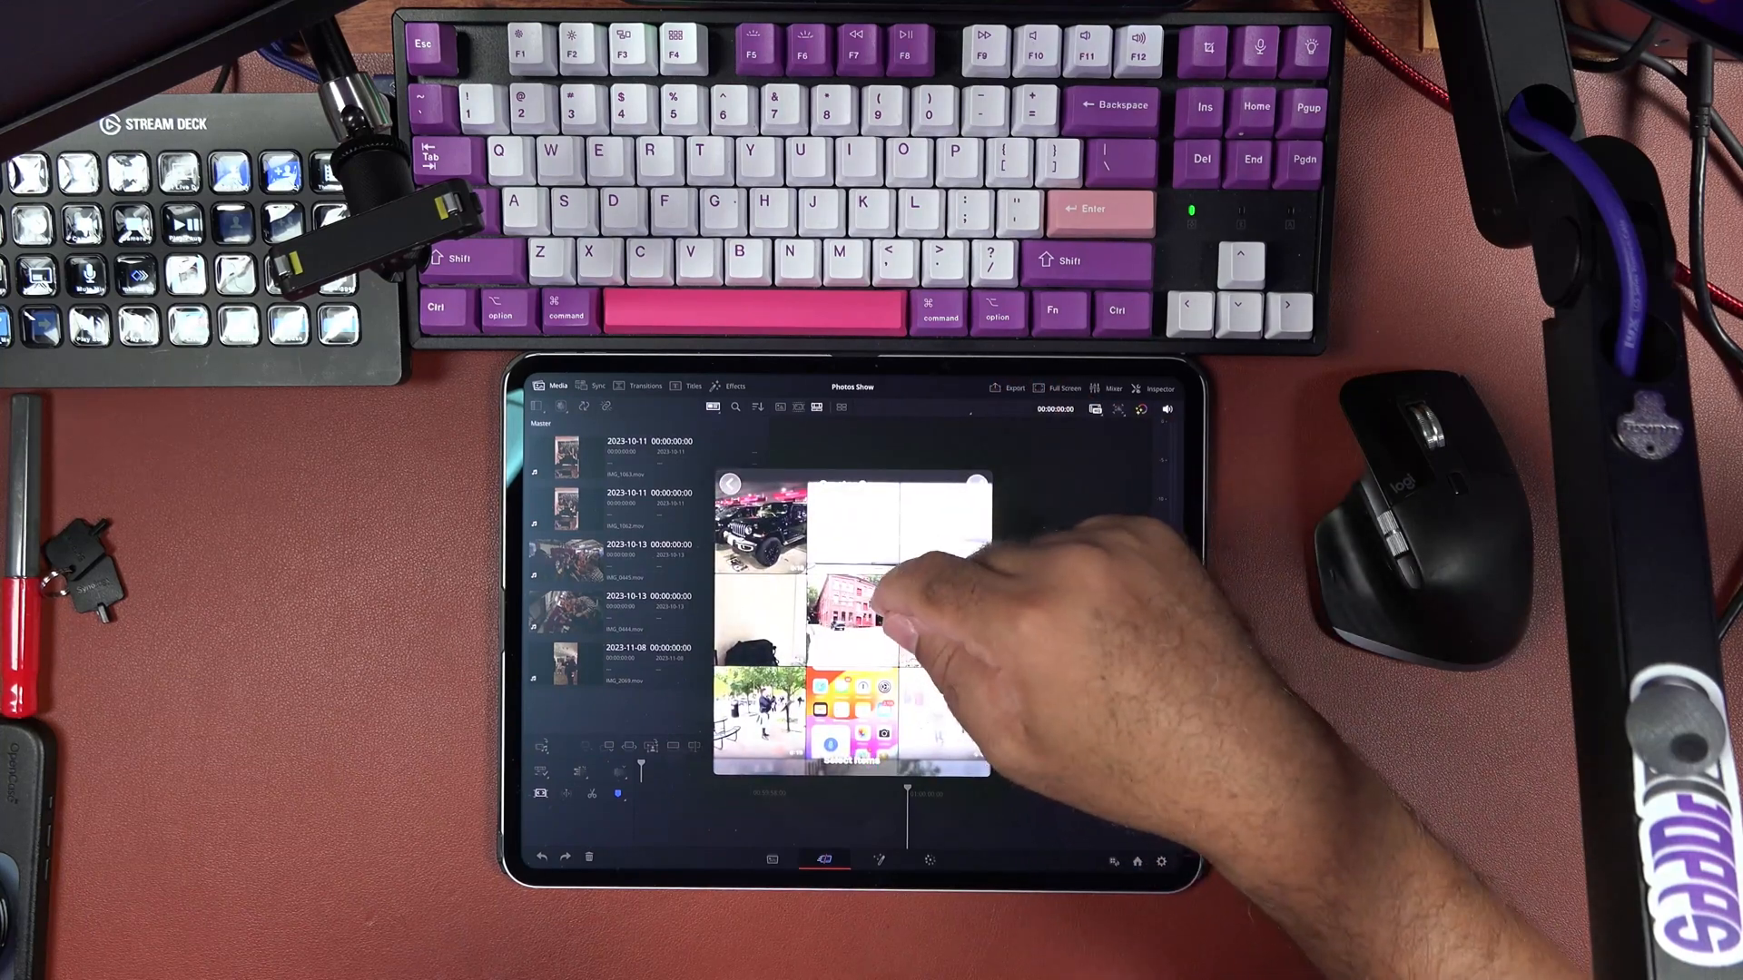
{"action": "scroll", "coordinate": [926, 599], "scroll_direction": "down", "scroll_amount": 3}
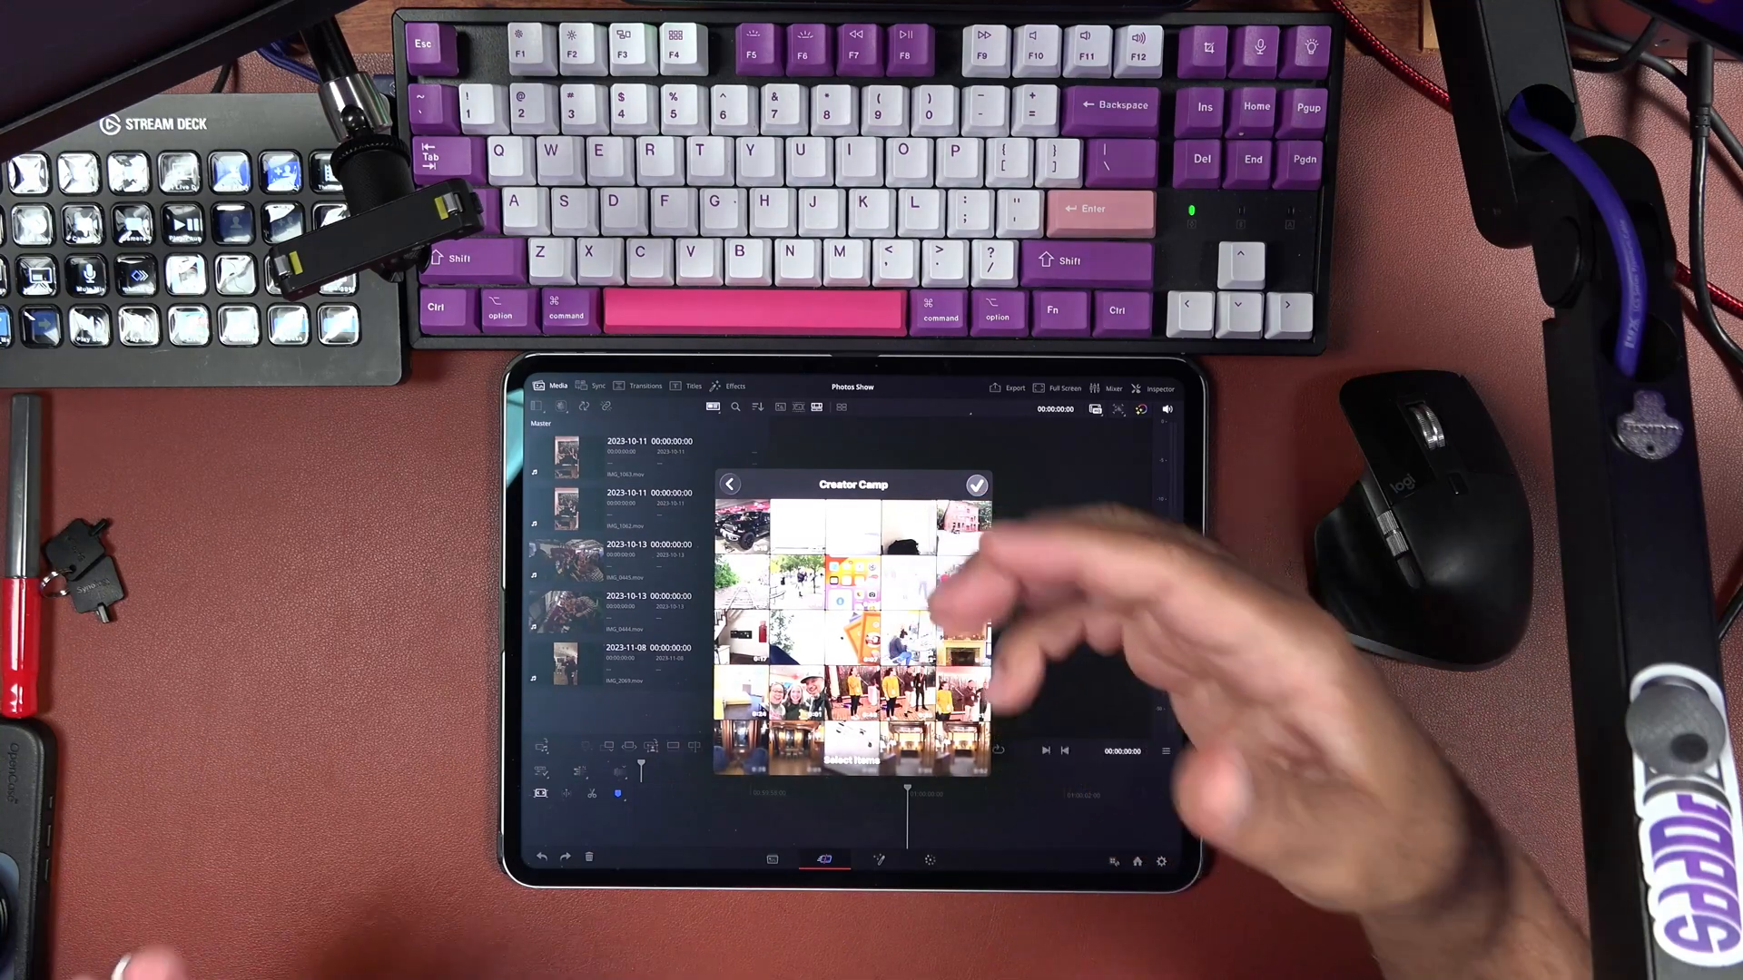
{"action": "scroll", "coordinate": [940, 654], "scroll_direction": "up", "scroll_amount": 3}
{"action": "scroll", "coordinate": [940, 668], "scroll_direction": "down", "scroll_amount": 3}
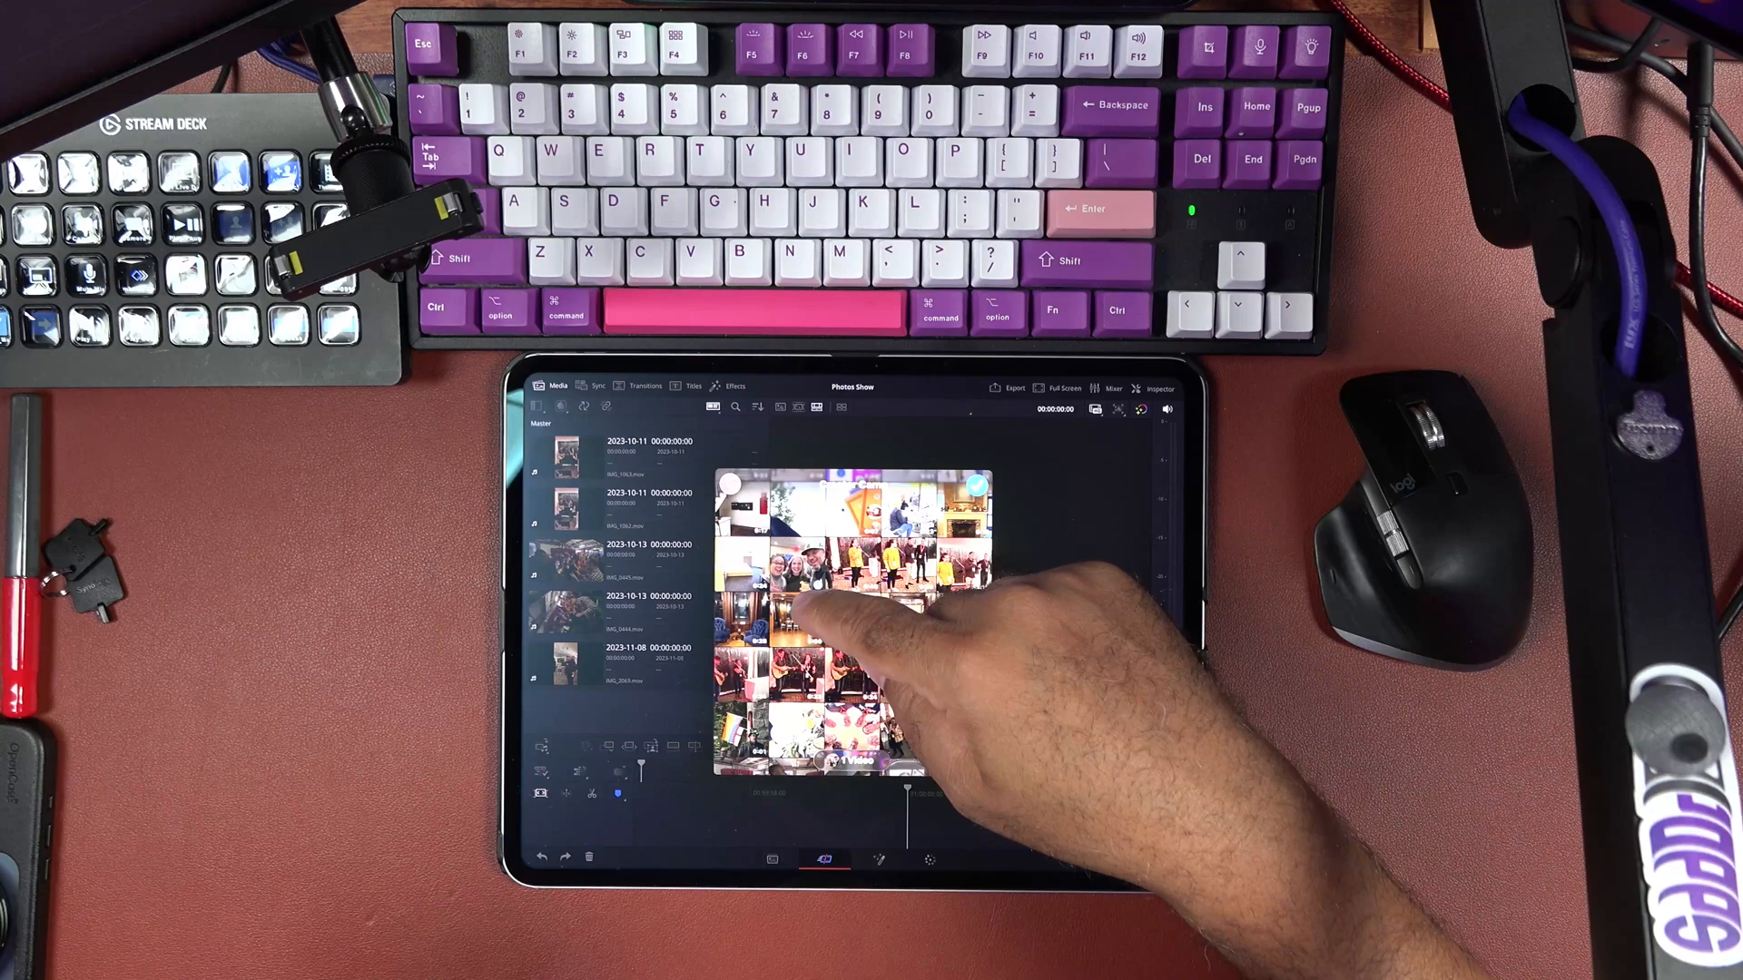
{"action": "scroll", "coordinate": [954, 681], "scroll_direction": "down", "scroll_amount": 2}
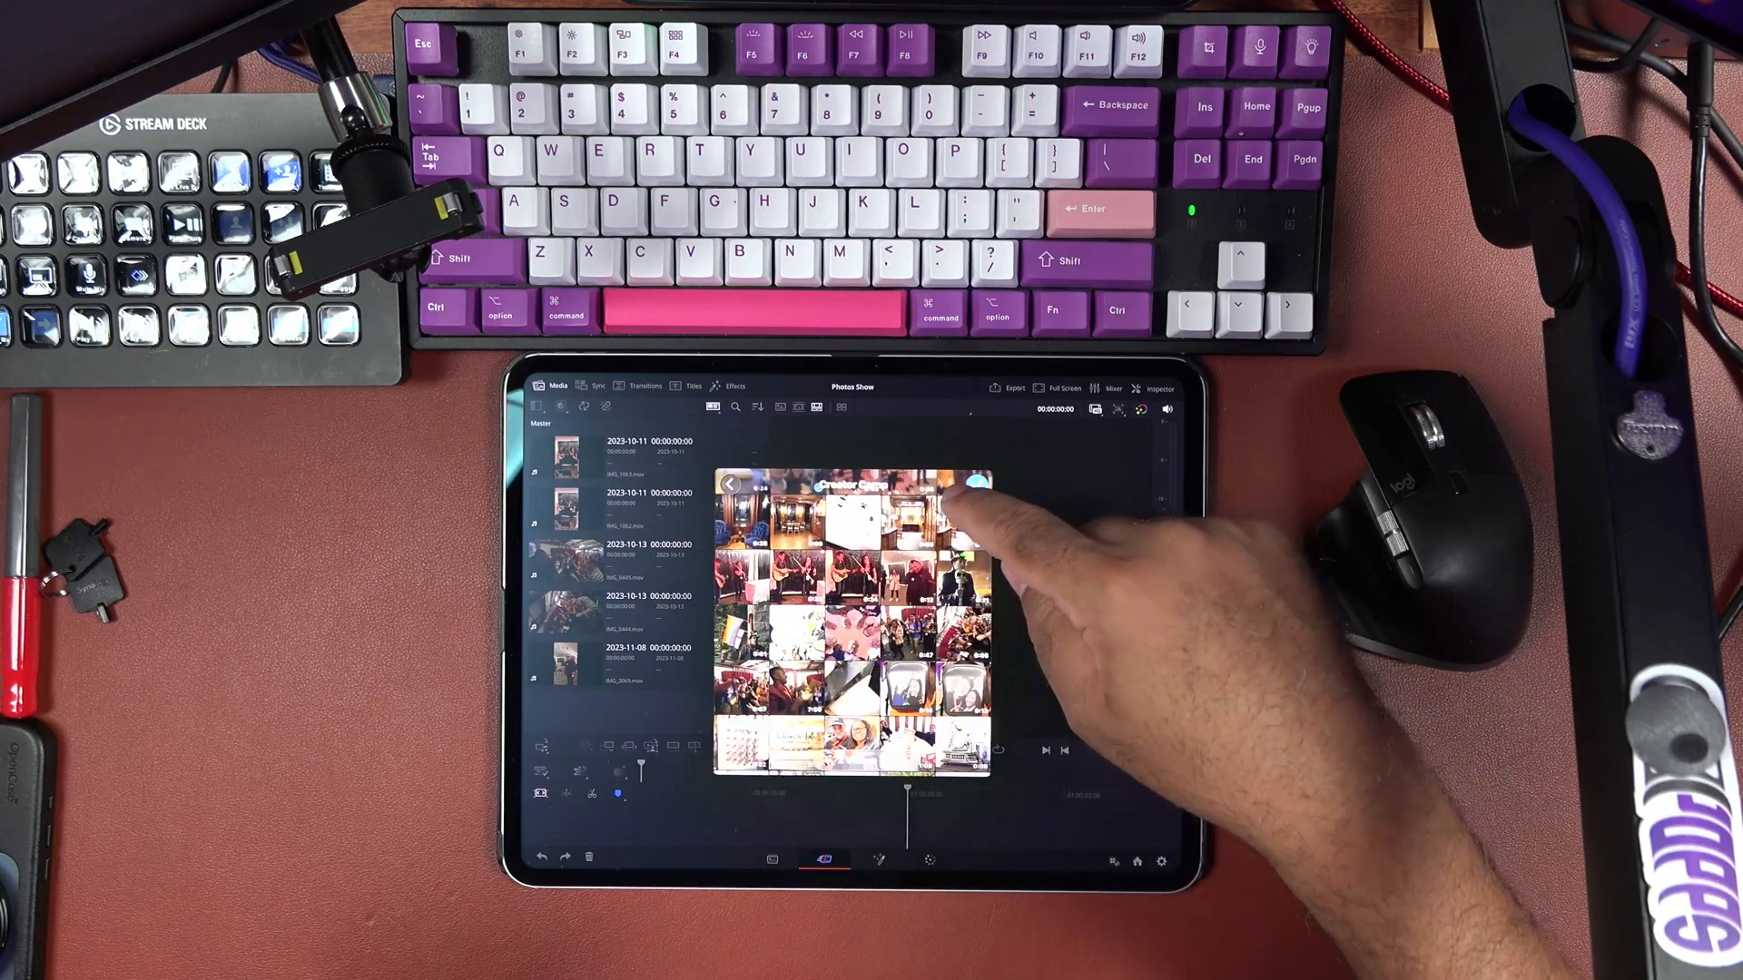
{"action": "left_click", "coordinate": [979, 483]}
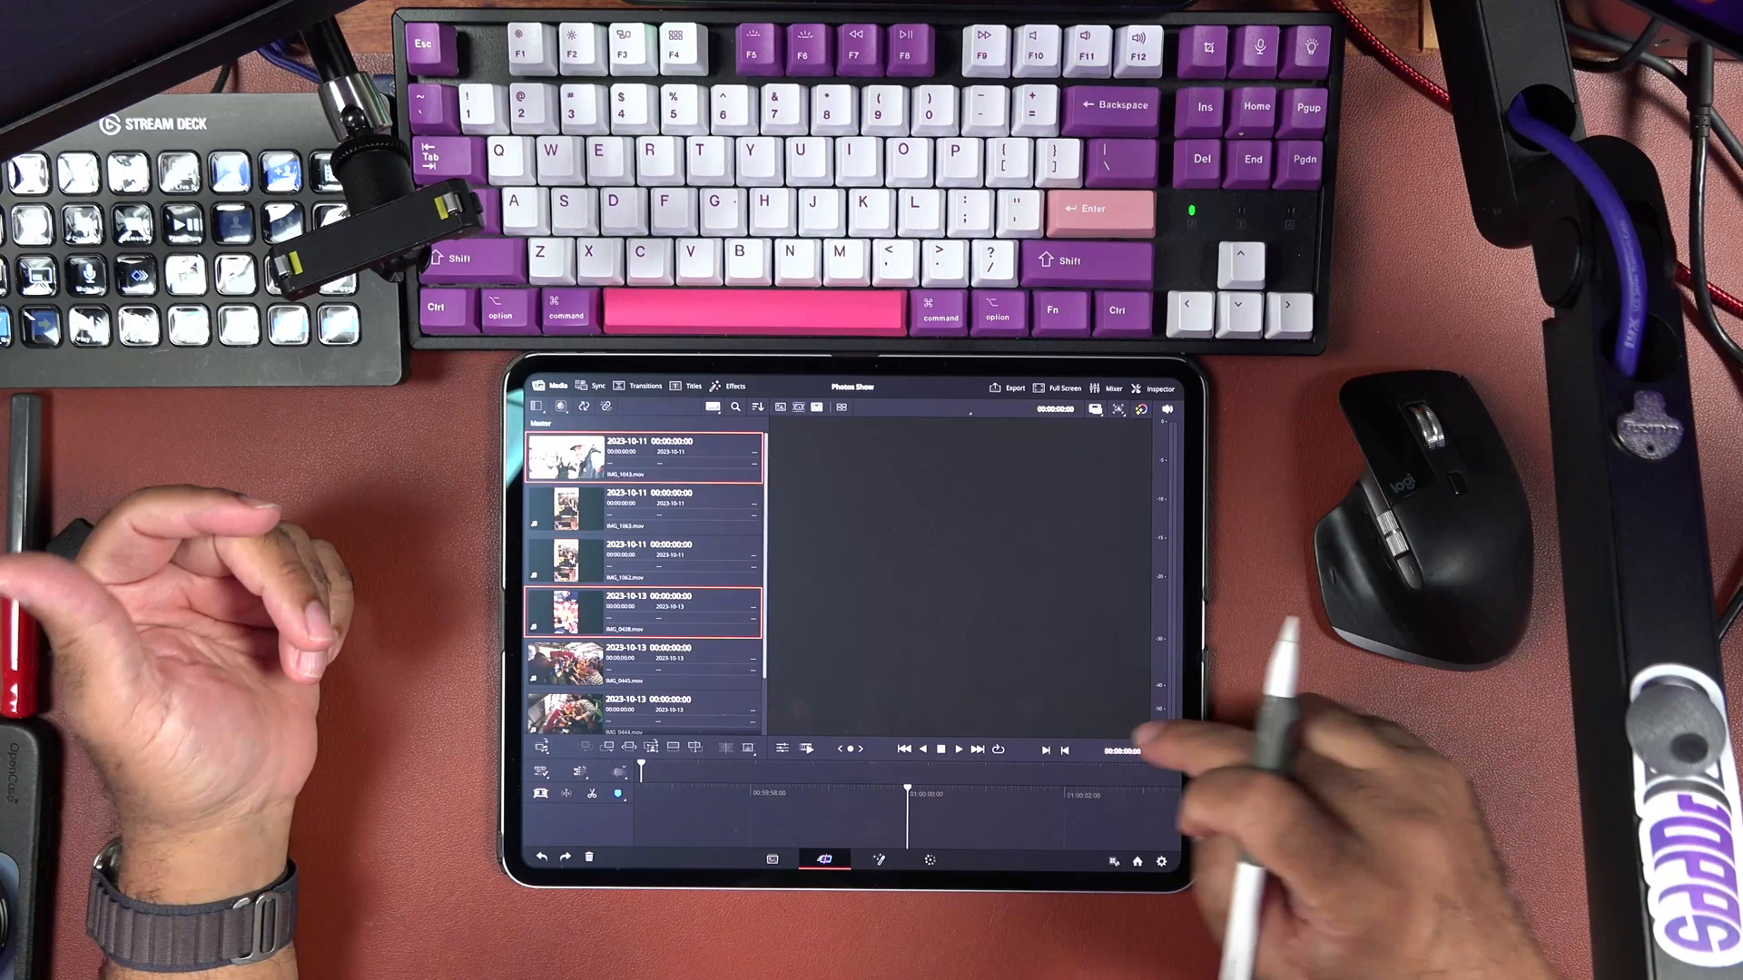
Raise the timeline divider and drag the second media clip onto Timeline 1
{"action": "left_click_drag", "start_coordinate": [1156, 746], "coordinate": [1158, 634]}
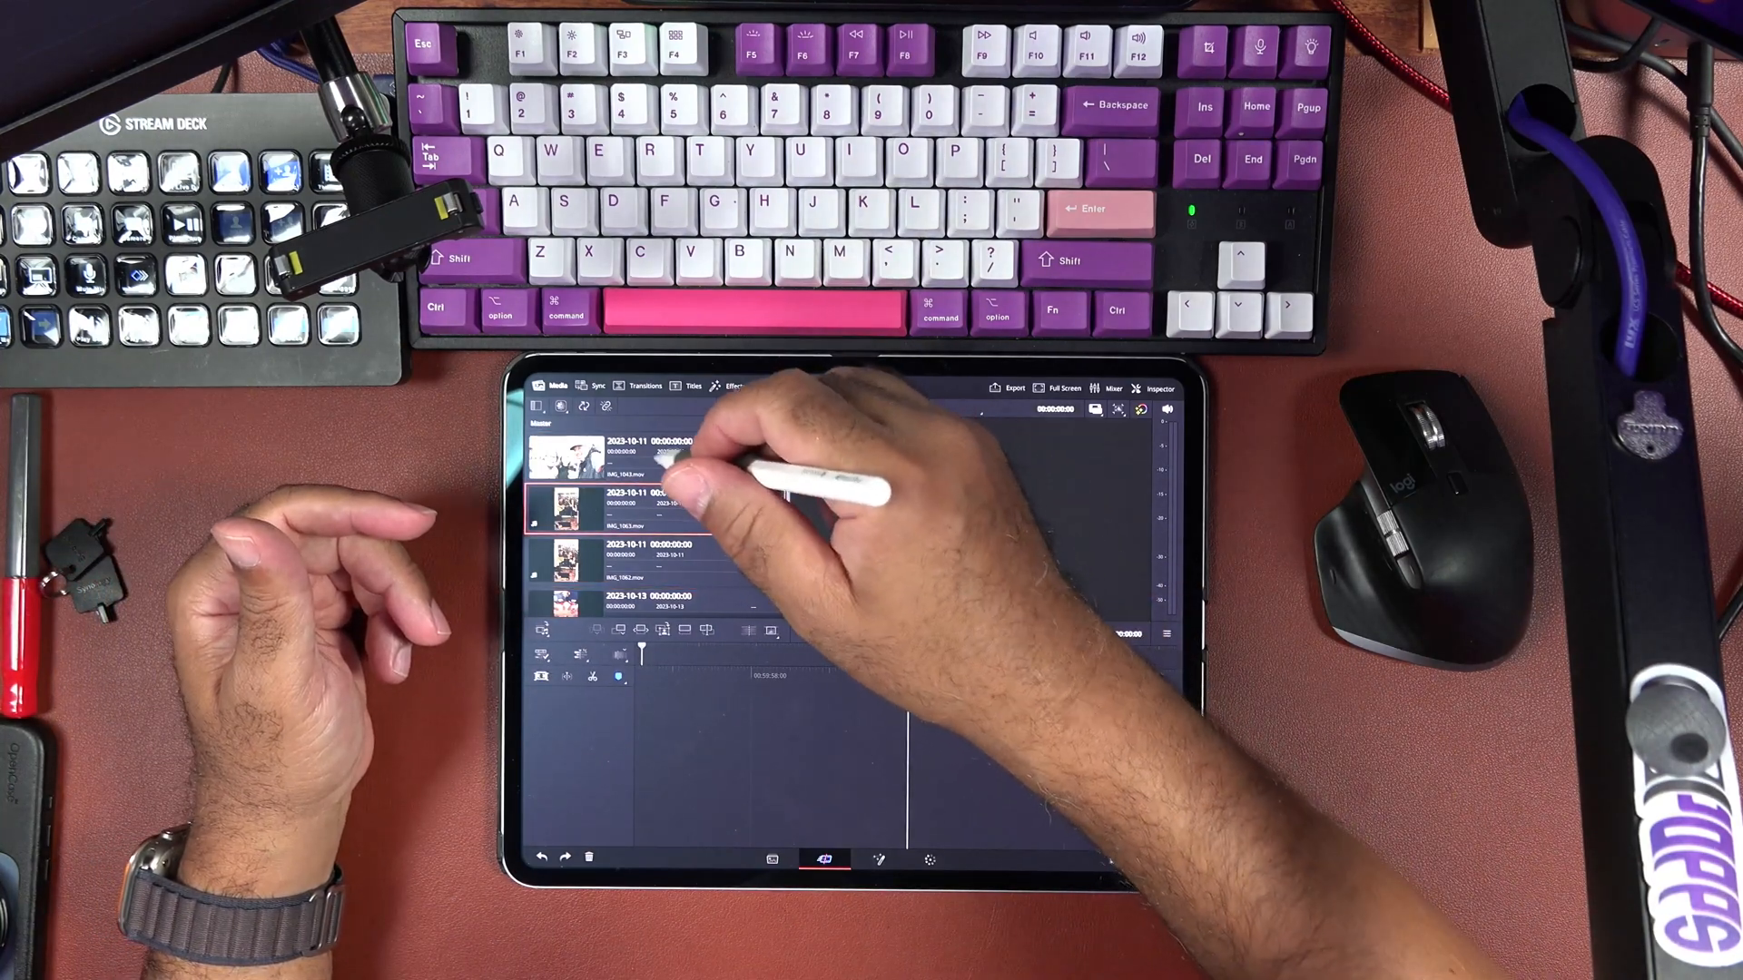
{"action": "left_click", "coordinate": [579, 506]}
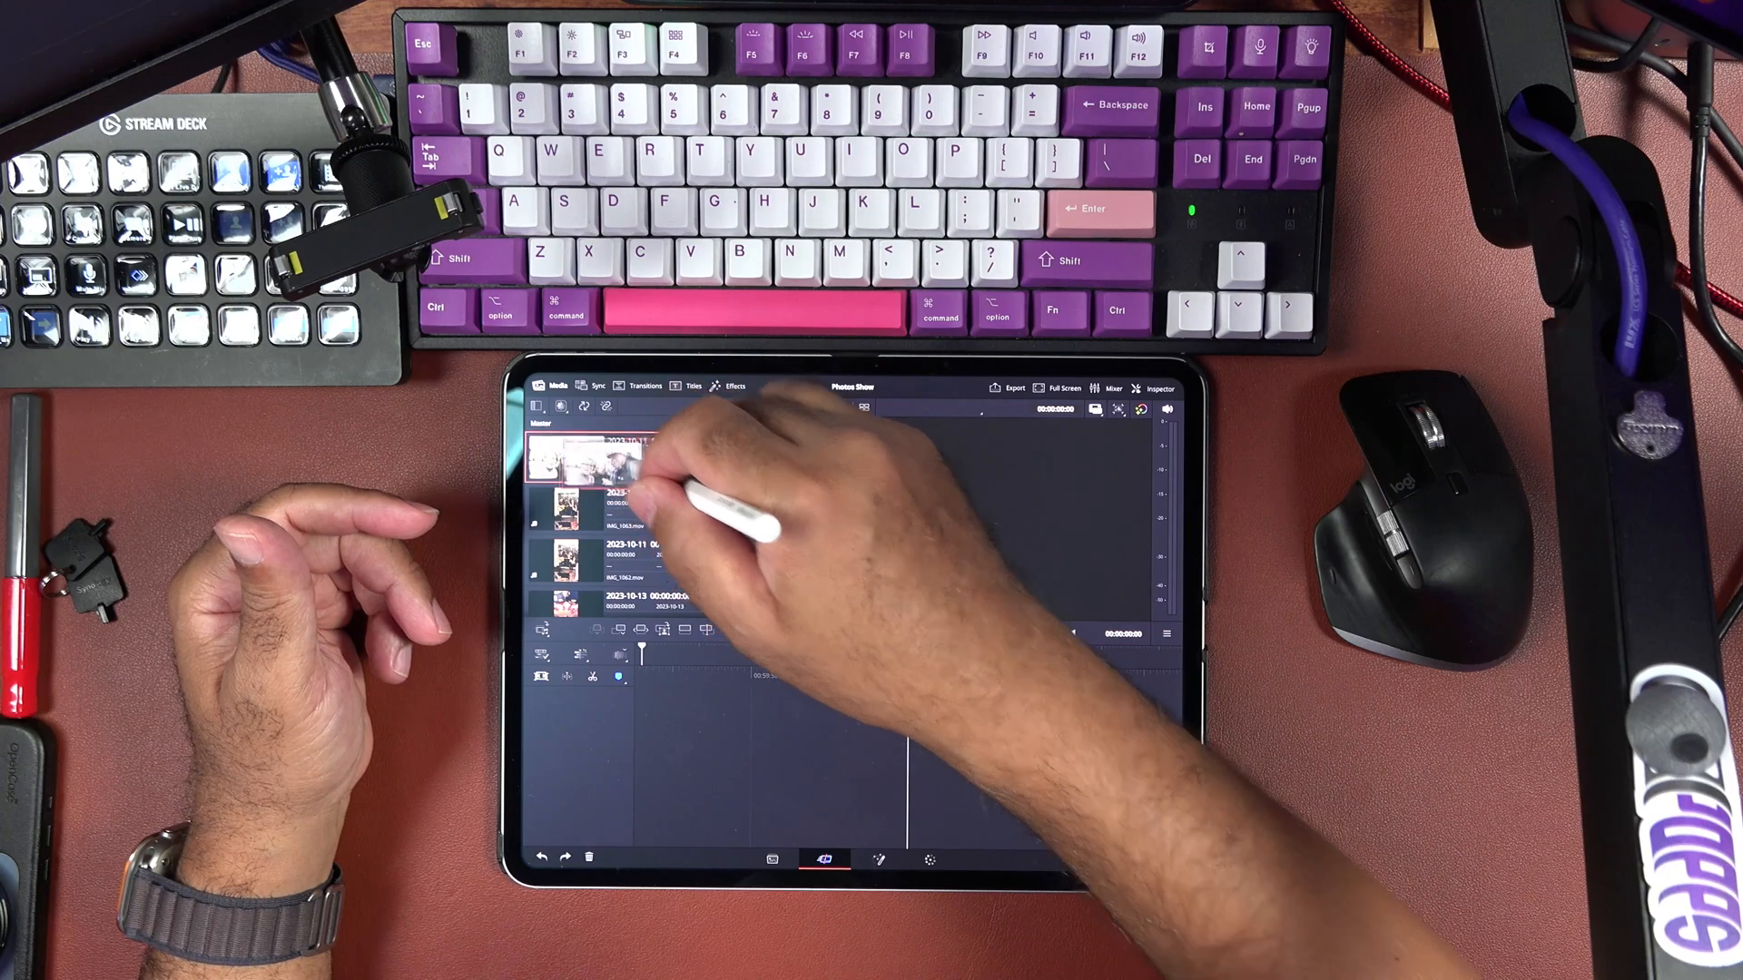
{"action": "mouse_move", "coordinate": [593, 463]}
{"action": "left_mouse_down"}
{"action": "mouse_move", "coordinate": [943, 729]}
{"action": "mouse_move", "coordinate": [937, 817]}
{"action": "left_mouse_up"}
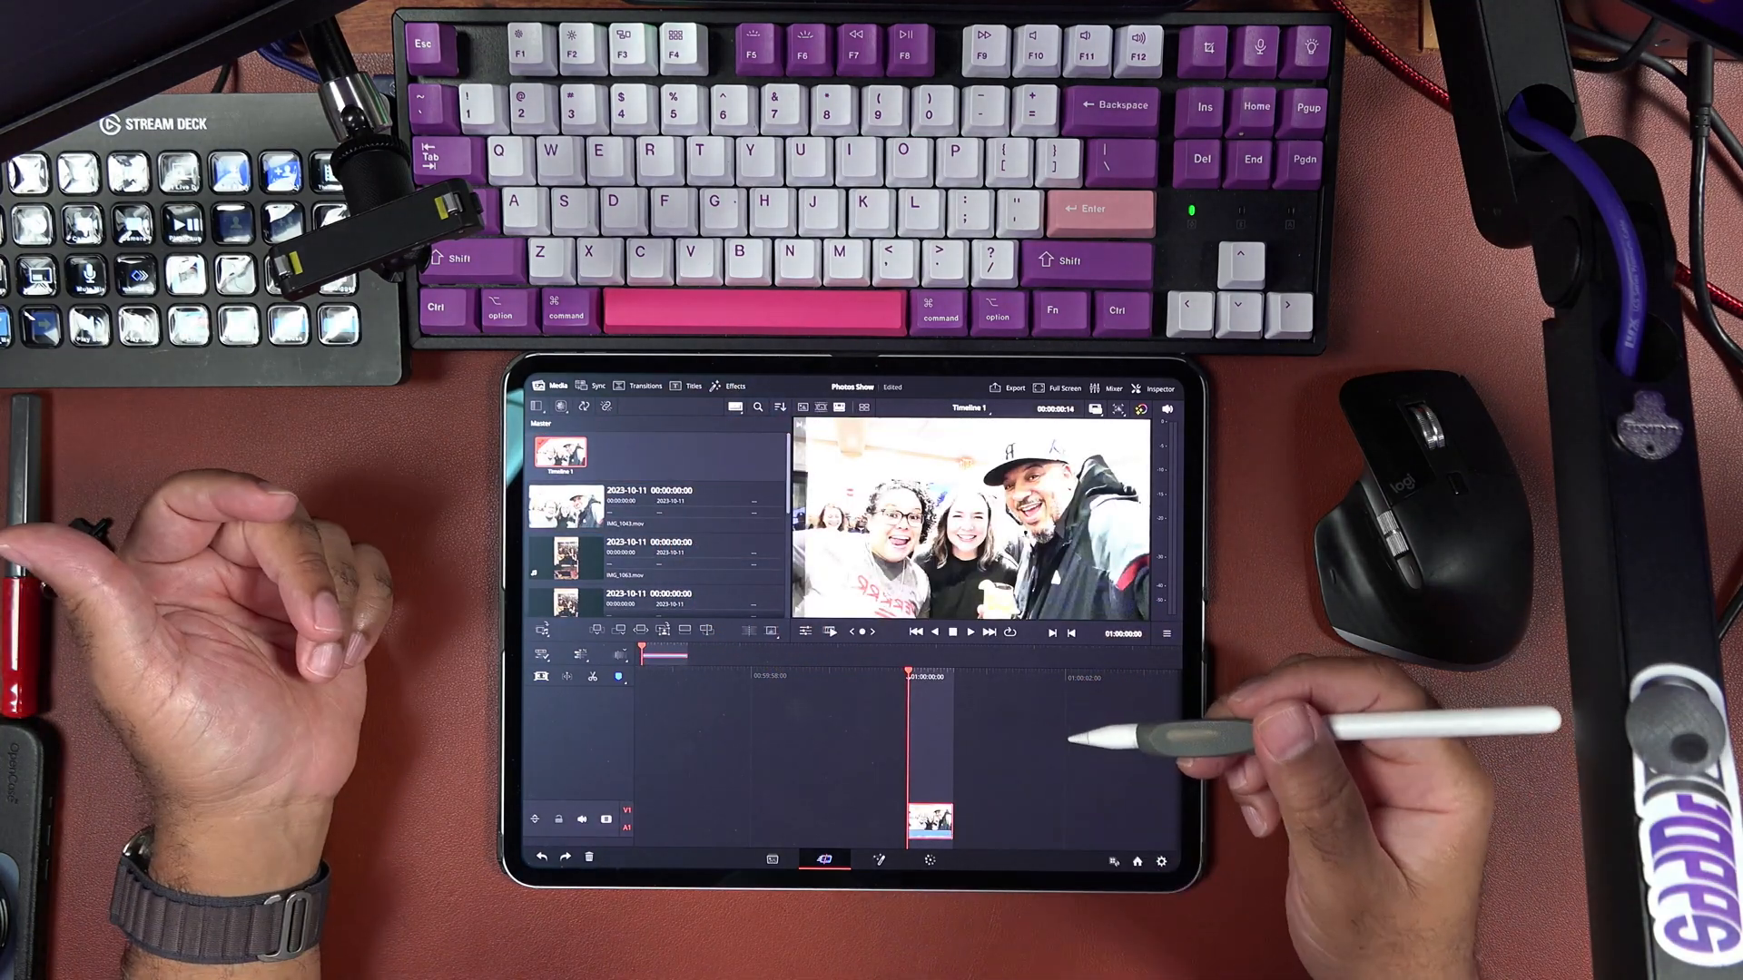
Show the clip's Inspector, scrub it, and set a Speed Change direction
{"action": "left_click", "coordinate": [1157, 389]}
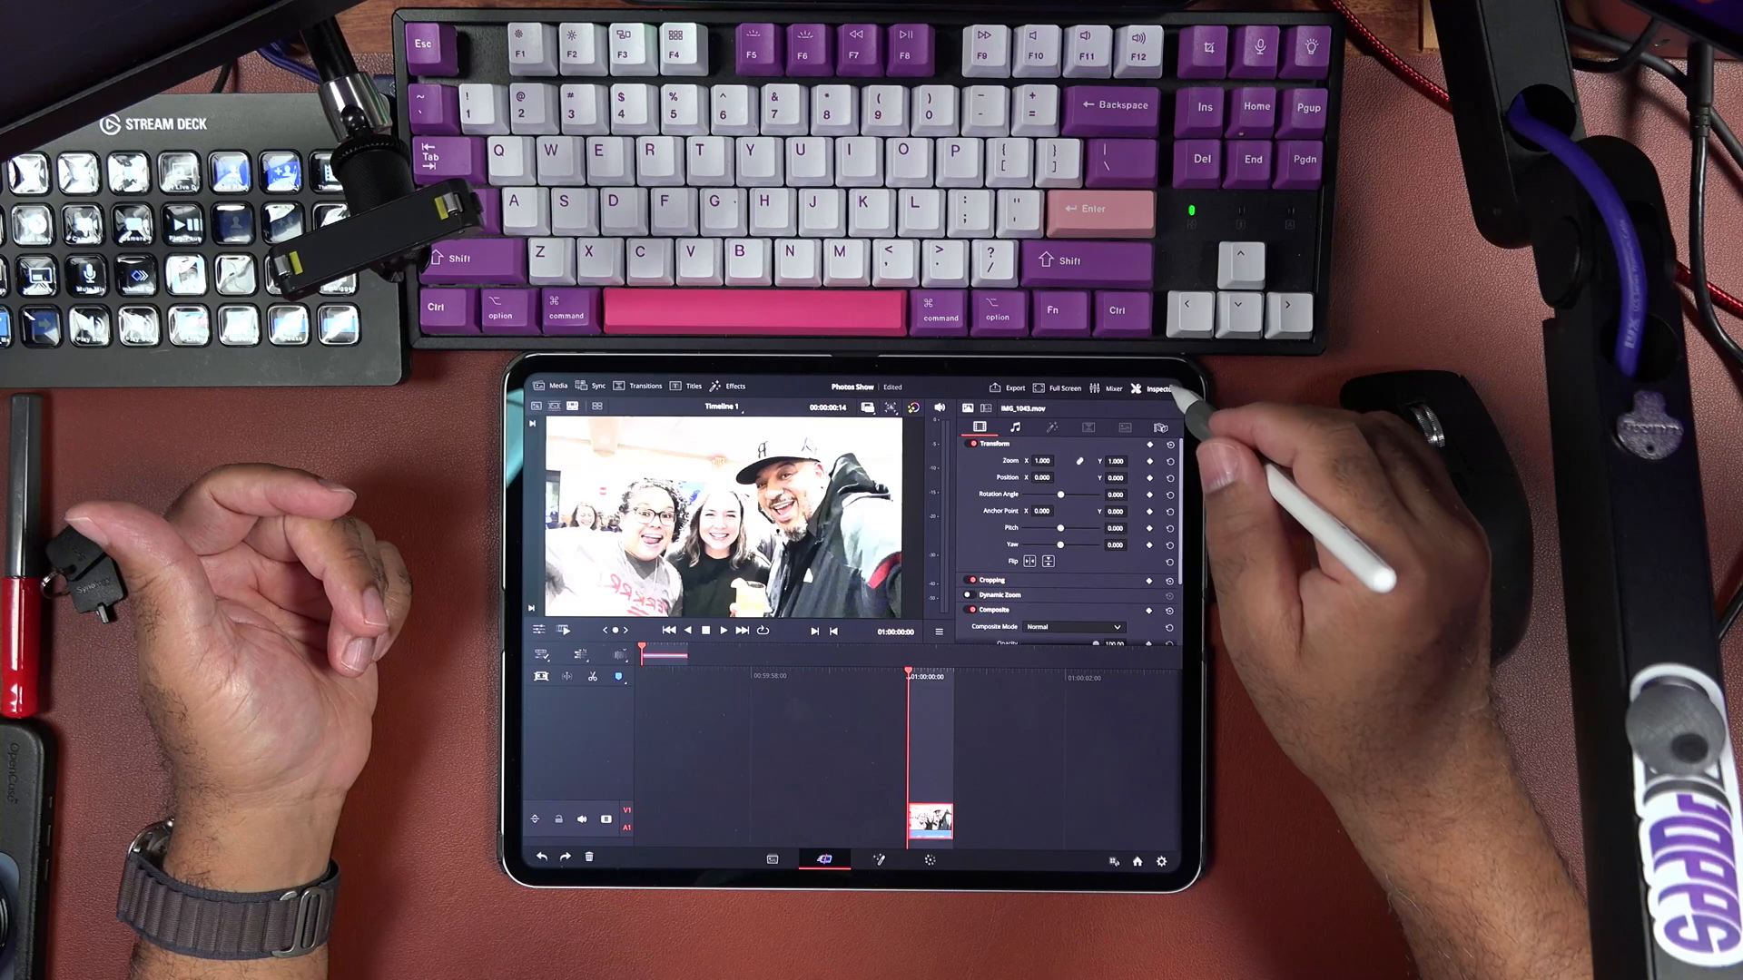
{"action": "scroll", "coordinate": [1070, 545], "scroll_direction": "down", "scroll_amount": 3}
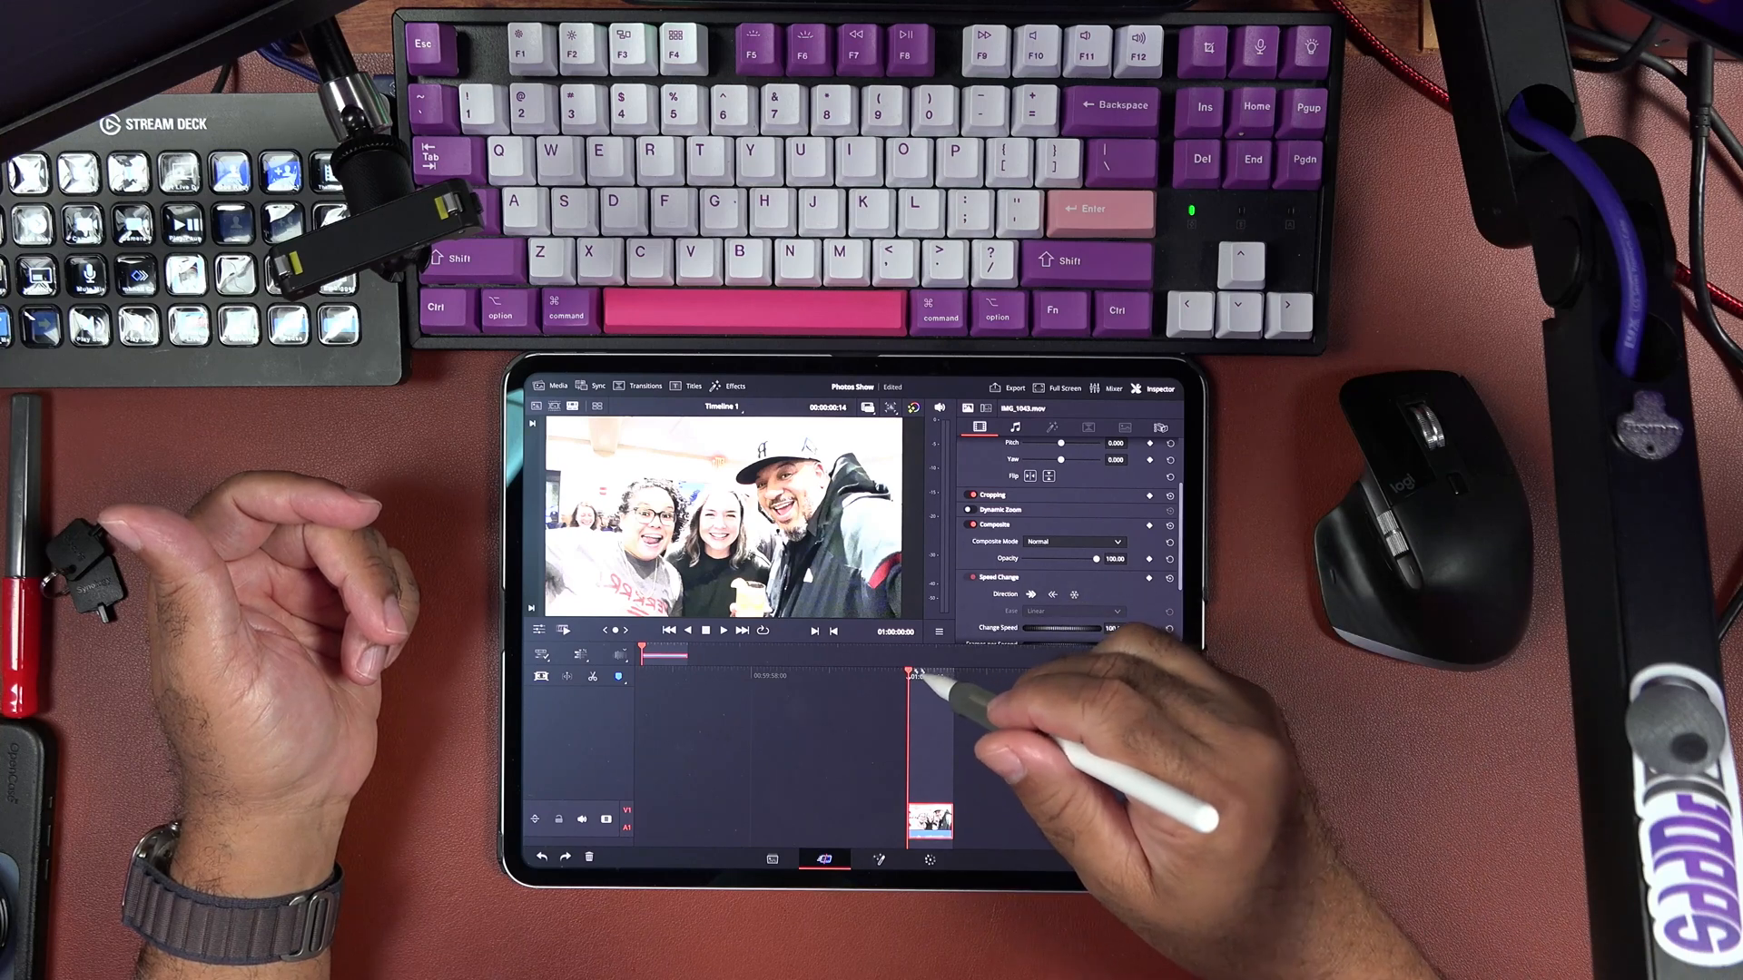
{"action": "left_click_drag", "start_coordinate": [926, 678], "coordinate": [908, 677]}
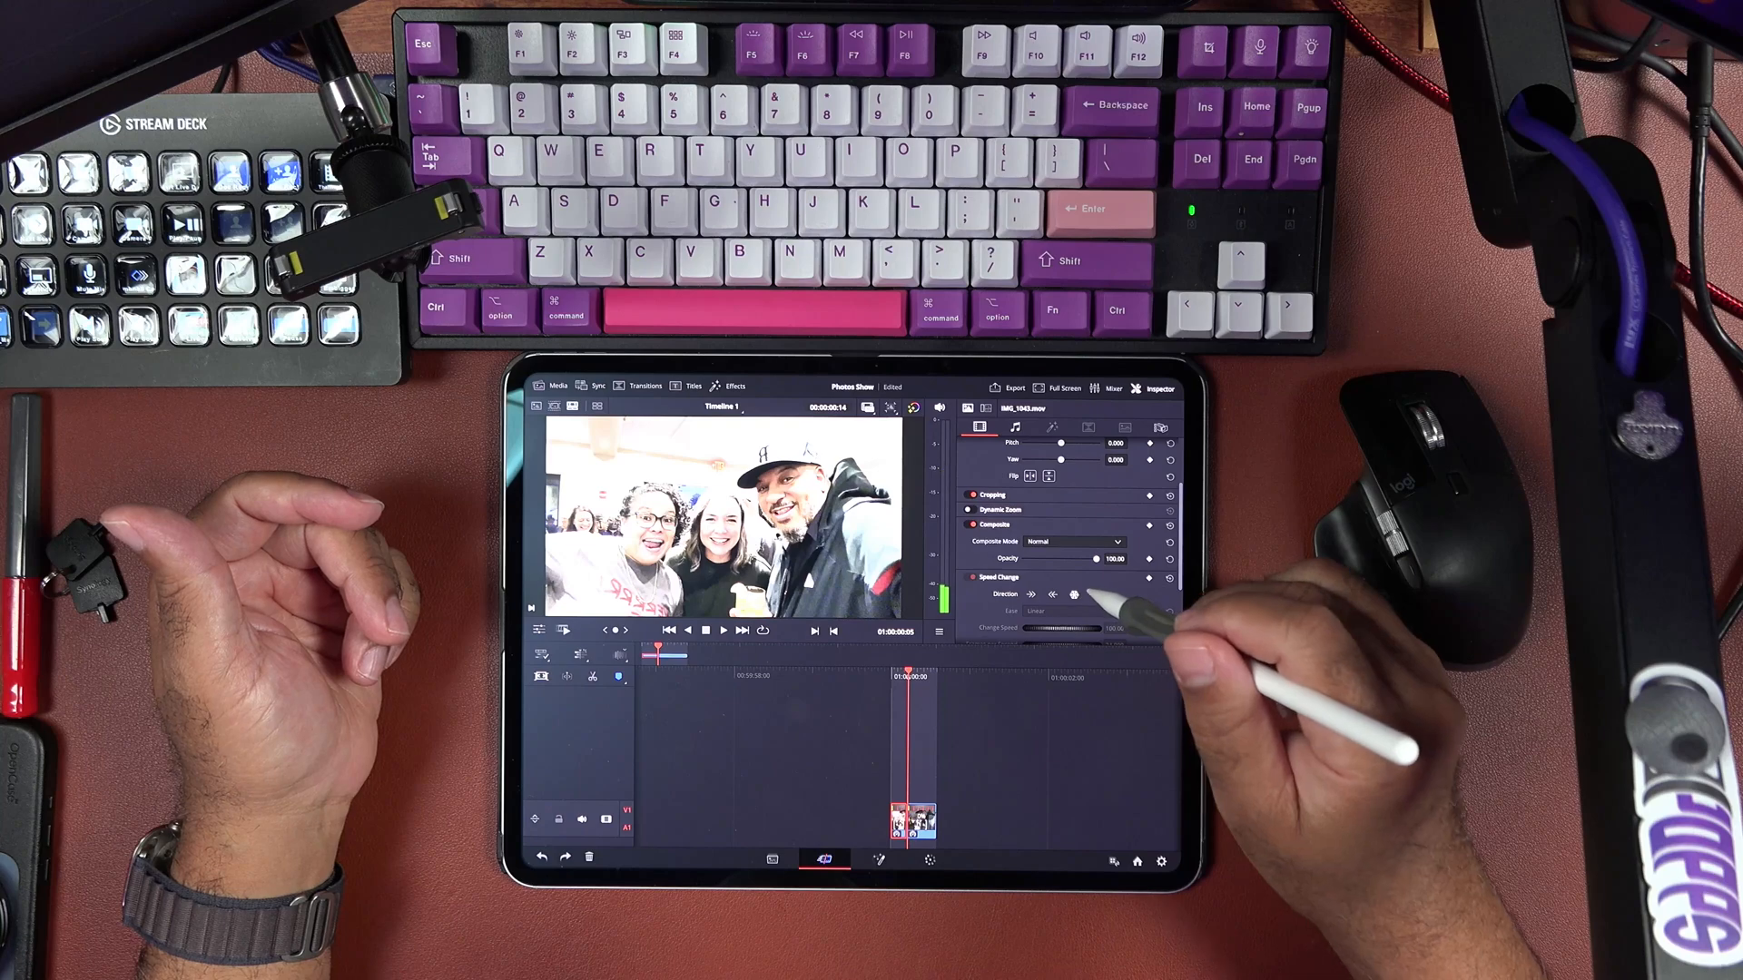
{"action": "left_click", "coordinate": [1077, 594]}
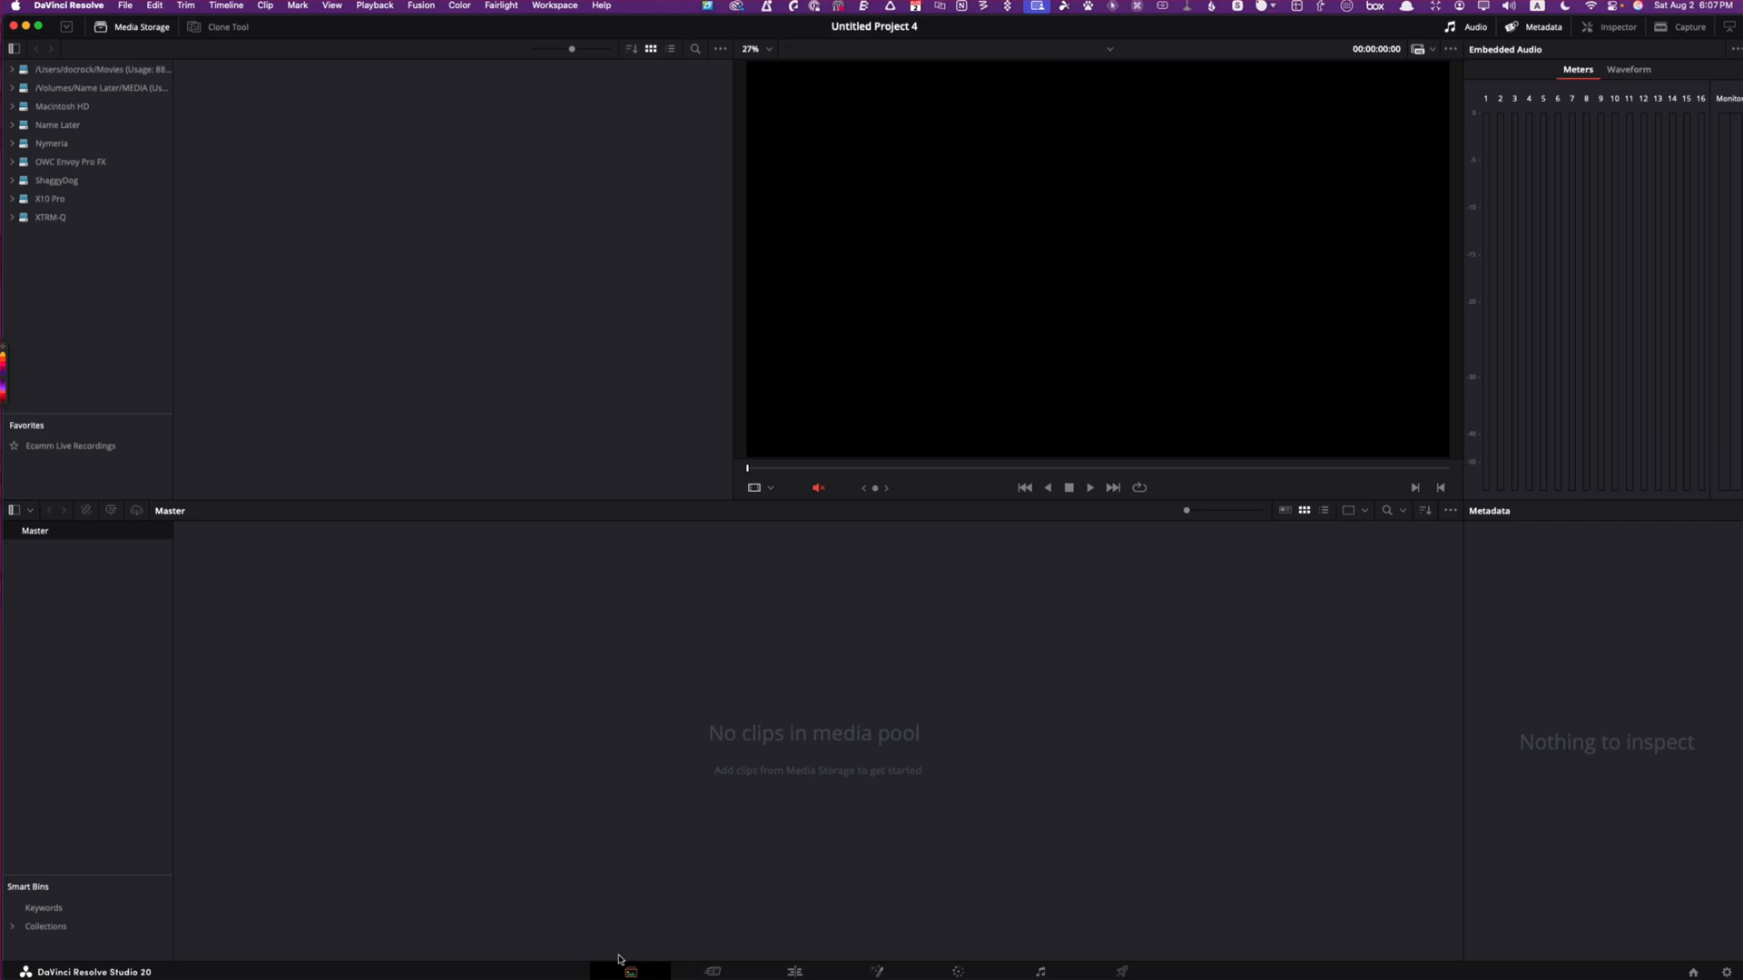
Switch to the Cut page to prepare a Photo App bin for media
{"action": "left_click", "coordinate": [716, 971]}
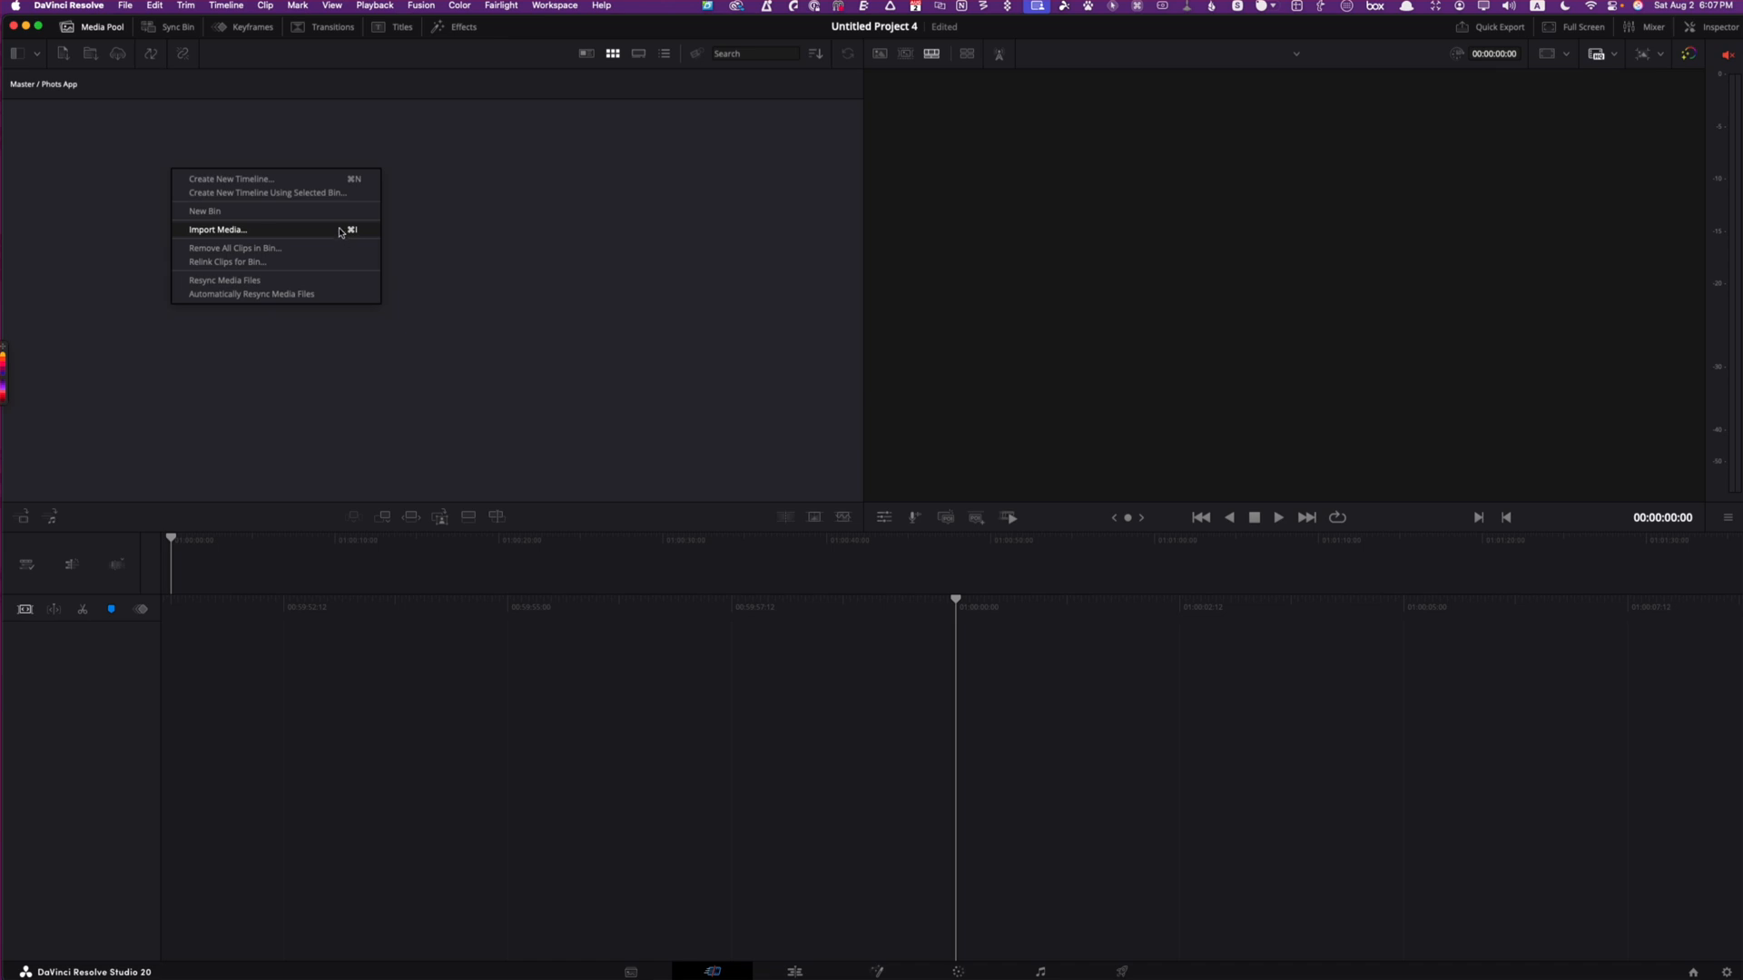
Bring up Import Media and check the folder location path before heading to Photos
{"action": "left_click", "coordinate": [335, 234]}
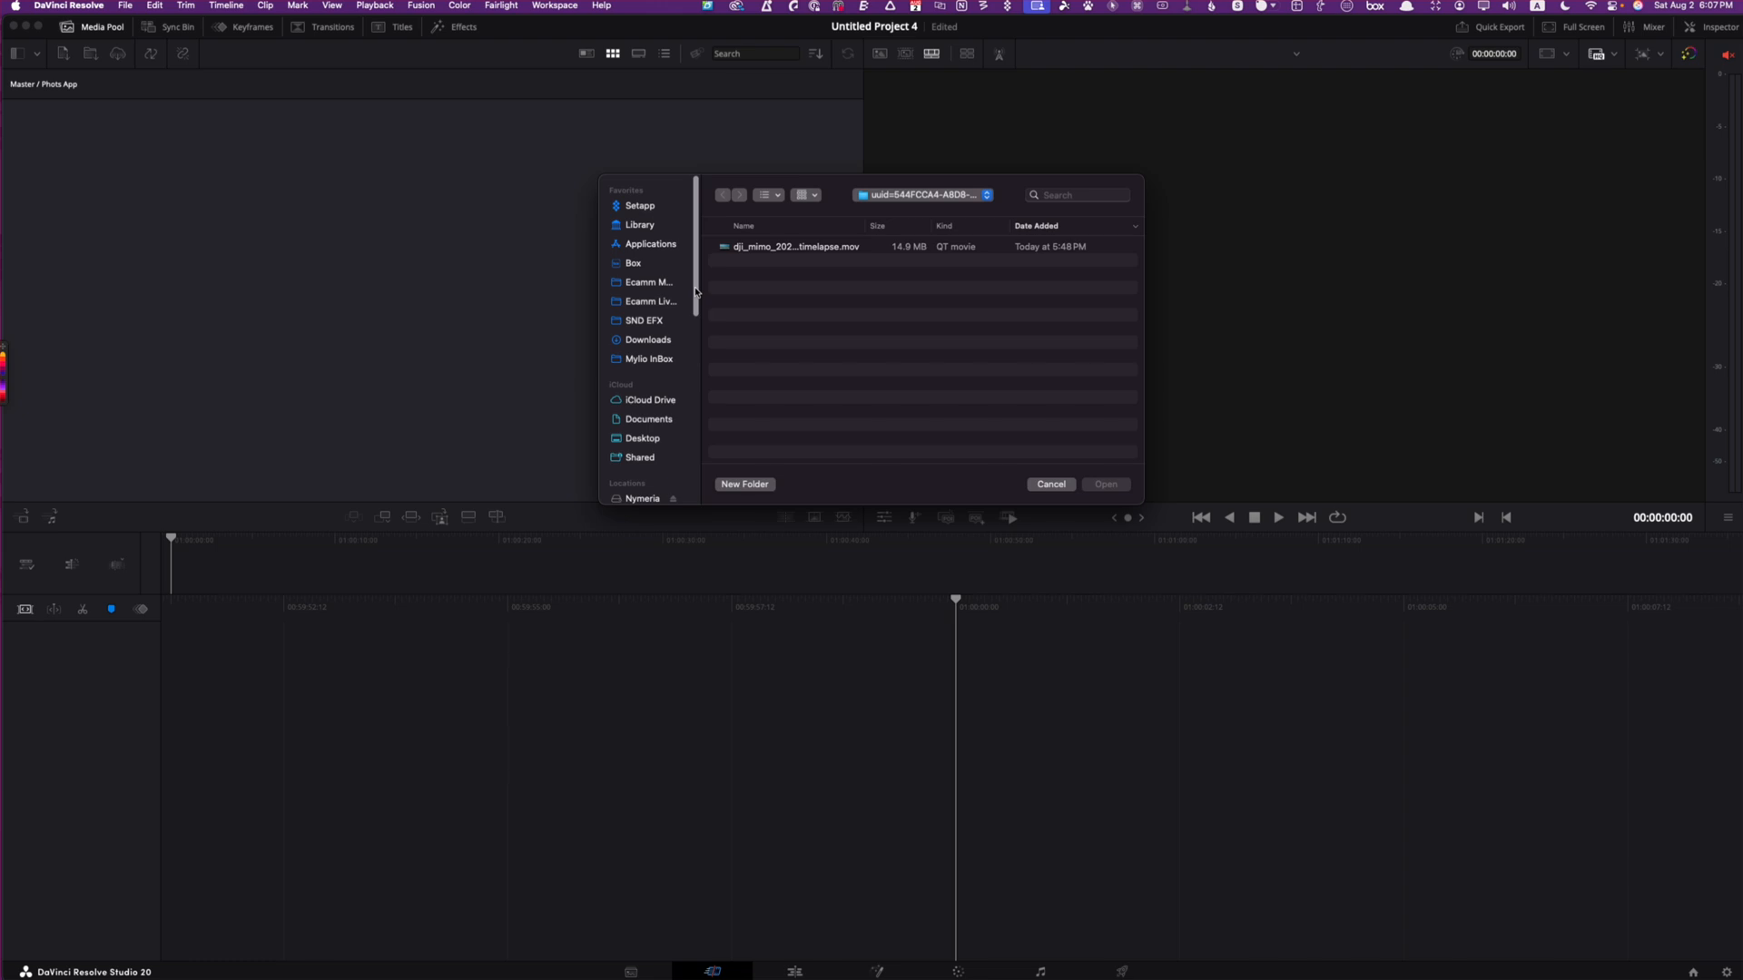
{"action": "left_click", "coordinate": [911, 196]}
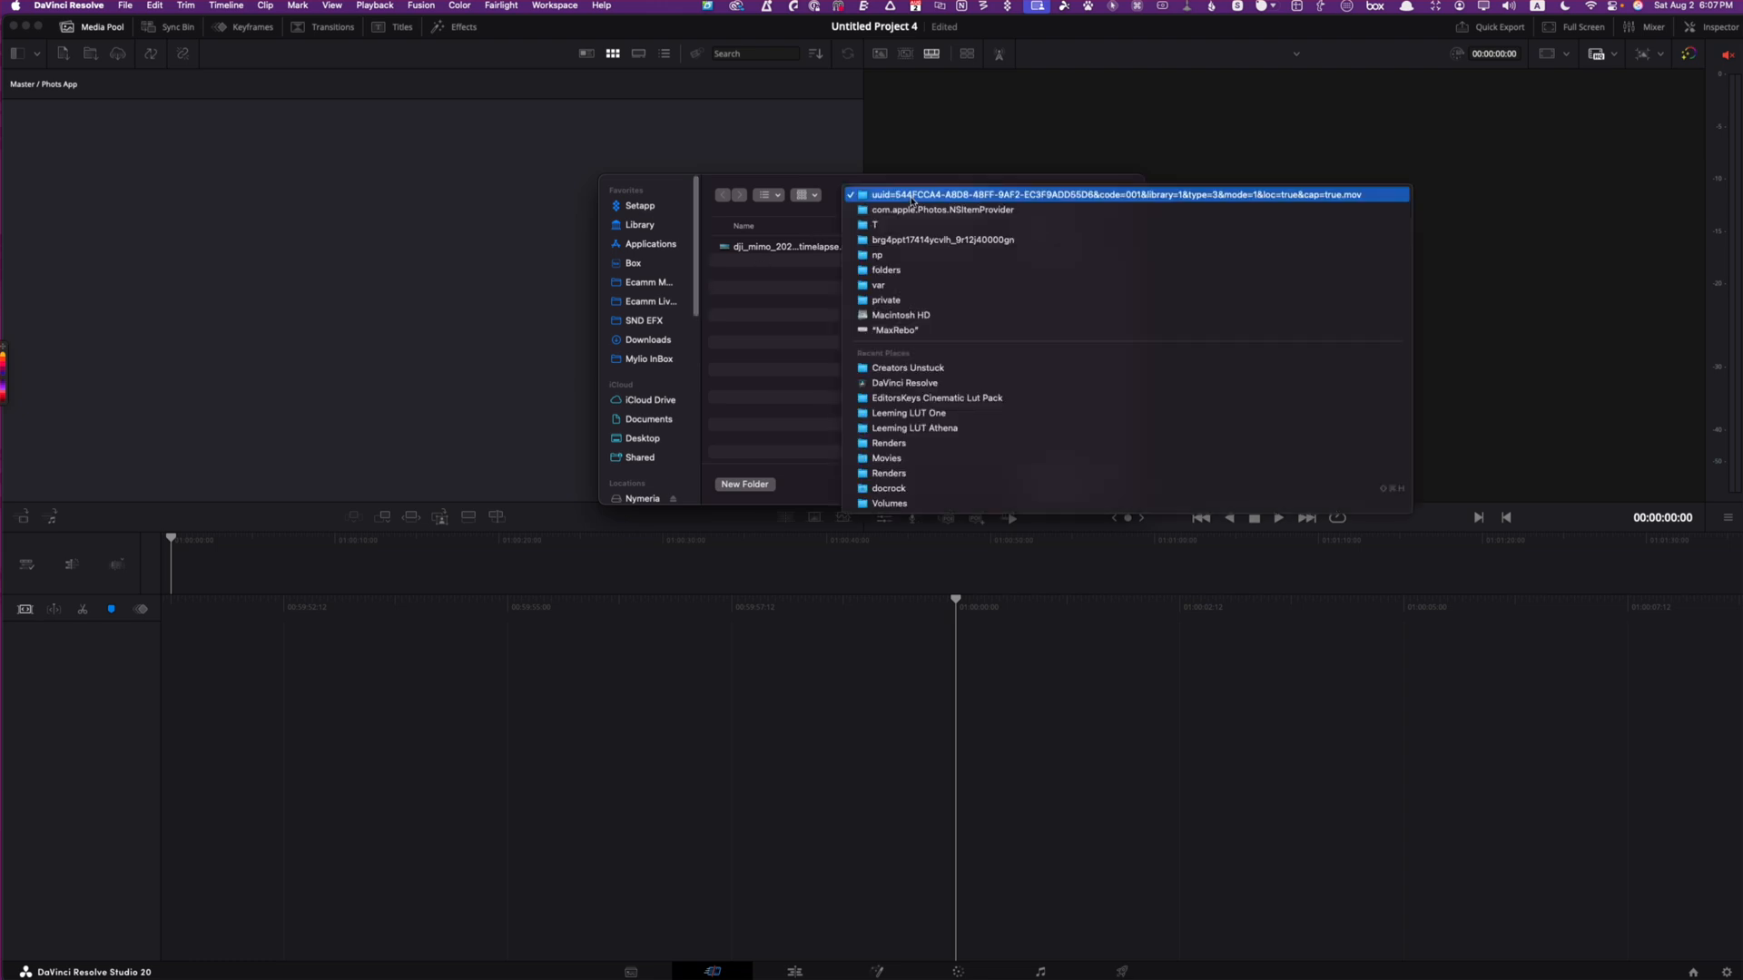
{"action": "left_click", "coordinate": [808, 227]}
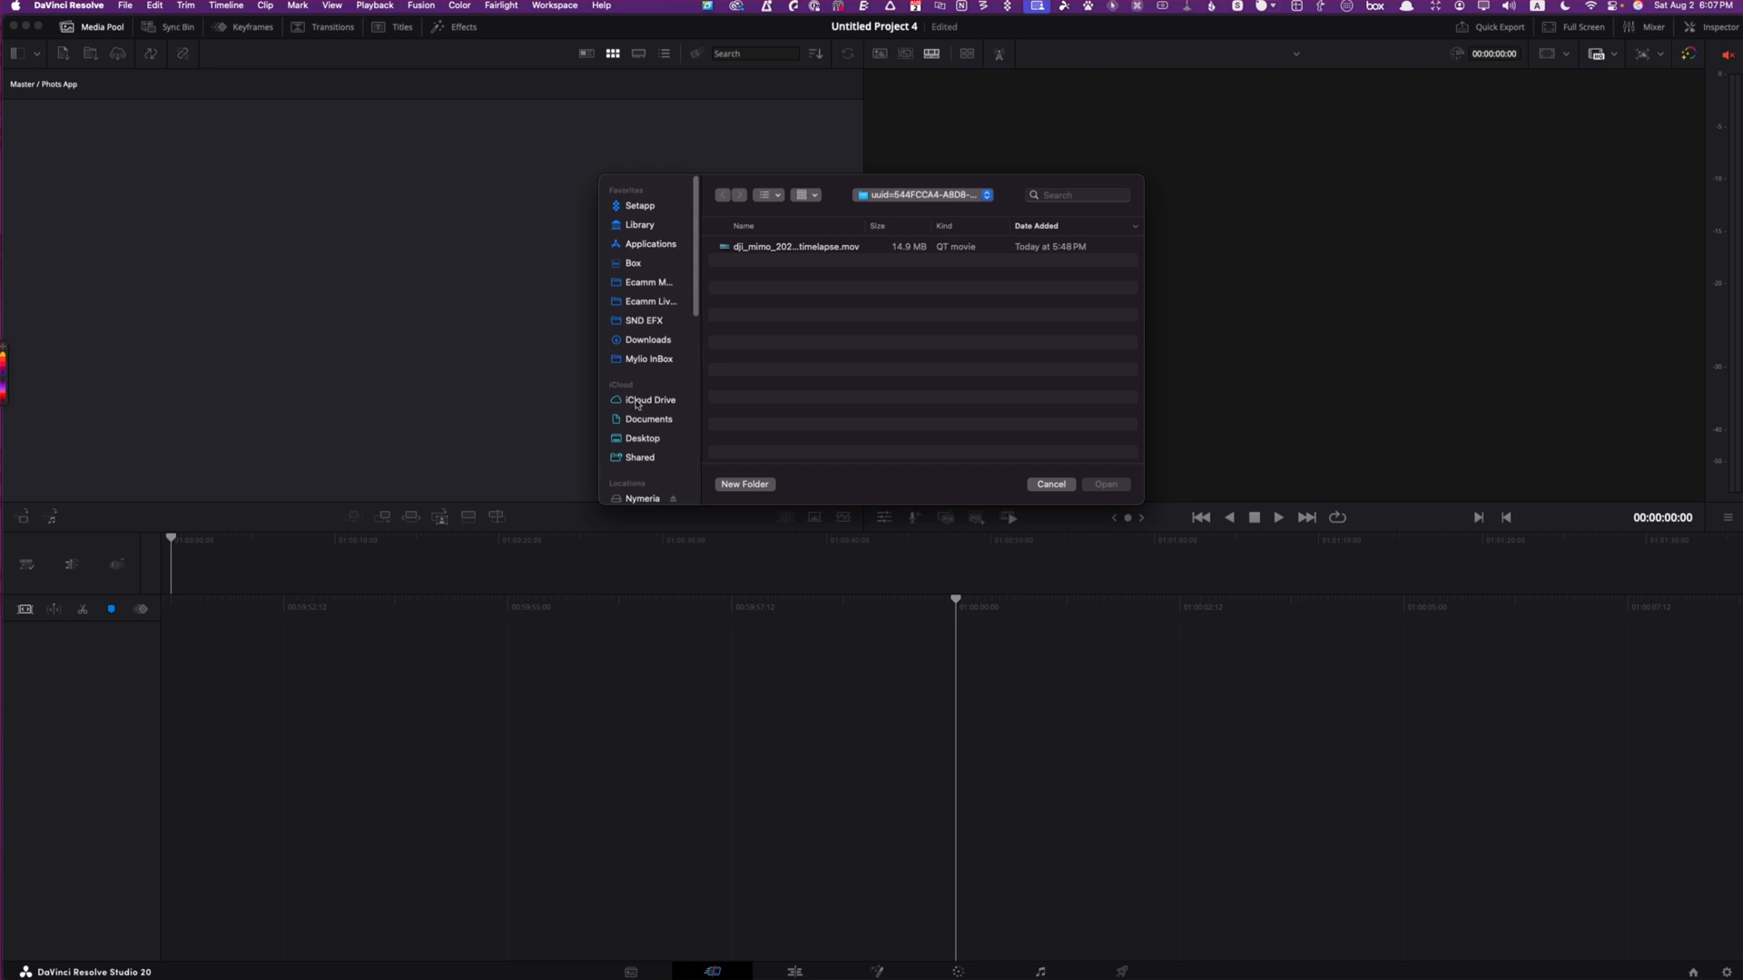
{"action": "scroll", "coordinate": [656, 438], "scroll_direction": "down", "scroll_amount": 5}
{"action": "scroll", "coordinate": [661, 439], "scroll_direction": "down", "scroll_amount": 5}
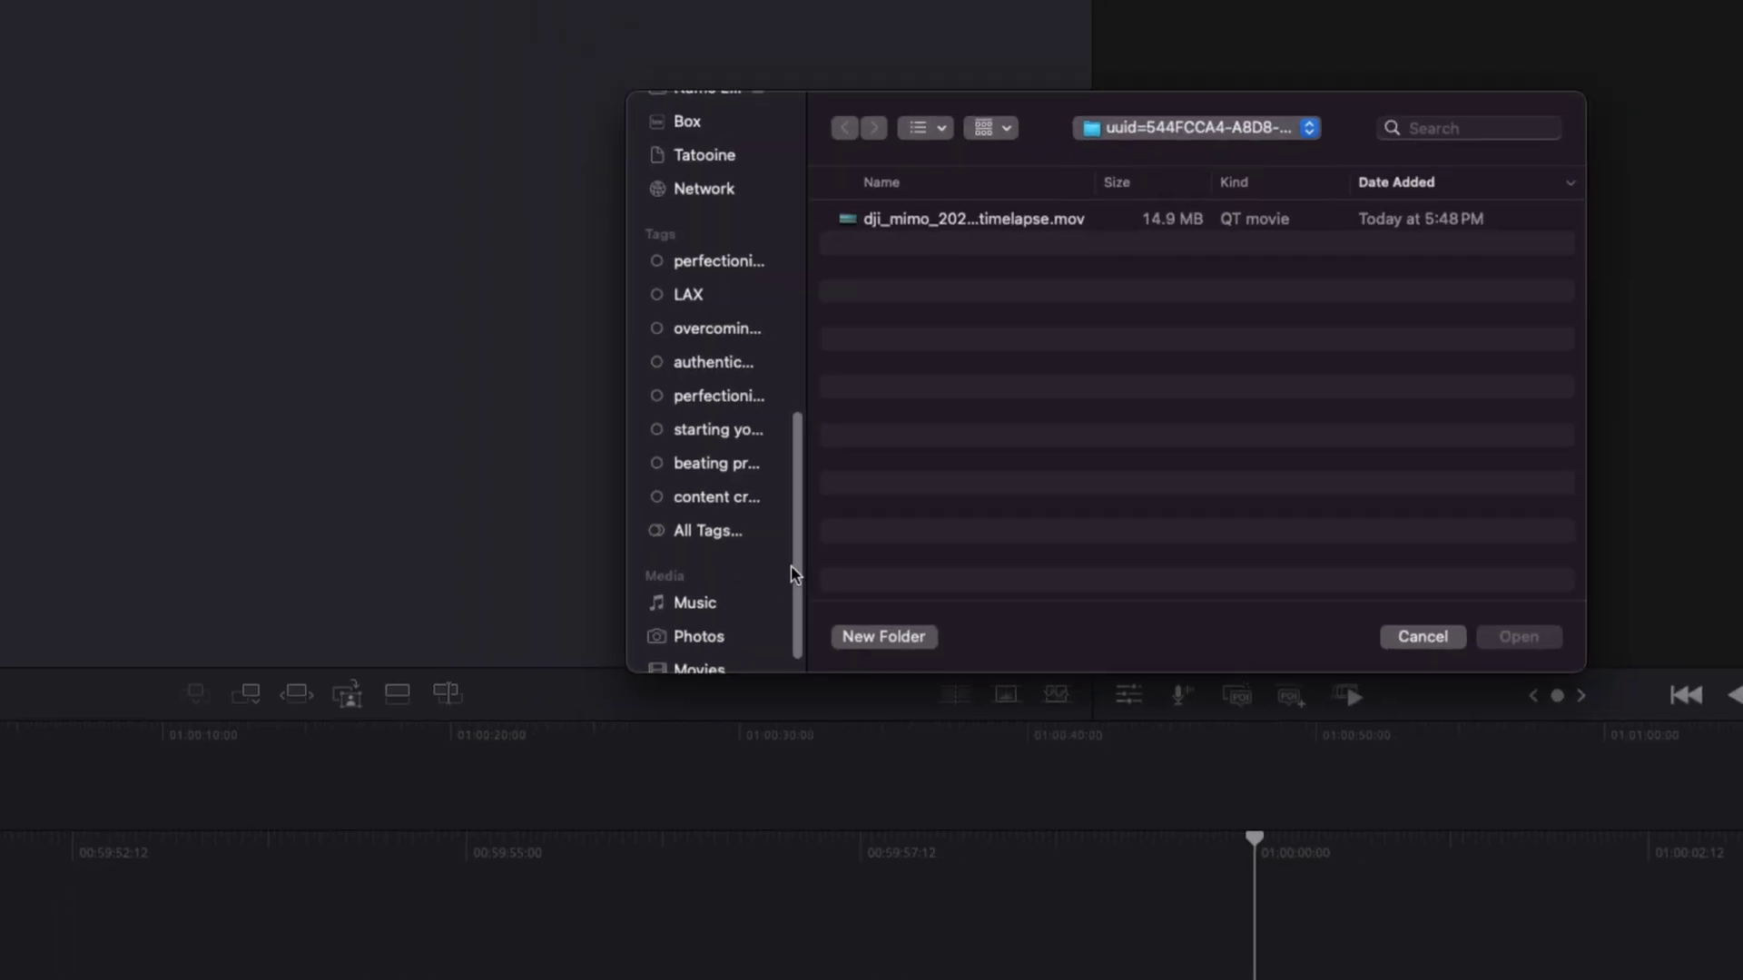
{"action": "scroll", "coordinate": [792, 573], "scroll_direction": "down", "scroll_amount": 2}
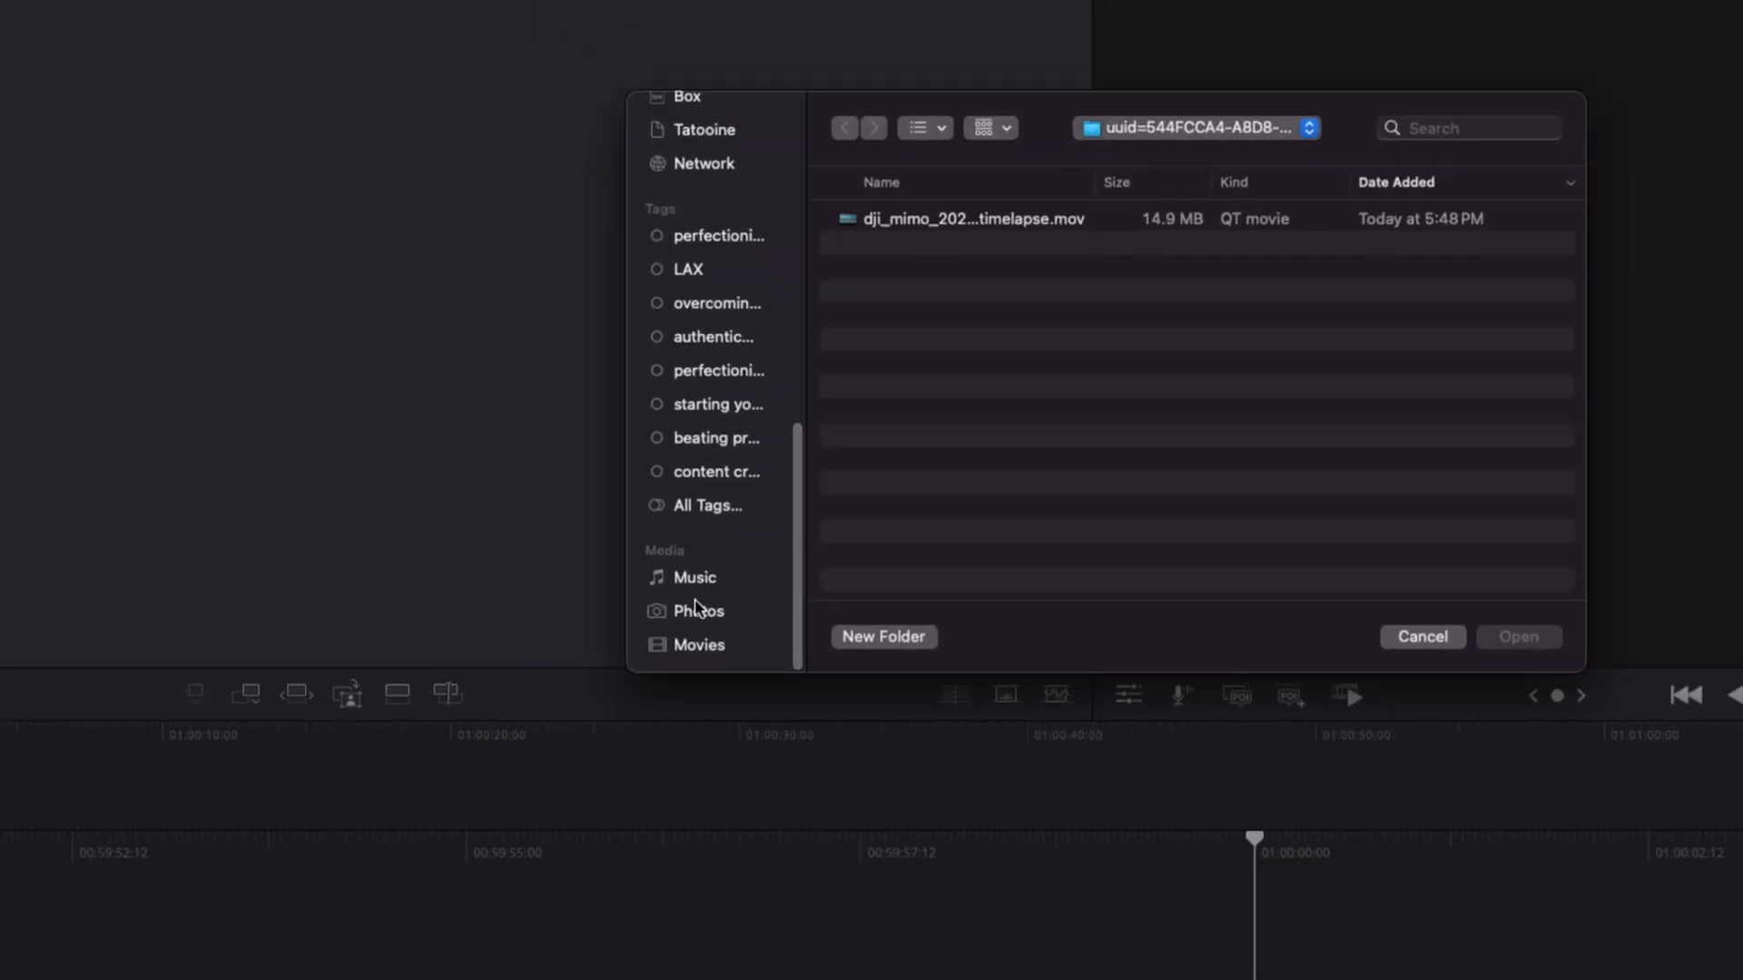
Browse the Photos library and Cmd-select the 0:08, 0:10, 4:36 and 0:28 videos for import
{"action": "left_click", "coordinate": [699, 614]}
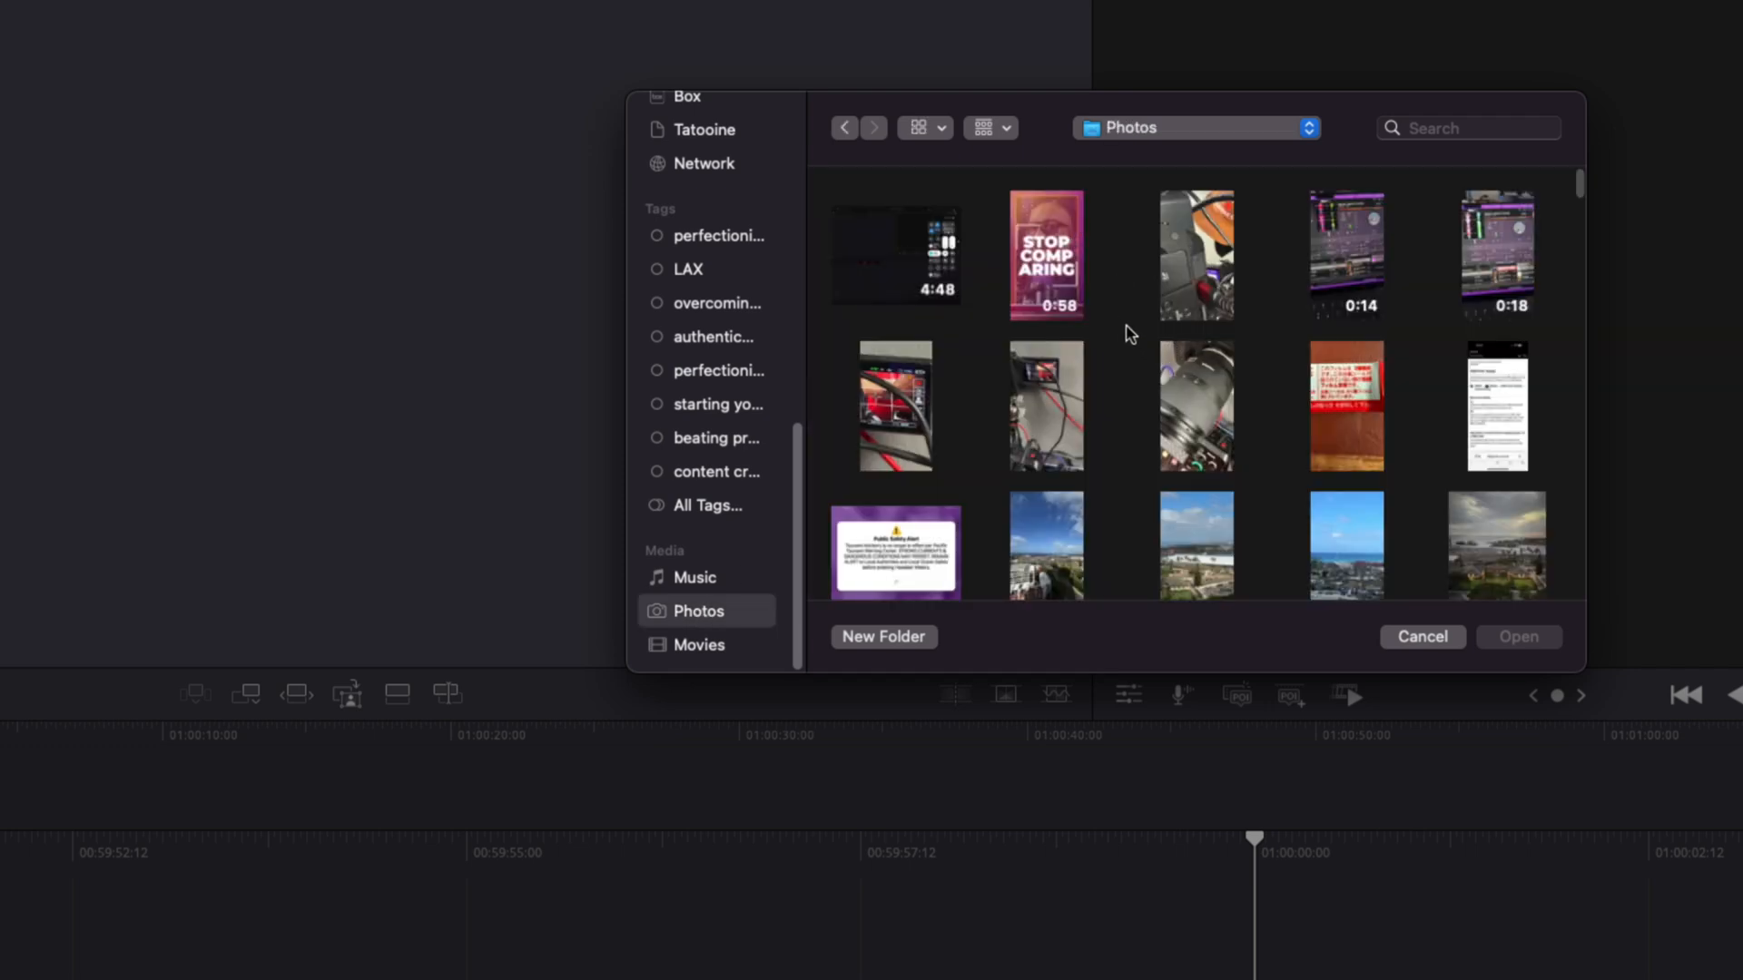
{"action": "scroll", "coordinate": [1127, 333], "scroll_direction": "down", "scroll_amount": 1}
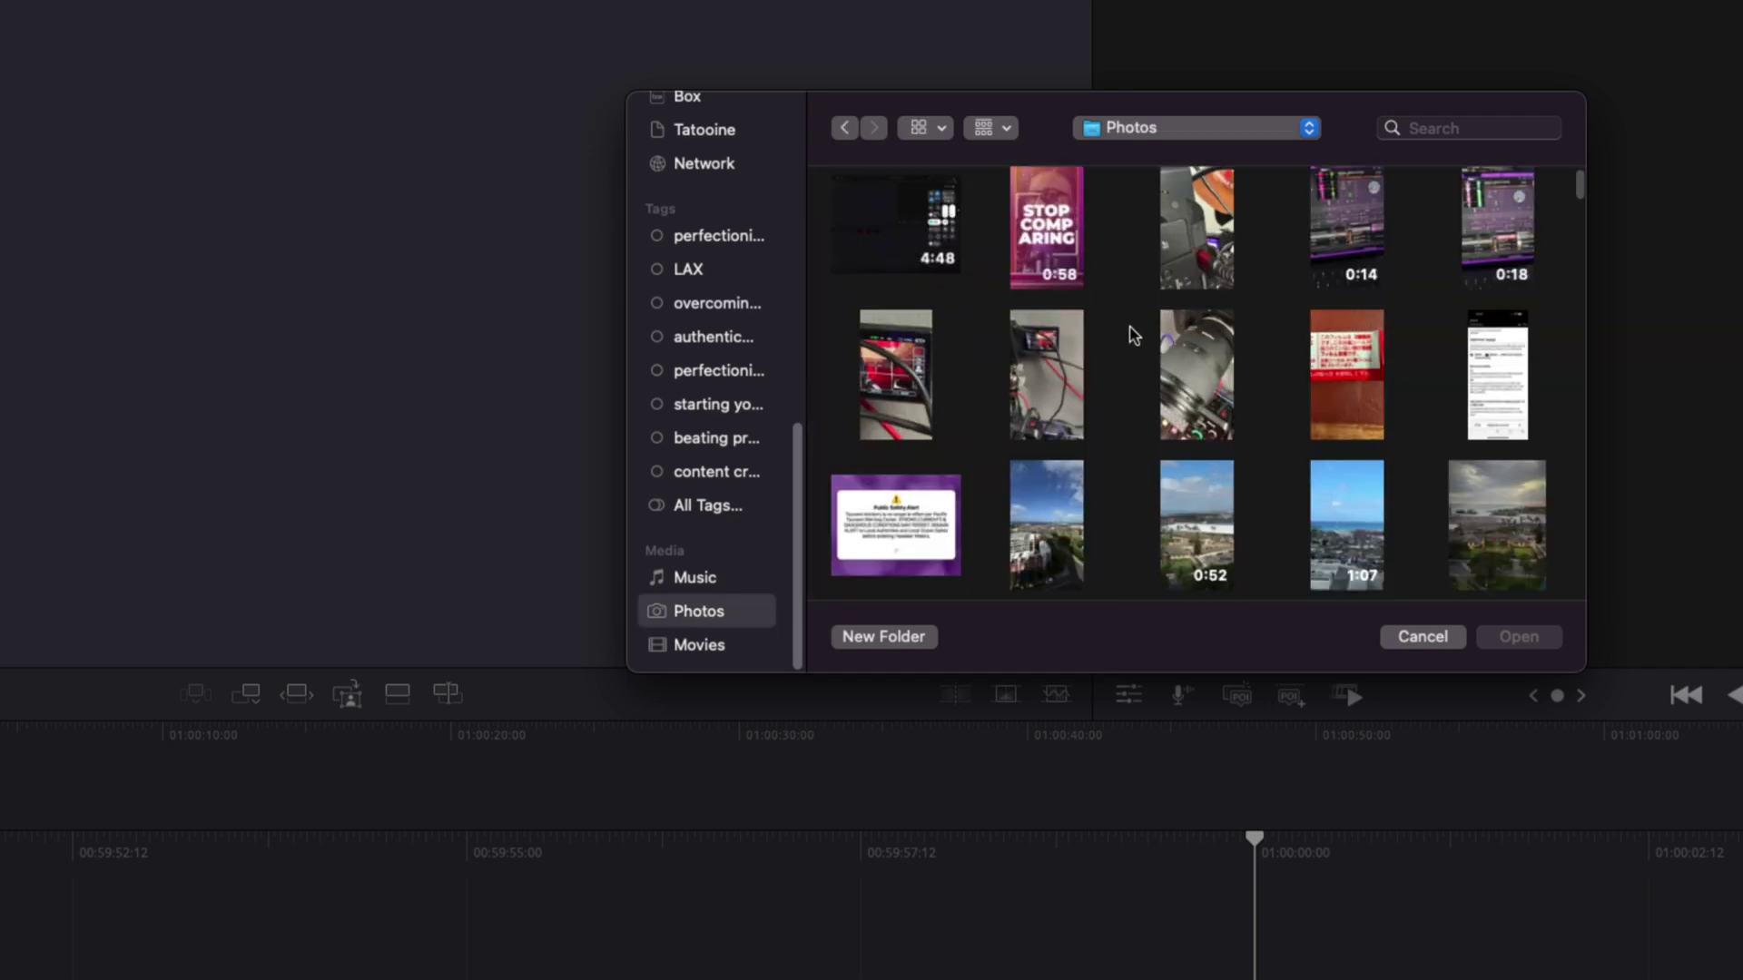
{"action": "left_click", "coordinate": [1137, 129]}
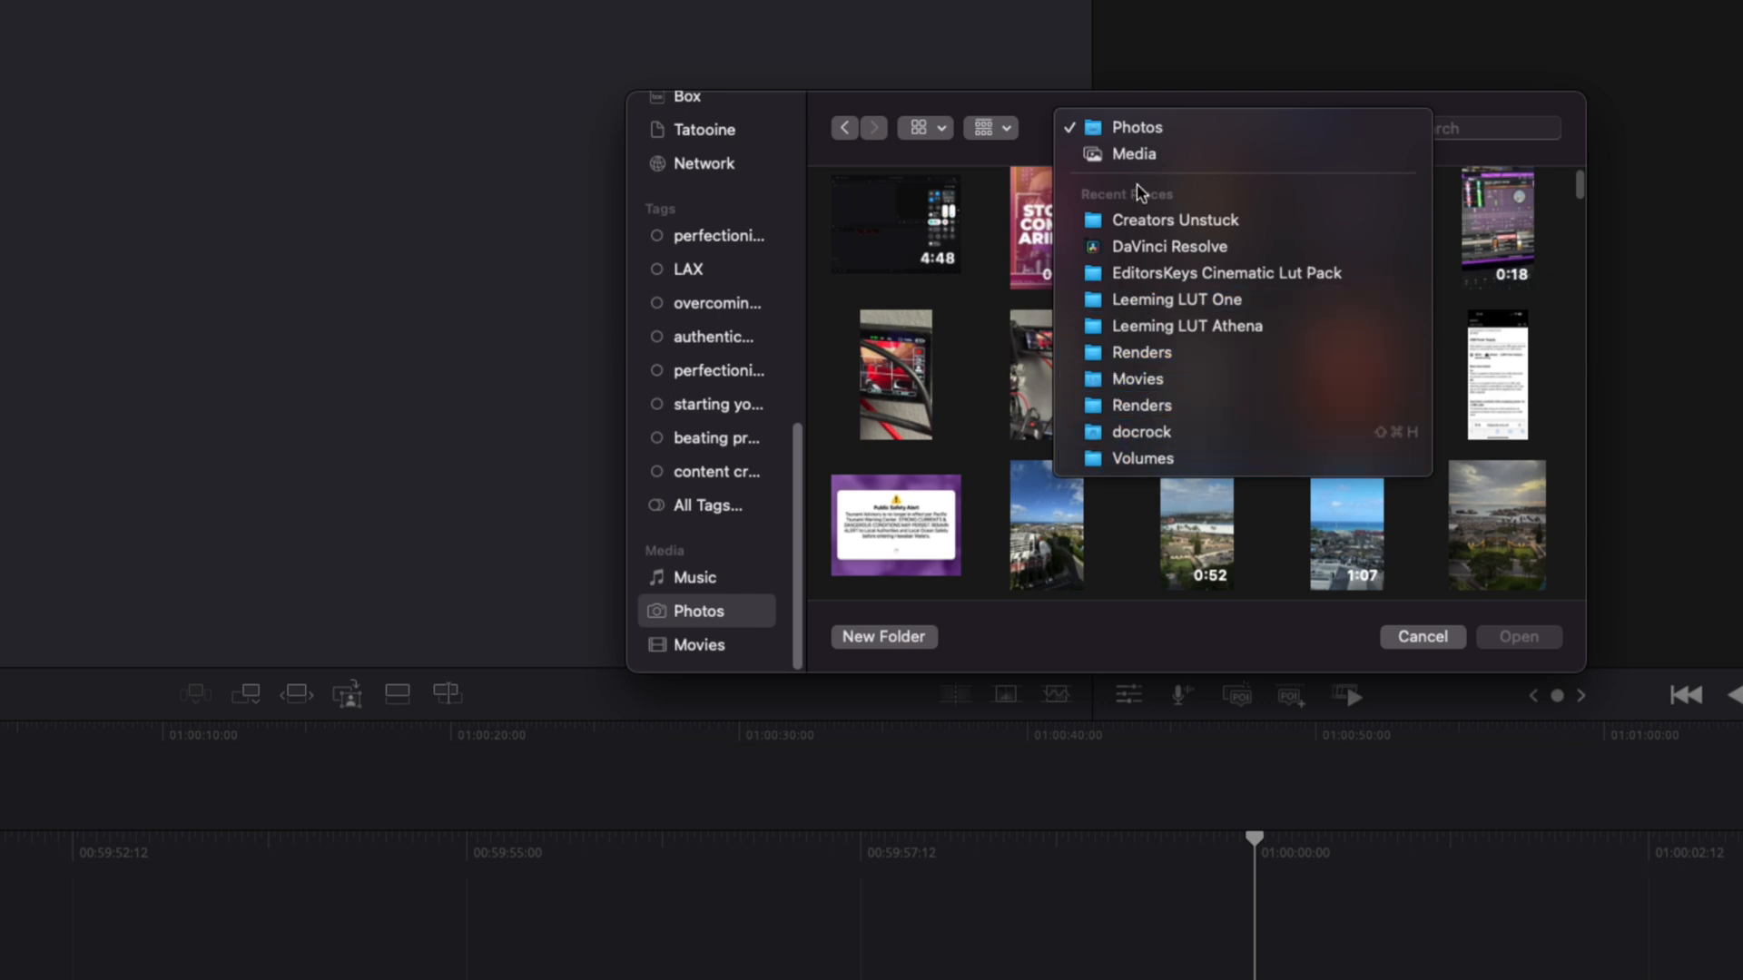
{"action": "left_click", "coordinate": [959, 290]}
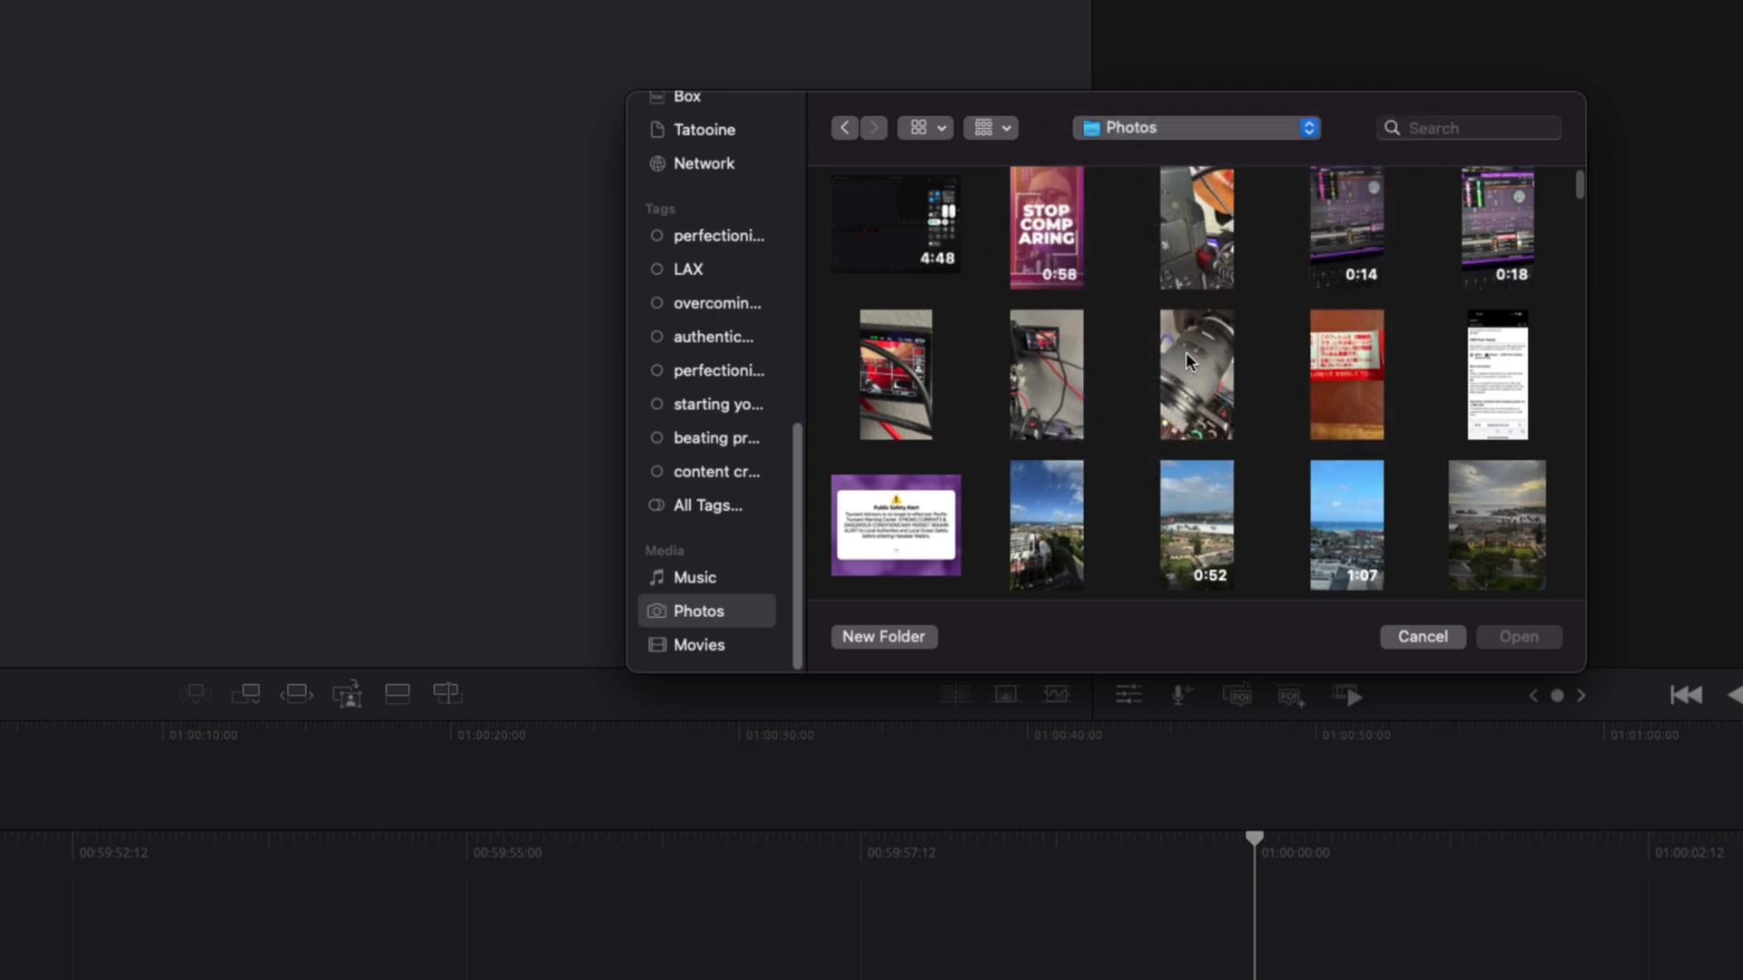
{"action": "scroll", "coordinate": [1186, 355], "scroll_direction": "down", "scroll_amount": 5}
{"action": "scroll", "coordinate": [1187, 354], "scroll_direction": "down", "scroll_amount": 5}
{"action": "scroll", "coordinate": [1186, 354], "scroll_direction": "down", "scroll_amount": 5}
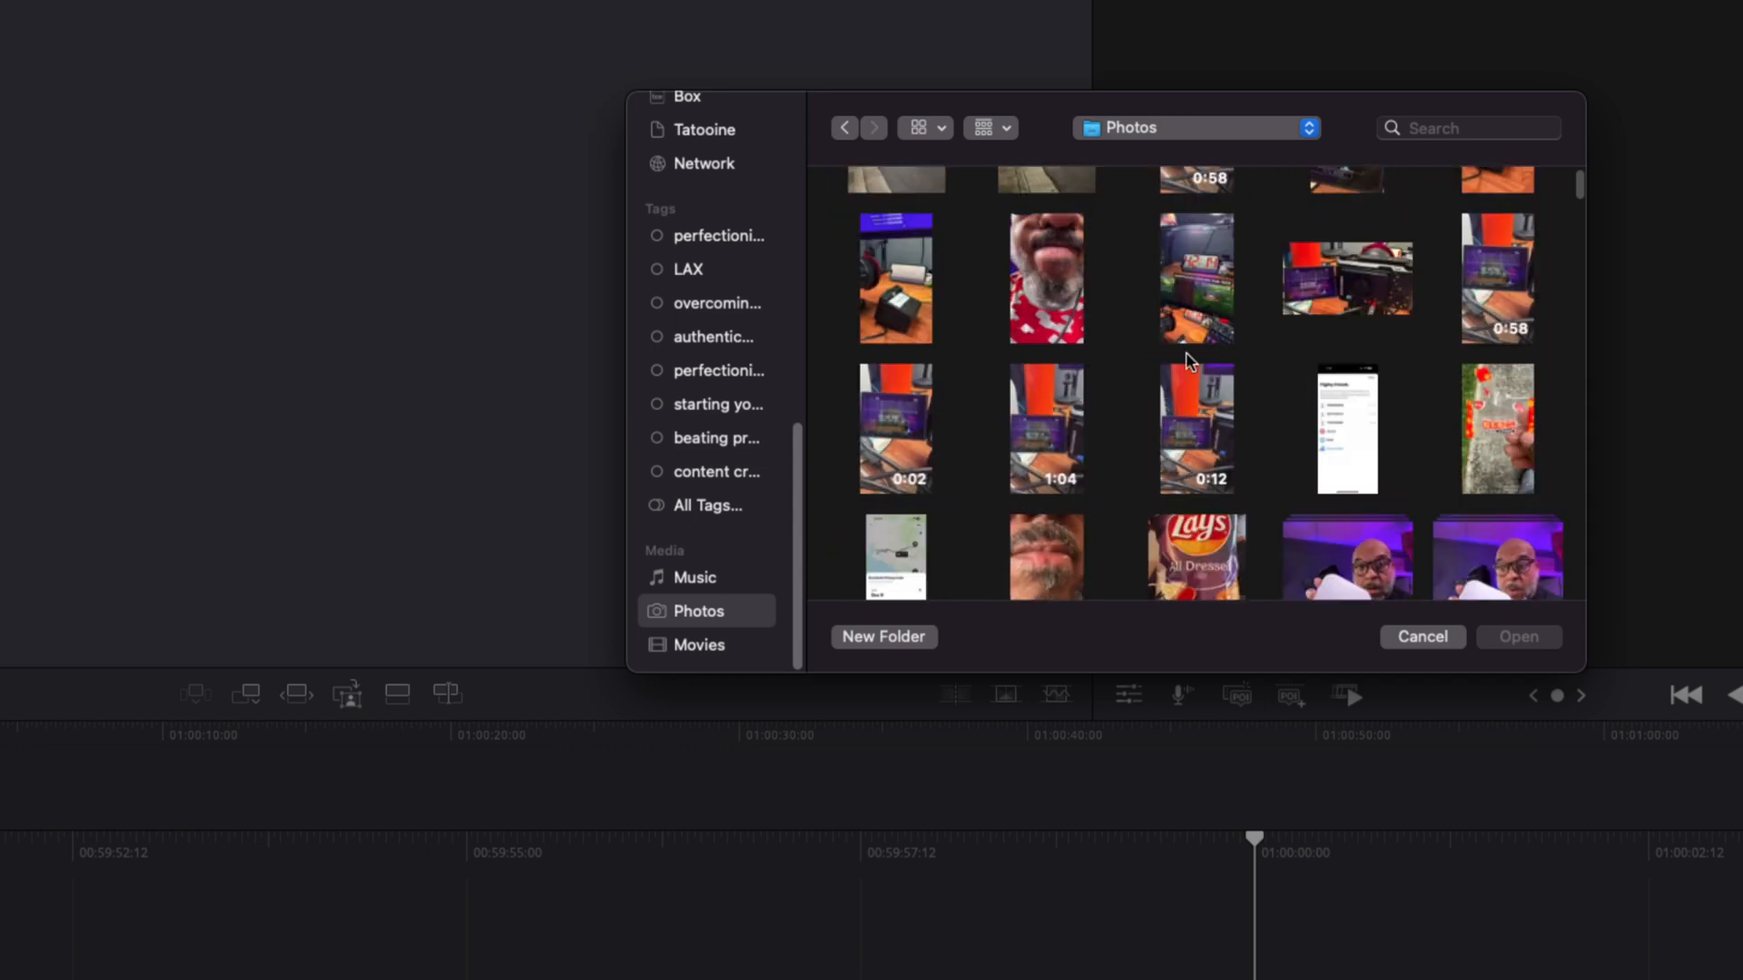
{"action": "scroll", "coordinate": [1187, 360], "scroll_direction": "down", "scroll_amount": 5}
{"action": "scroll", "coordinate": [1187, 360], "scroll_direction": "down", "scroll_amount": 5}
{"action": "scroll", "coordinate": [1185, 359], "scroll_direction": "down", "scroll_amount": 5}
{"action": "scroll", "coordinate": [1186, 360], "scroll_direction": "down", "scroll_amount": 5}
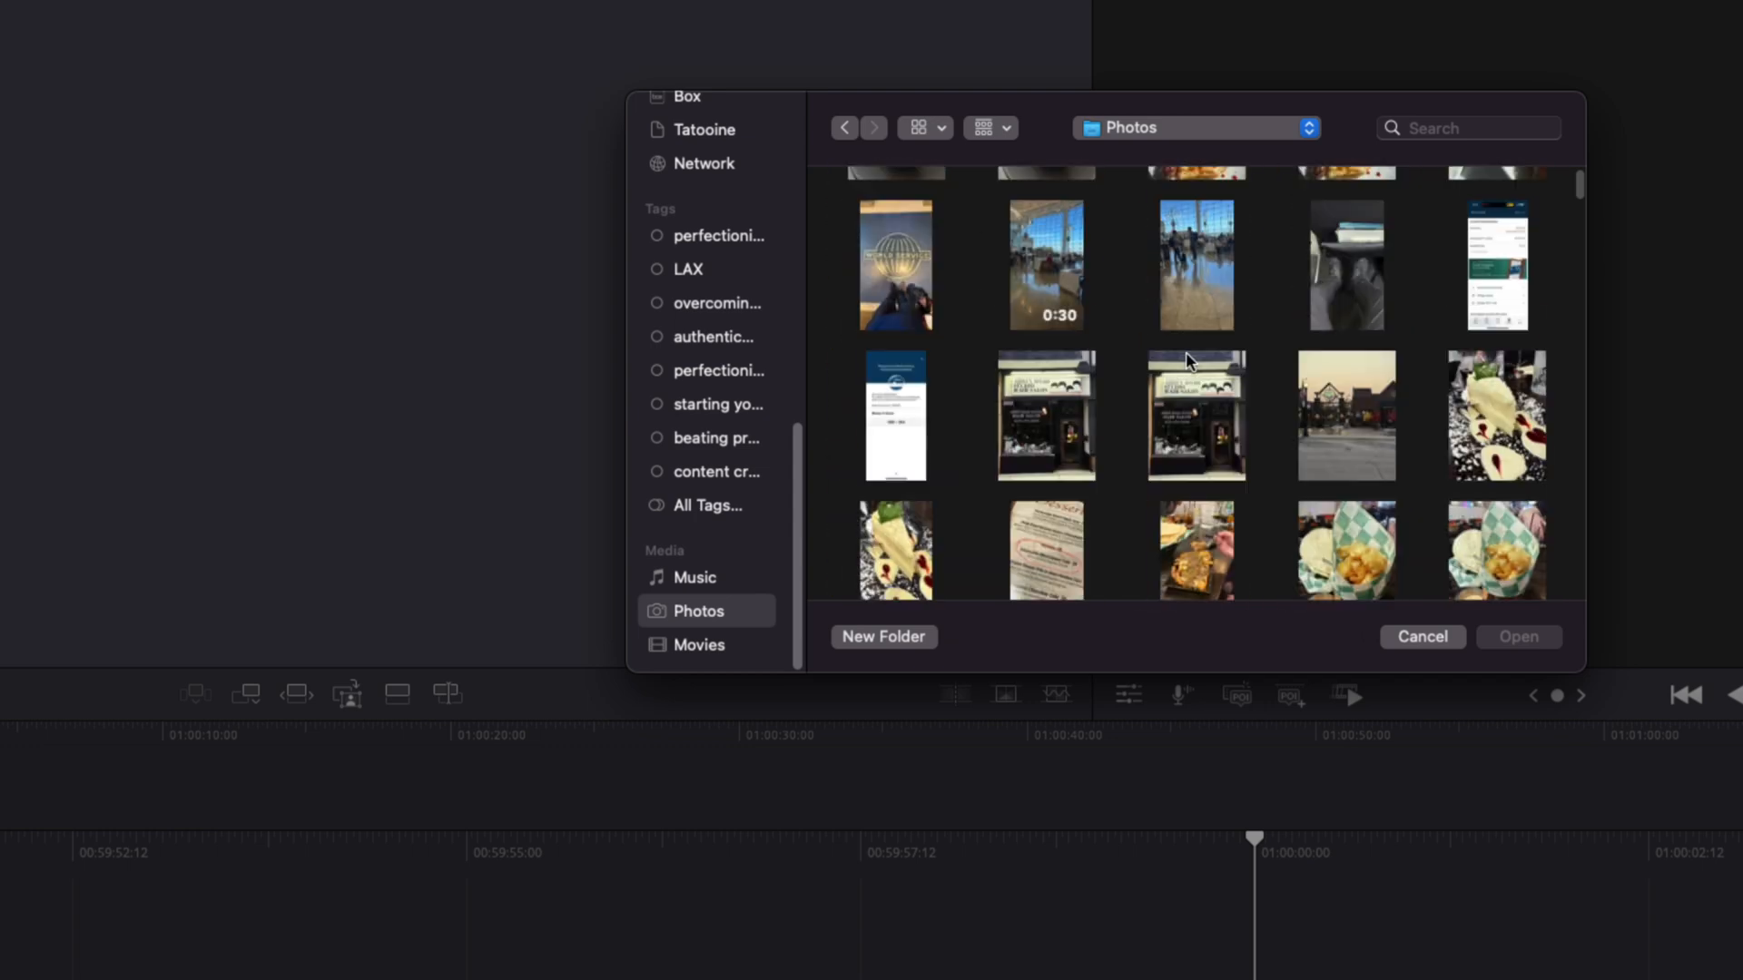
{"action": "scroll", "coordinate": [1186, 357], "scroll_direction": "down", "scroll_amount": 5}
{"action": "scroll", "coordinate": [1187, 358], "scroll_direction": "down", "scroll_amount": 5}
{"action": "scroll", "coordinate": [1186, 358], "scroll_direction": "down", "scroll_amount": 5}
{"action": "scroll", "coordinate": [1187, 357], "scroll_direction": "down", "scroll_amount": 5}
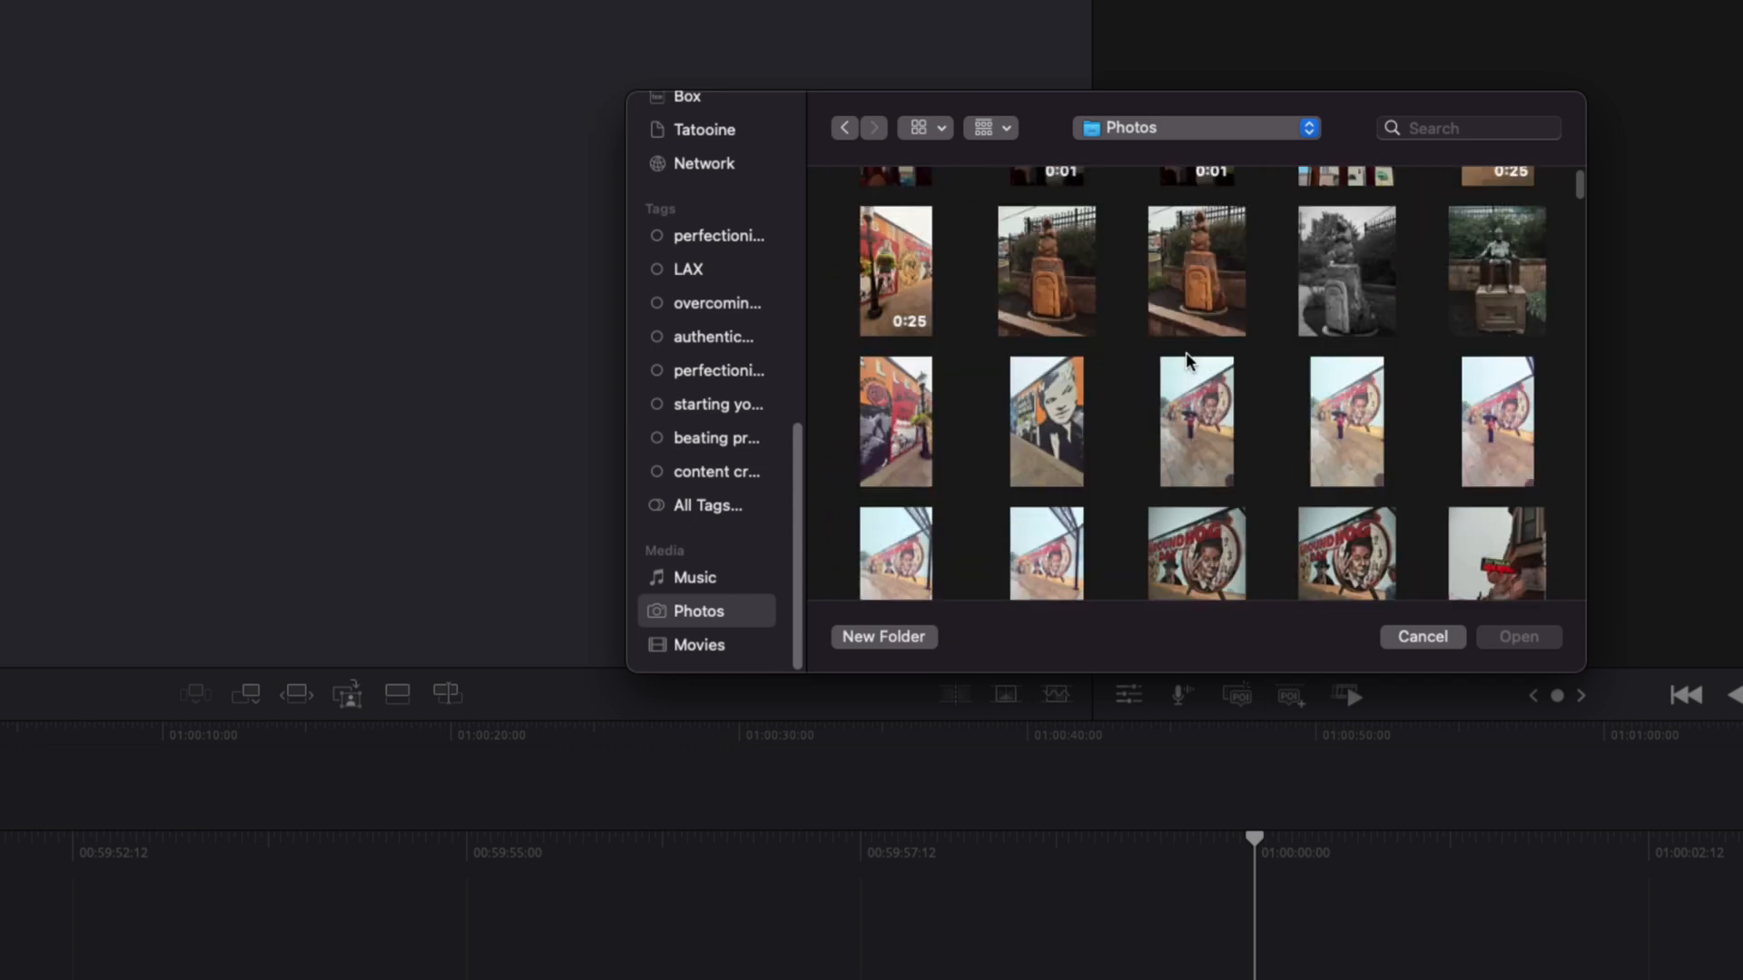
{"action": "scroll", "coordinate": [1186, 357], "scroll_direction": "down", "scroll_amount": 5}
{"action": "scroll", "coordinate": [1186, 356], "scroll_direction": "down", "scroll_amount": 5}
{"action": "scroll", "coordinate": [1186, 358], "scroll_direction": "down", "scroll_amount": 5}
{"action": "scroll", "coordinate": [1186, 357], "scroll_direction": "down", "scroll_amount": 5}
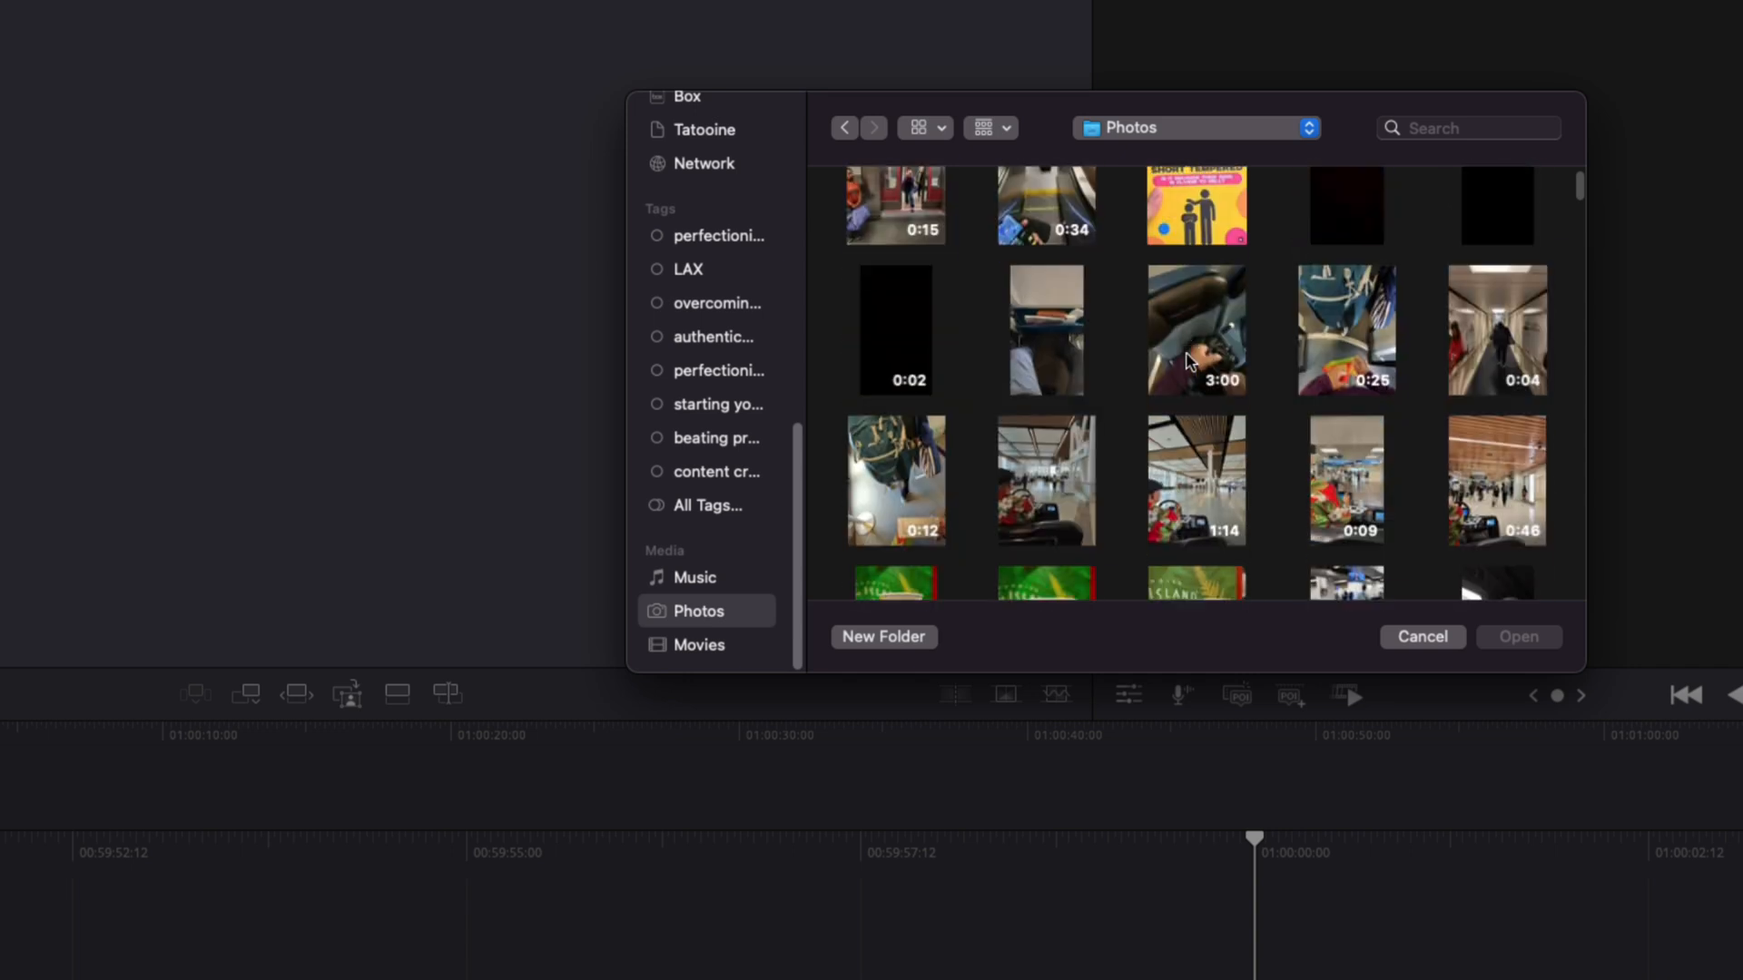
{"action": "scroll", "coordinate": [1185, 357], "scroll_direction": "down", "scroll_amount": 5}
{"action": "scroll", "coordinate": [1186, 358], "scroll_direction": "down", "scroll_amount": 5}
{"action": "scroll", "coordinate": [1186, 357], "scroll_direction": "down", "scroll_amount": 5}
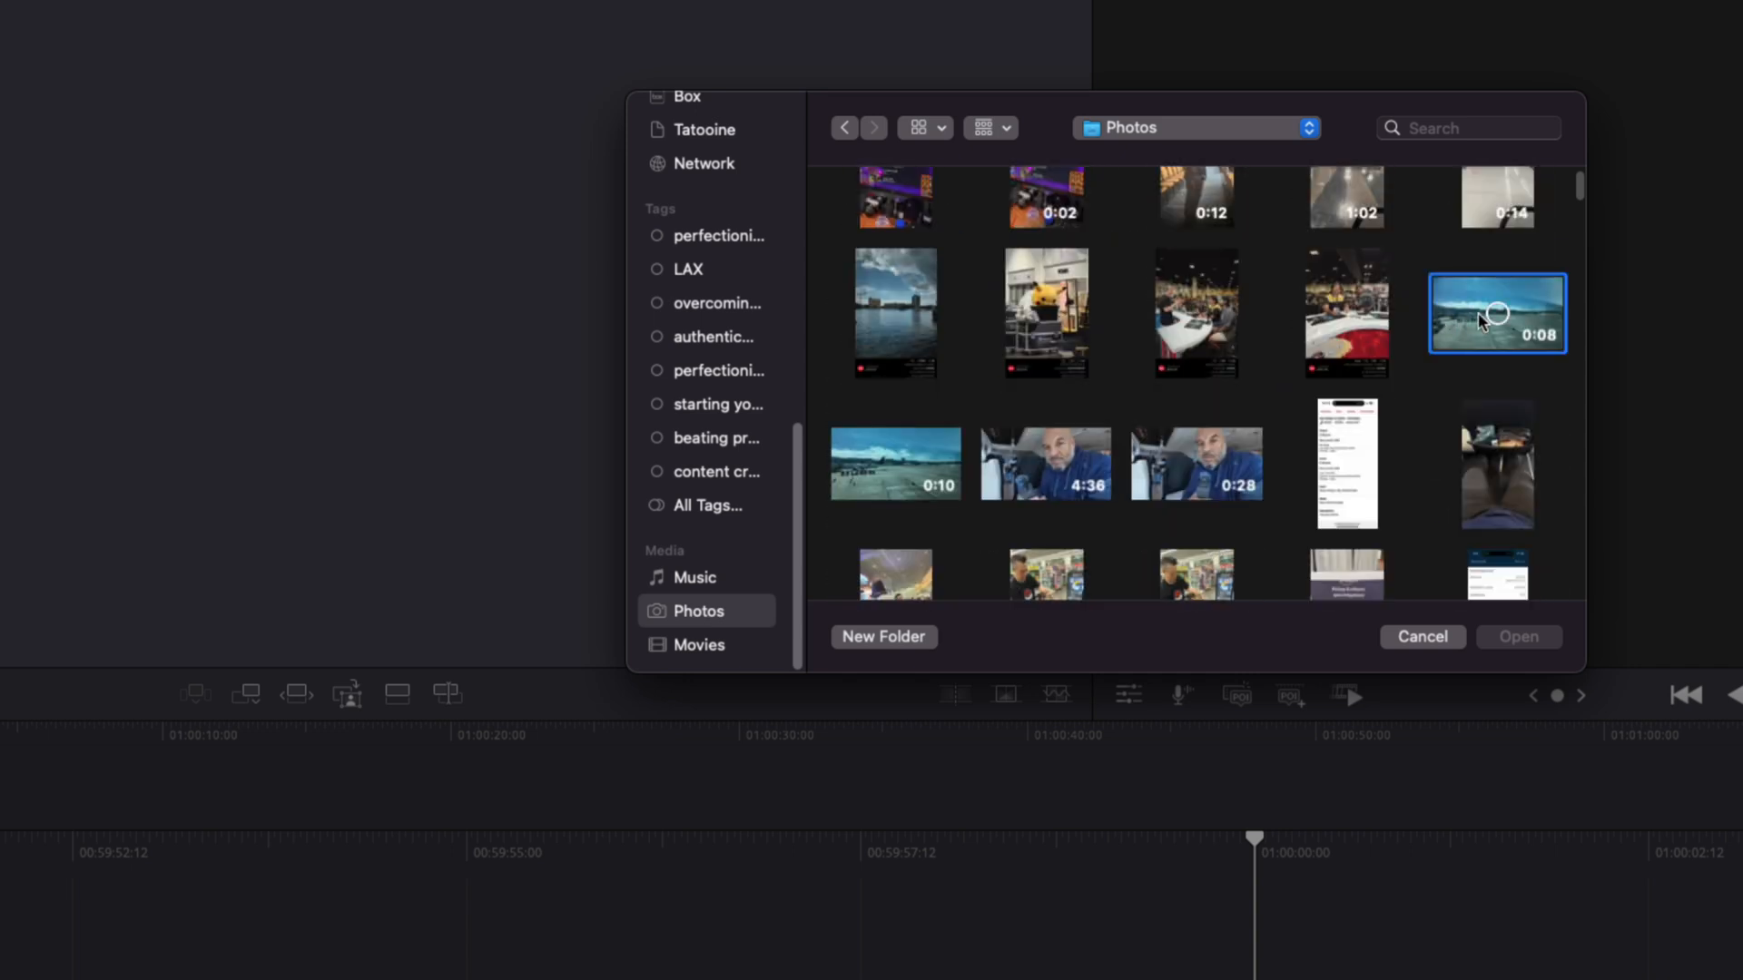
{"action": "left_click", "coordinate": [1039, 467], "text": "super"}
Confirm the import so the four selected Photos videos land in the Photo App bin
{"action": "left_click", "coordinate": [1170, 463], "text": "super"}
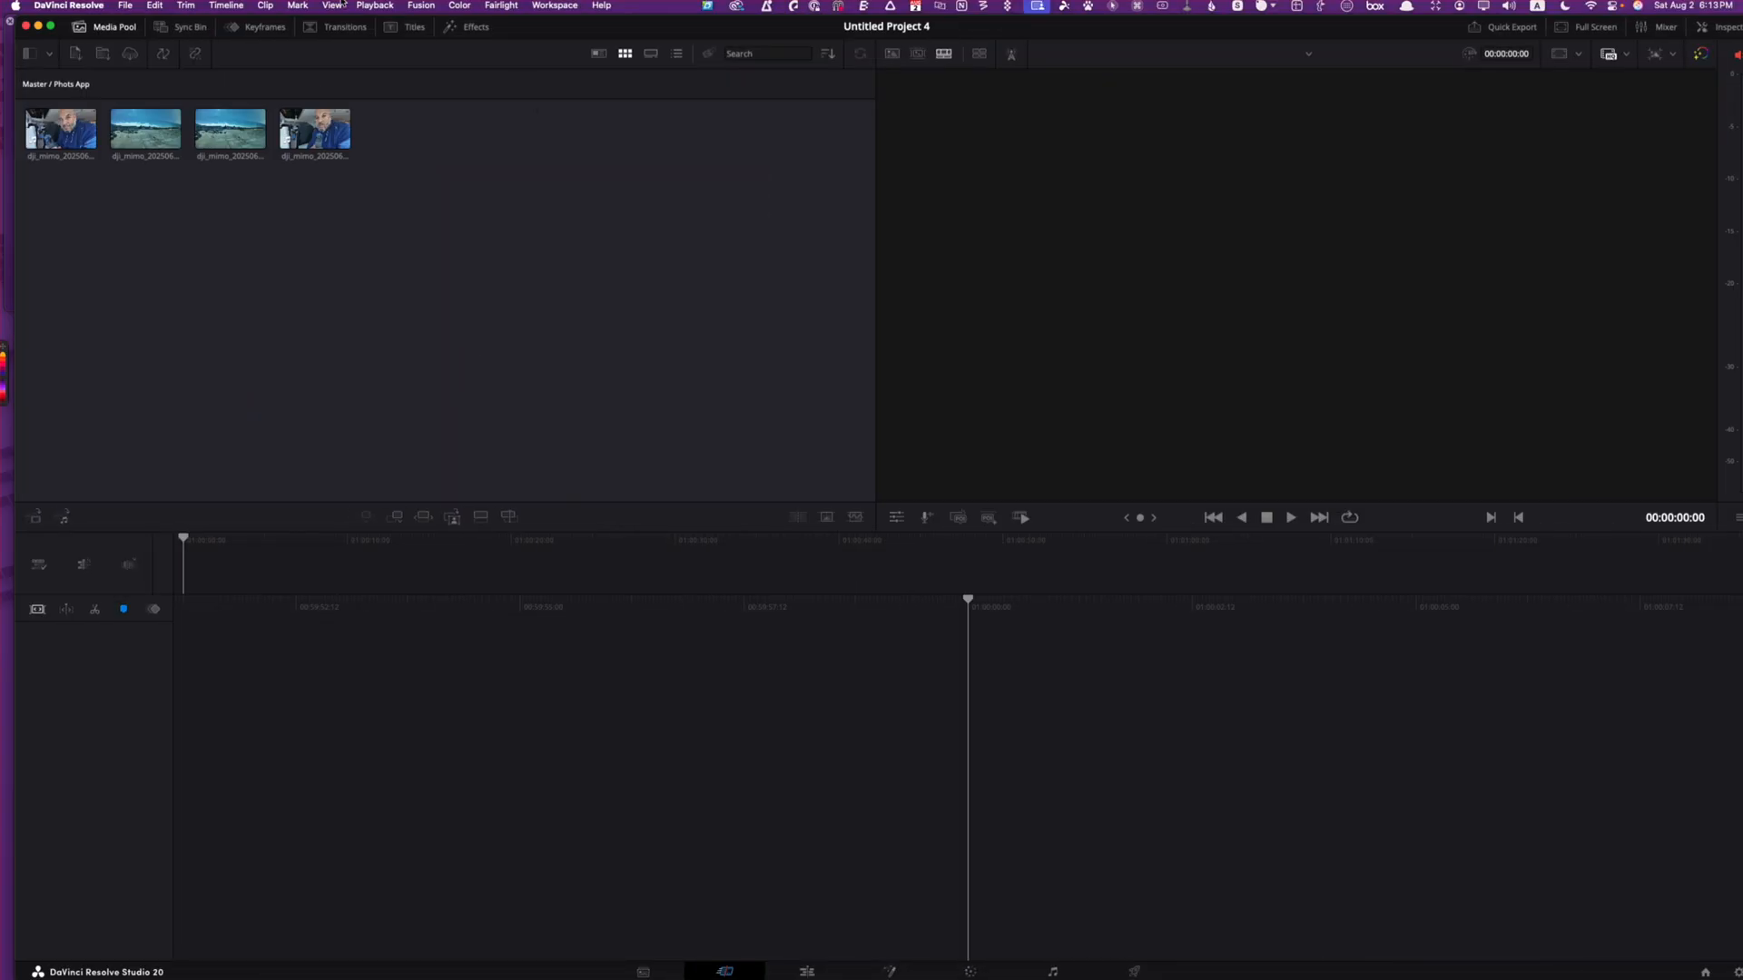
Drag the 0:28 selfie clip and the airport tarmac clip onto Timeline 1, about 36 seconds total
{"action": "left_click_drag", "start_coordinate": [315, 129], "coordinate": [912, 779]}
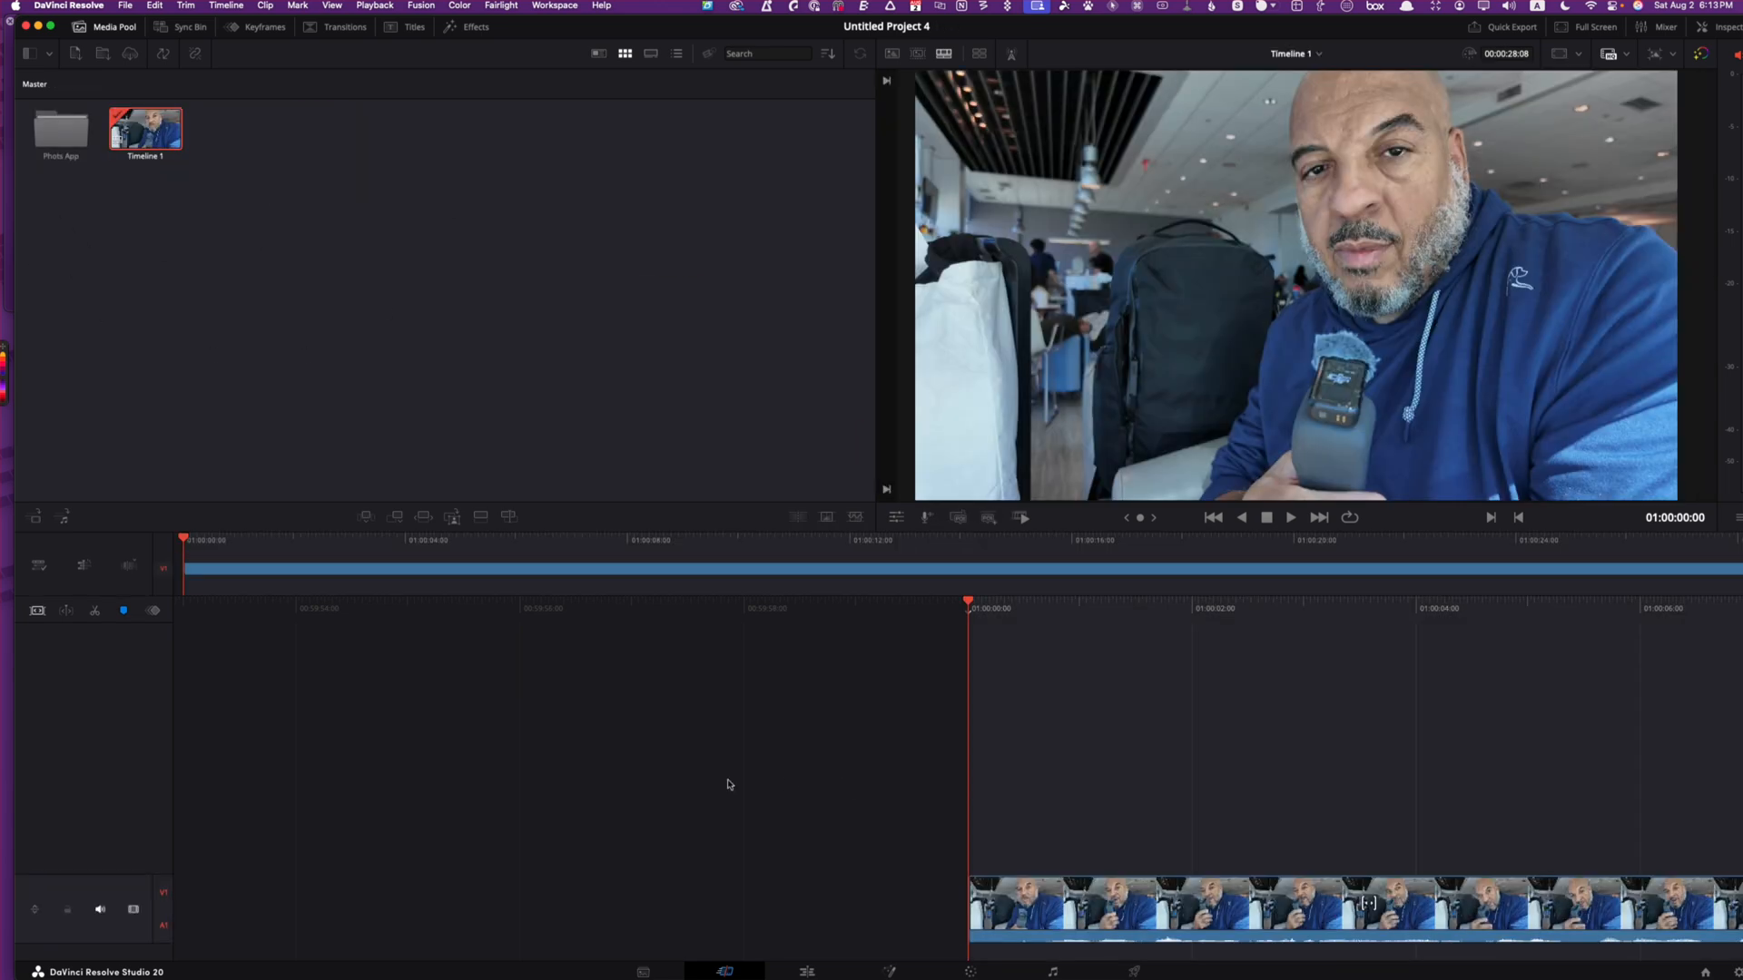
{"action": "double_click", "coordinate": [53, 126]}
{"action": "left_click_drag", "start_coordinate": [60, 130], "coordinate": [848, 800]}
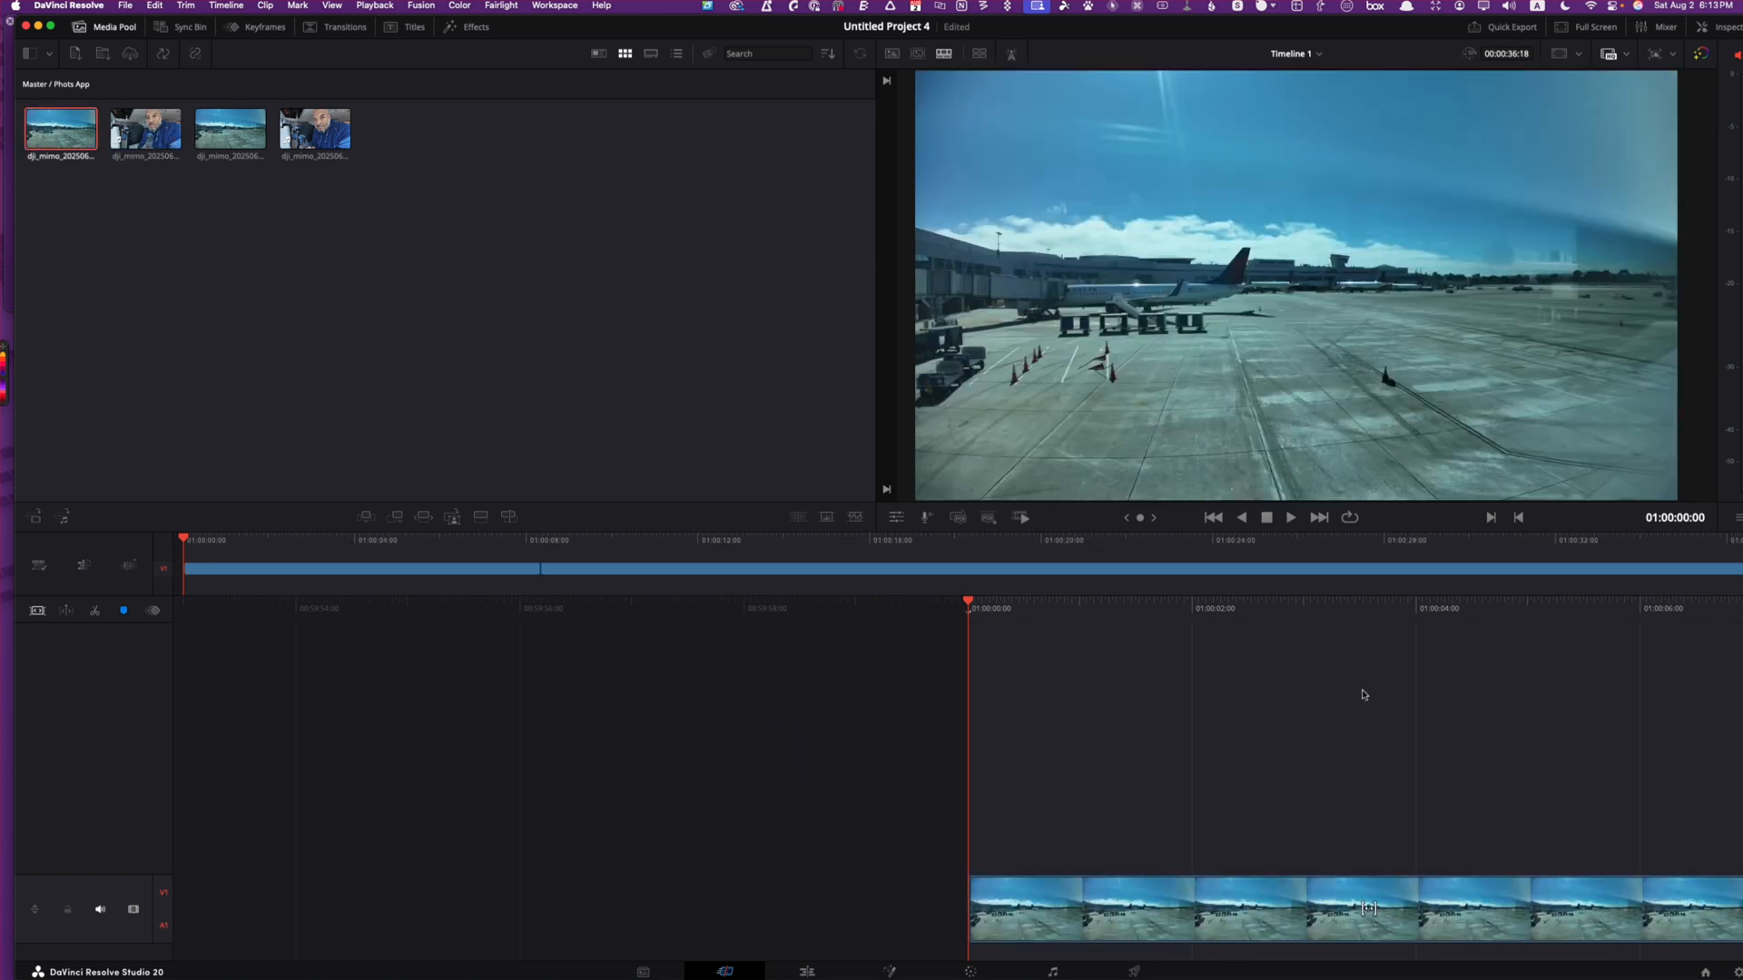